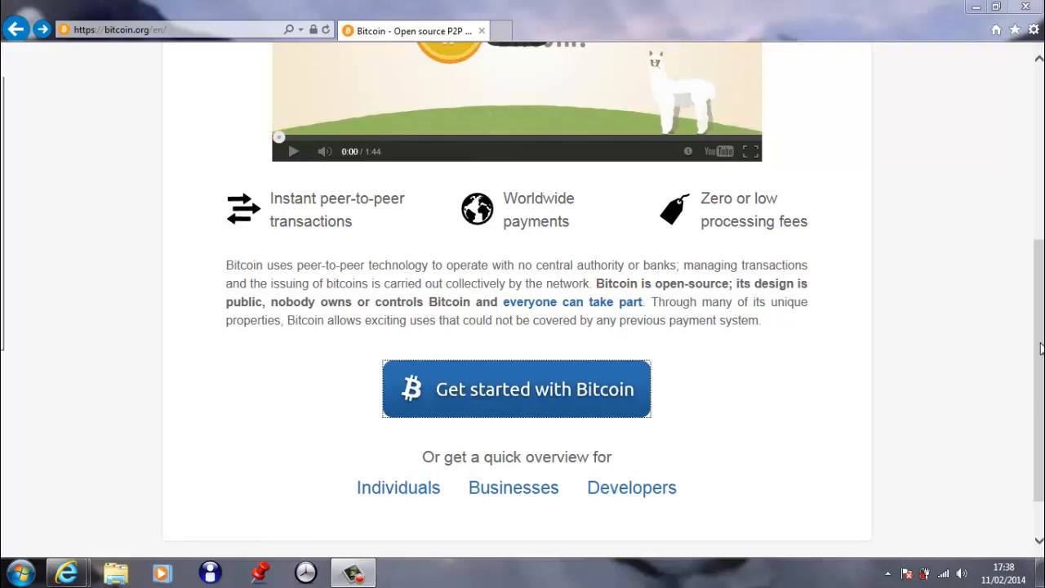
Open bitcoin.org's getting-started guide and go to its page for choosing a wallet.
{"action": "mouse_move", "coordinate": [1041, 348]}
{"action": "left_mouse_down"}
{"action": "mouse_move", "coordinate": [1040, 244]}
{"action": "mouse_move", "coordinate": [1031, 365]}
{"action": "left_mouse_up"}
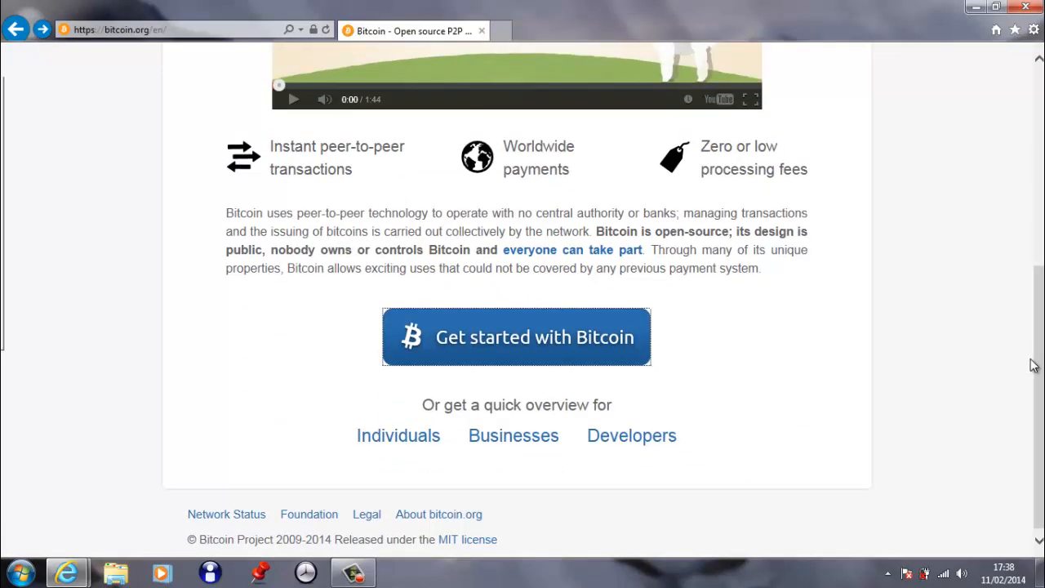
{"action": "left_click", "coordinate": [487, 349]}
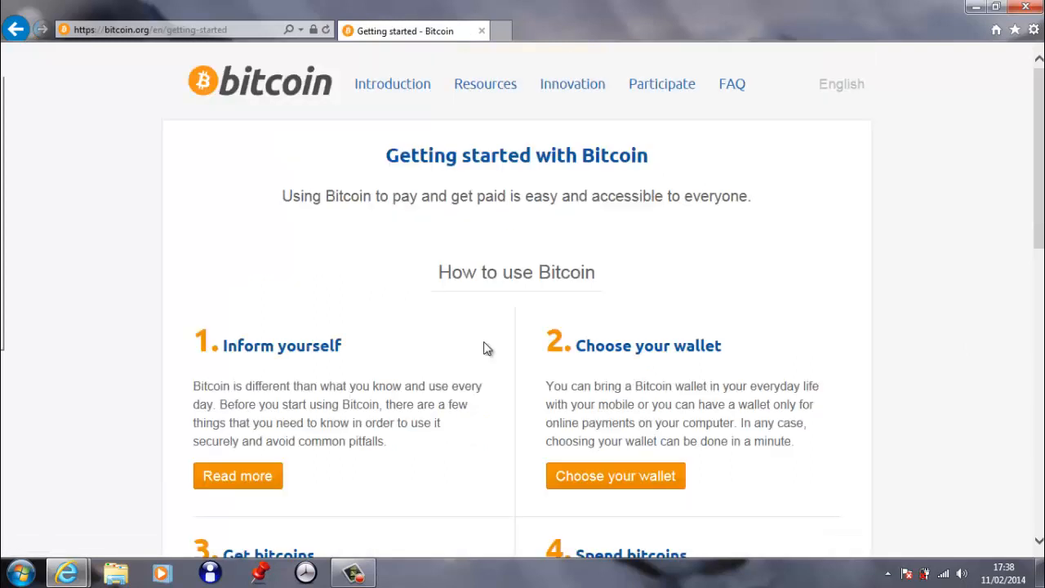
{"action": "left_click", "coordinate": [591, 485]}
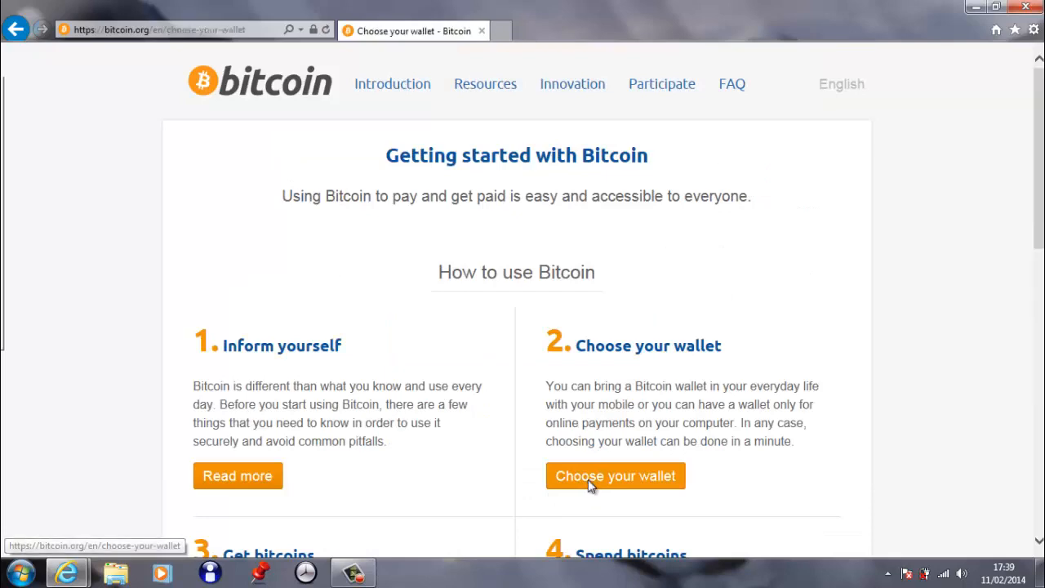
Find Bitcoin-Qt among the desktop wallets and open its download page.
{"action": "left_click_drag", "start_coordinate": [1037, 192], "coordinate": [1041, 317]}
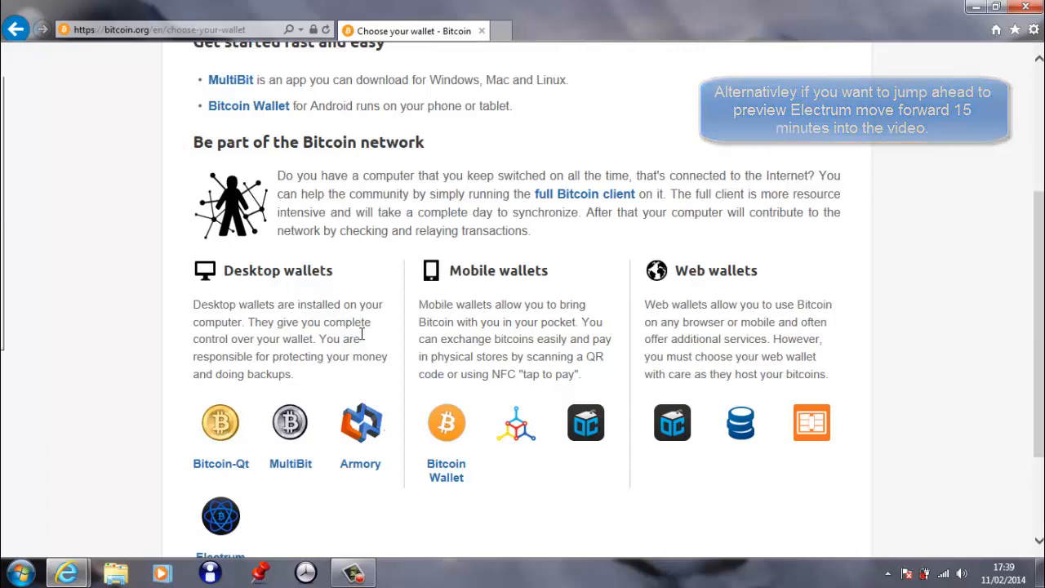
{"action": "mouse_move", "coordinate": [221, 424]}
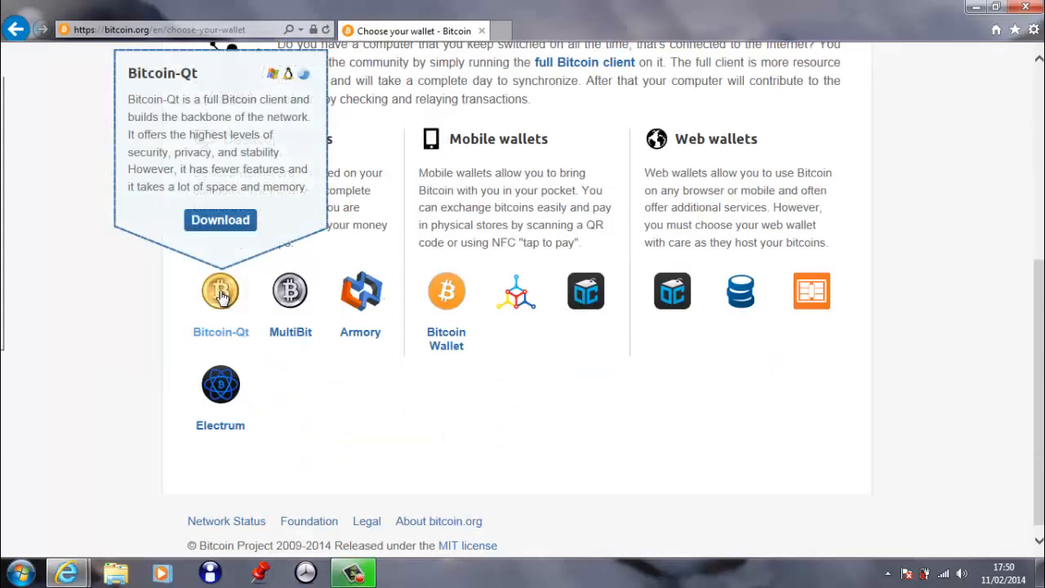
{"action": "left_click", "coordinate": [220, 296]}
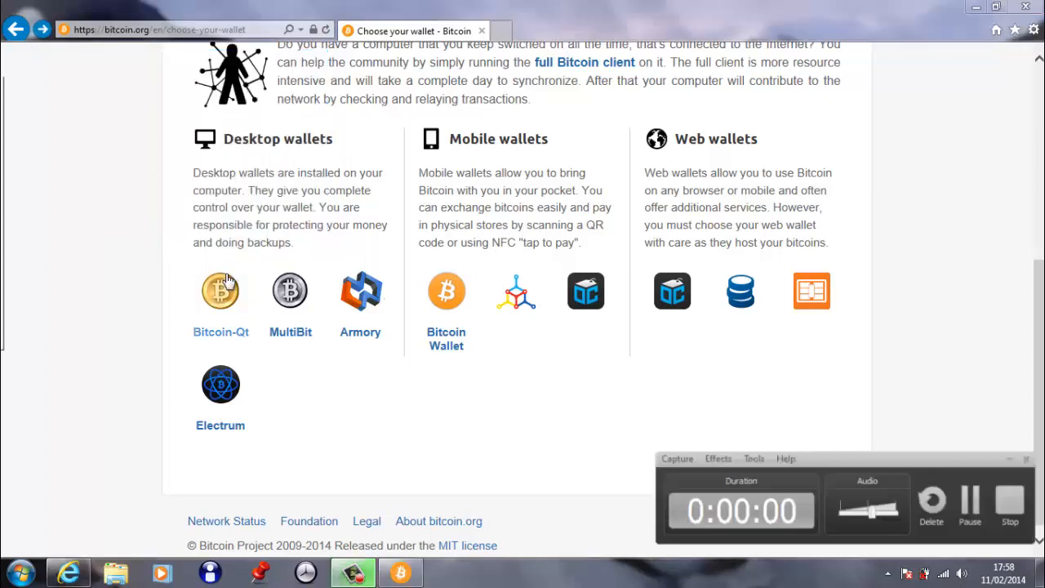
{"action": "left_click", "coordinate": [227, 280]}
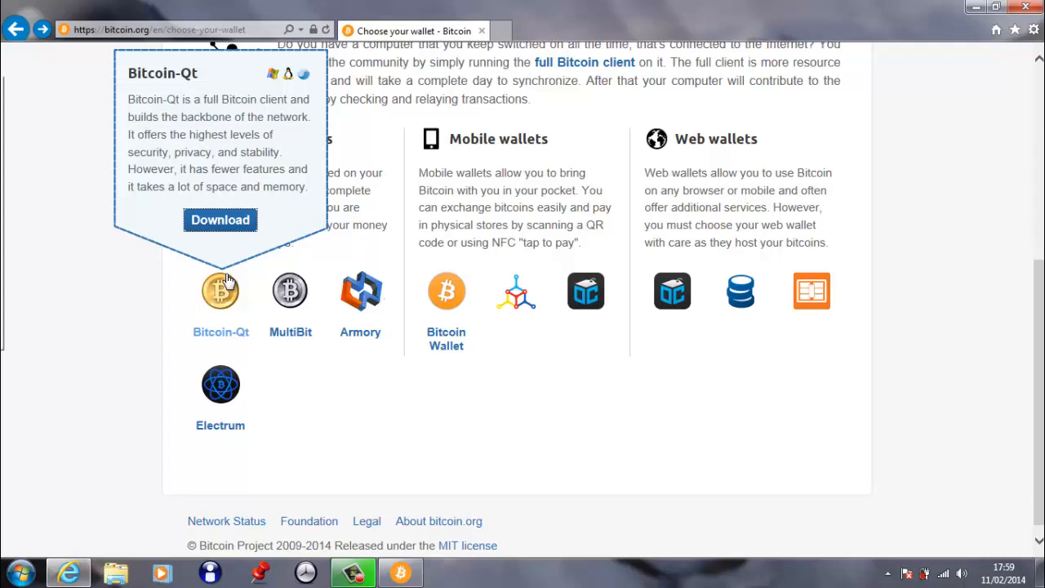
{"action": "left_click", "coordinate": [225, 230]}
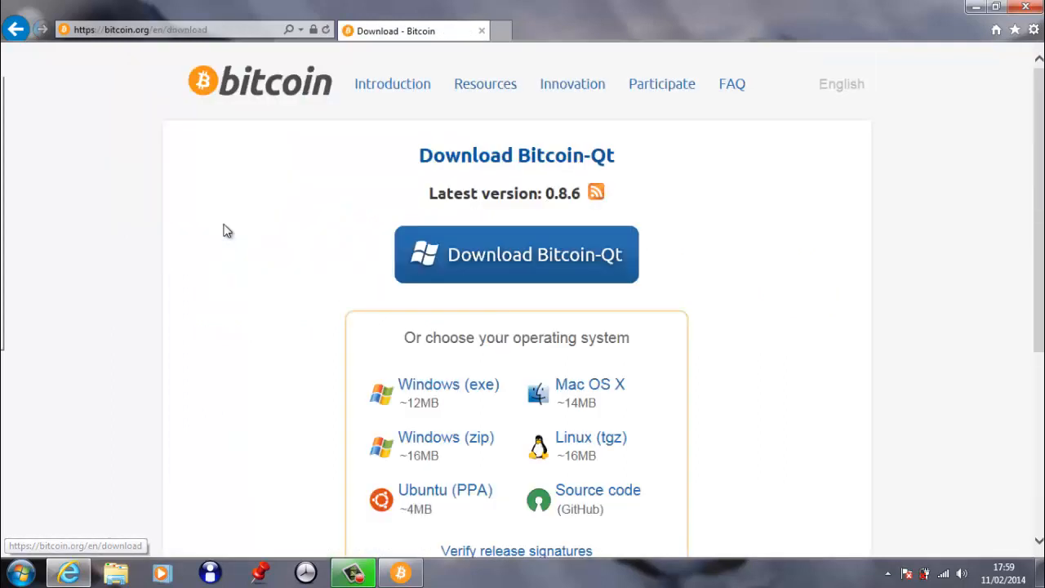
Download and run the Windows (exe) installer of Bitcoin-Qt, and minimize the browser.
{"action": "left_click", "coordinate": [431, 393]}
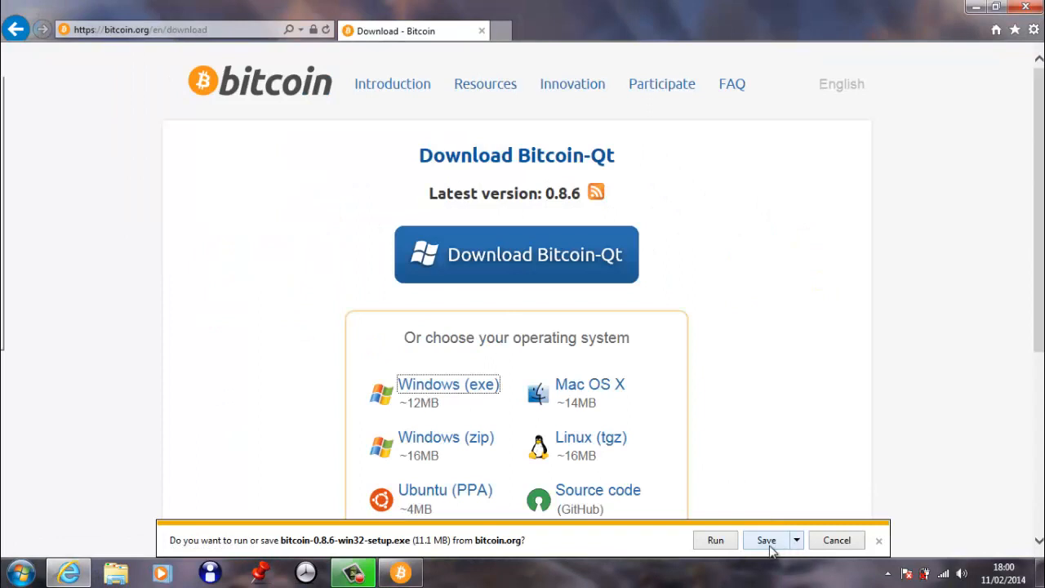
{"action": "left_click", "coordinate": [733, 545]}
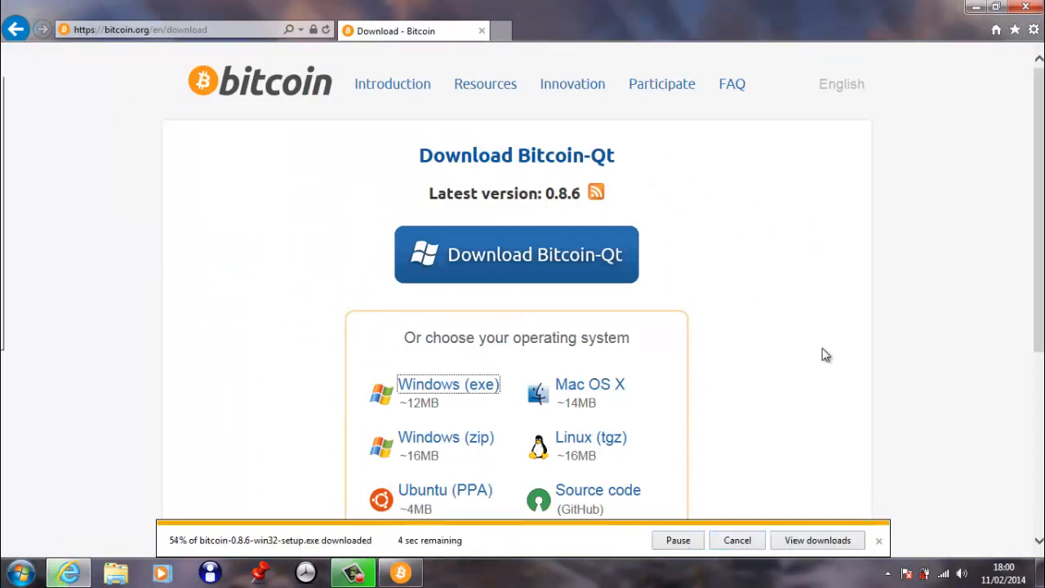
{"action": "left_click", "coordinate": [976, 6]}
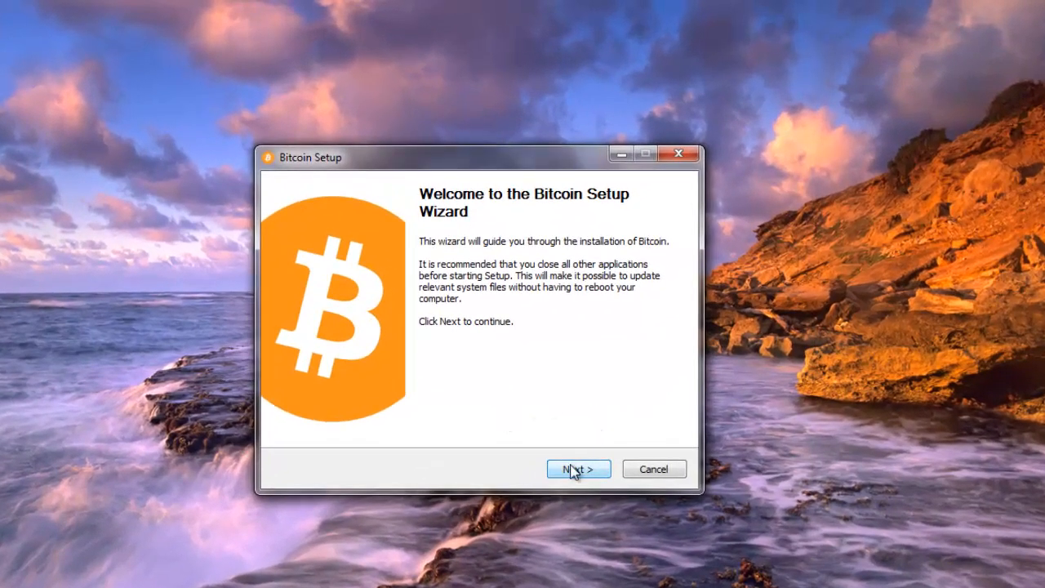
Install and launch Bitcoin with the default folder C:\Program Files\Bitcoin and Start Menu entry, allowing it through the firewall on private networks.
{"action": "left_click", "coordinate": [574, 469]}
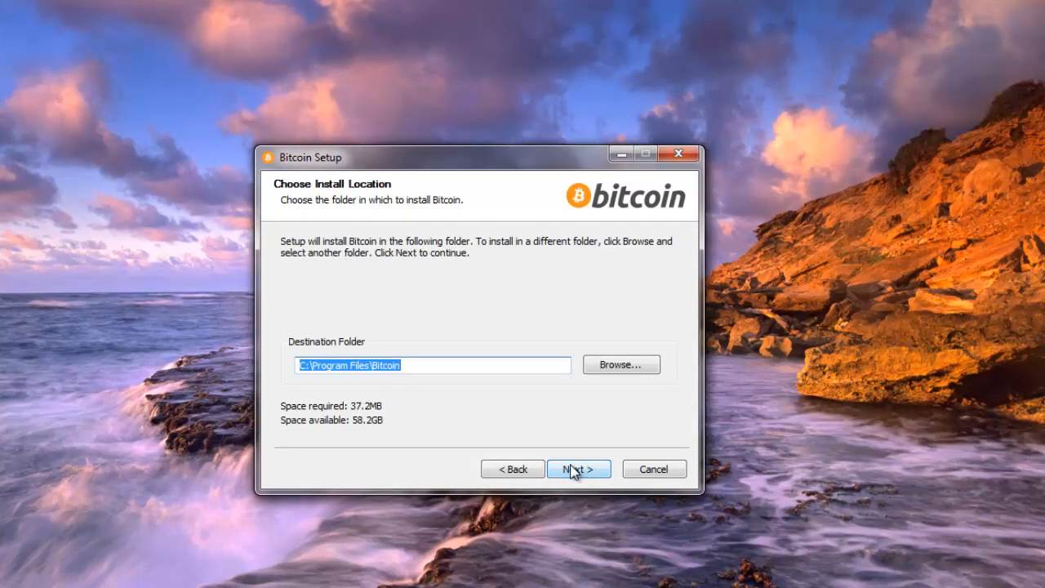
{"action": "left_click", "coordinate": [574, 469]}
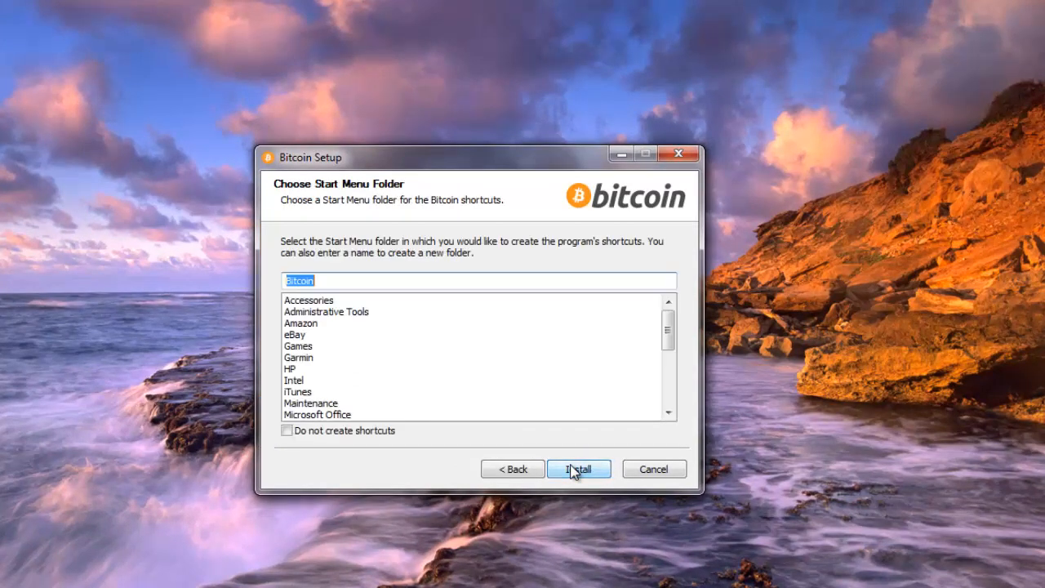
{"action": "left_click", "coordinate": [576, 469]}
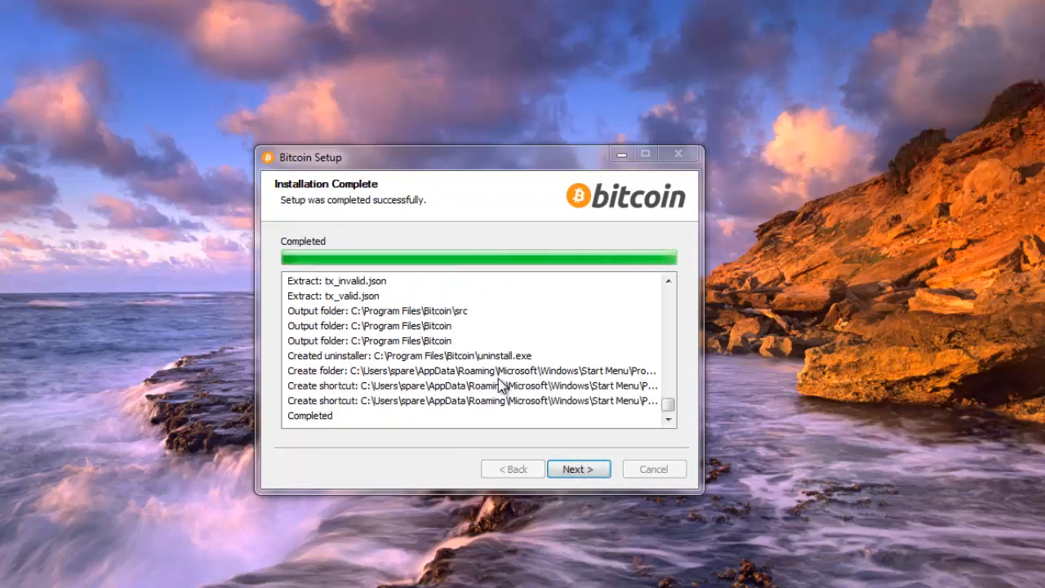
{"action": "left_click", "coordinate": [586, 470]}
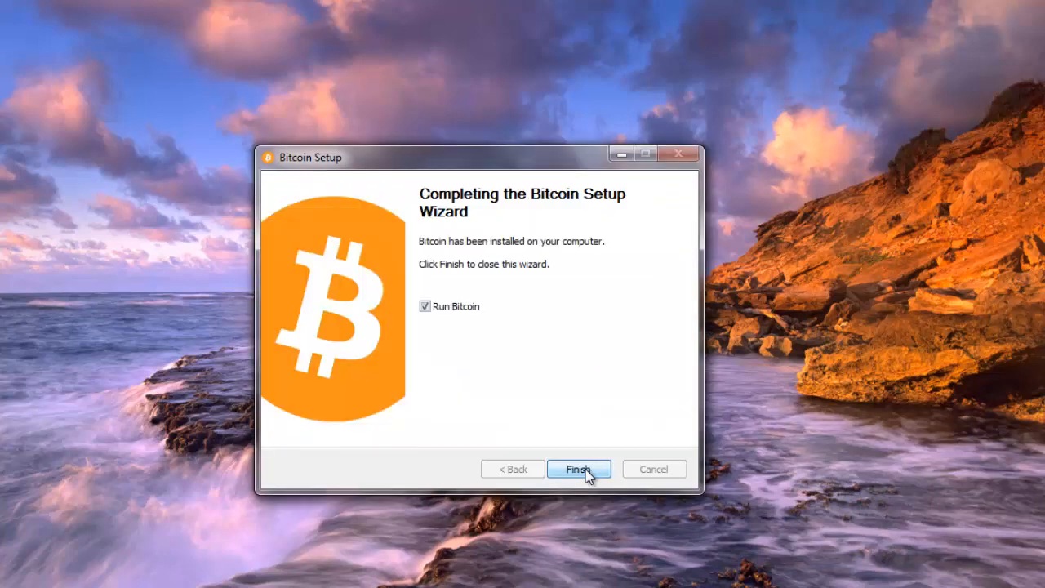
{"action": "left_click", "coordinate": [586, 471]}
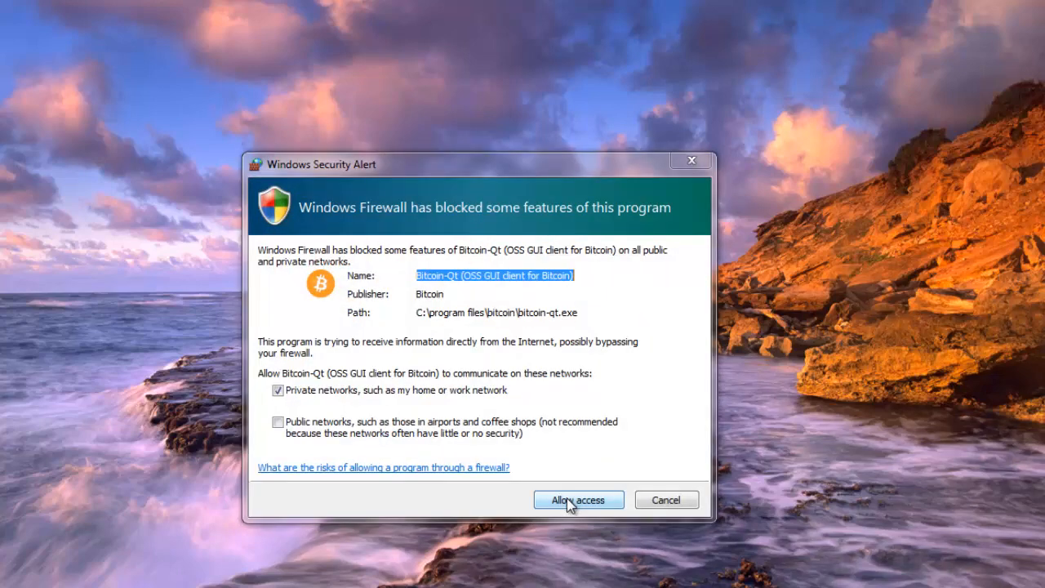
{"action": "left_click", "coordinate": [570, 501]}
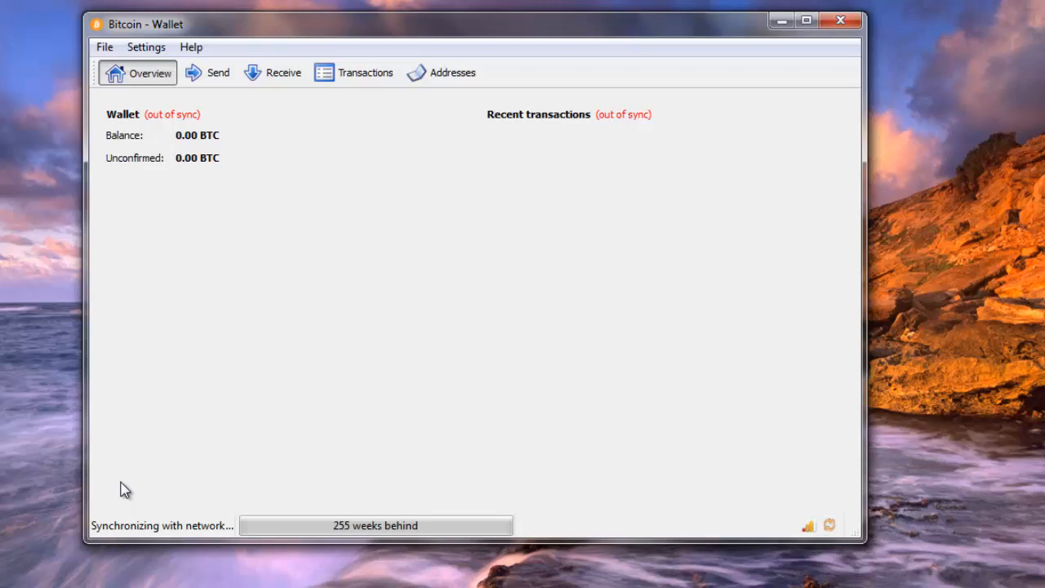
In Windows Explorer, go to C:\users\spare\appdata\Roaming\bitcoin and open its blocks folder.
{"action": "left_click", "coordinate": [122, 586]}
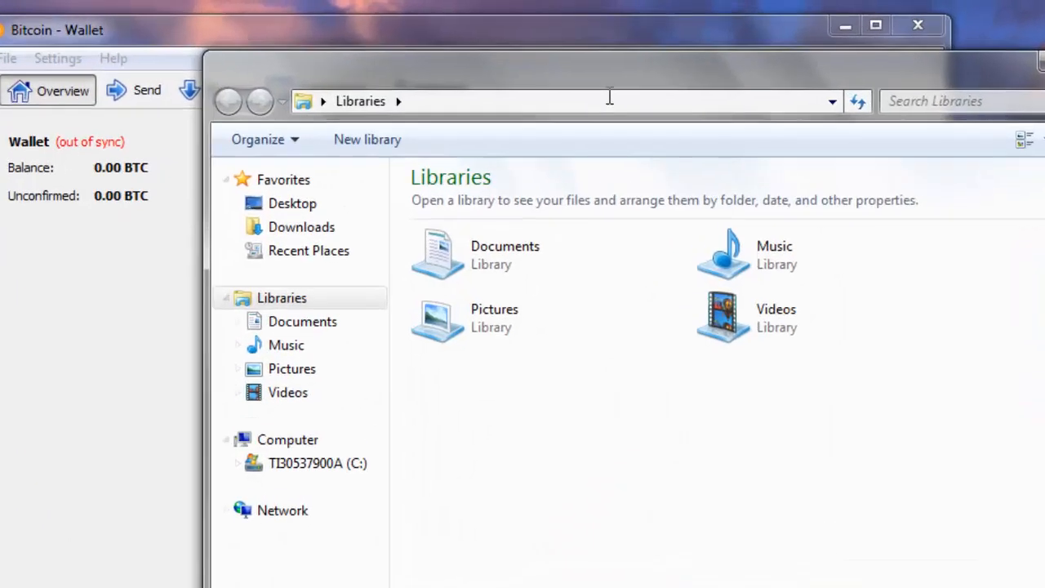
{"action": "left_click", "coordinate": [592, 79]}
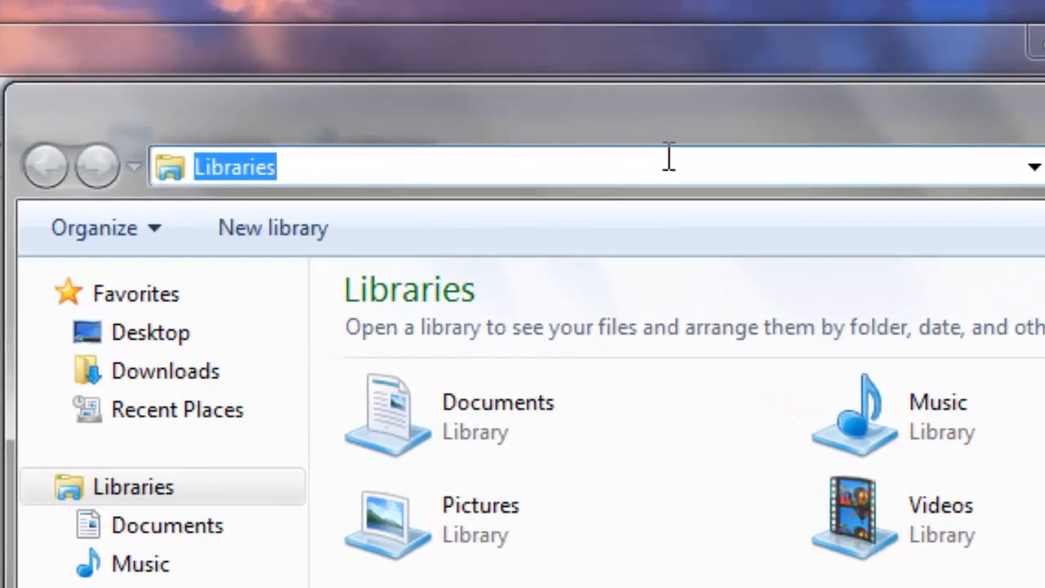
{"action": "type", "text": "C"}
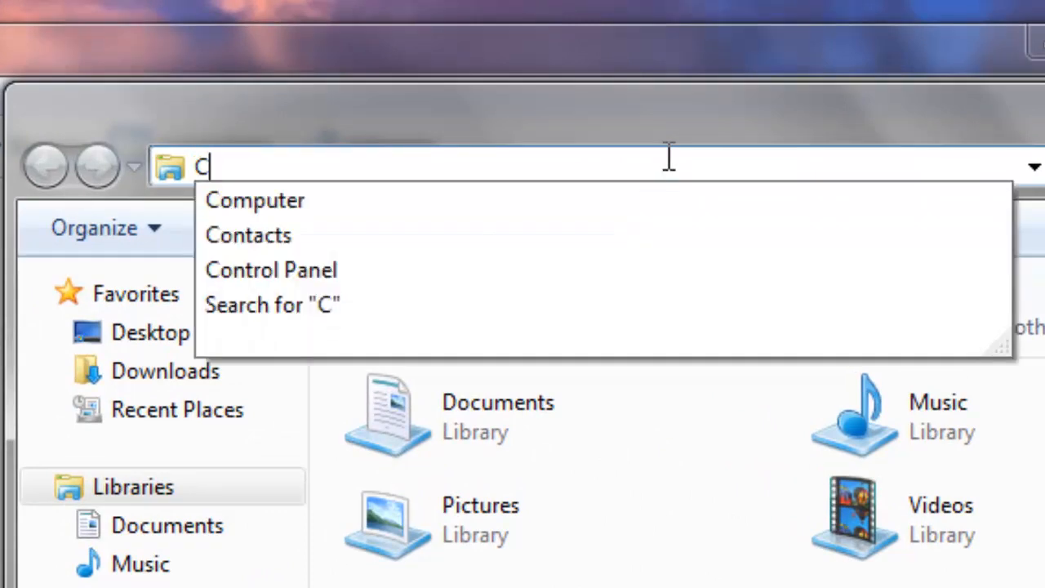
{"action": "type", "text": ":\\user"}
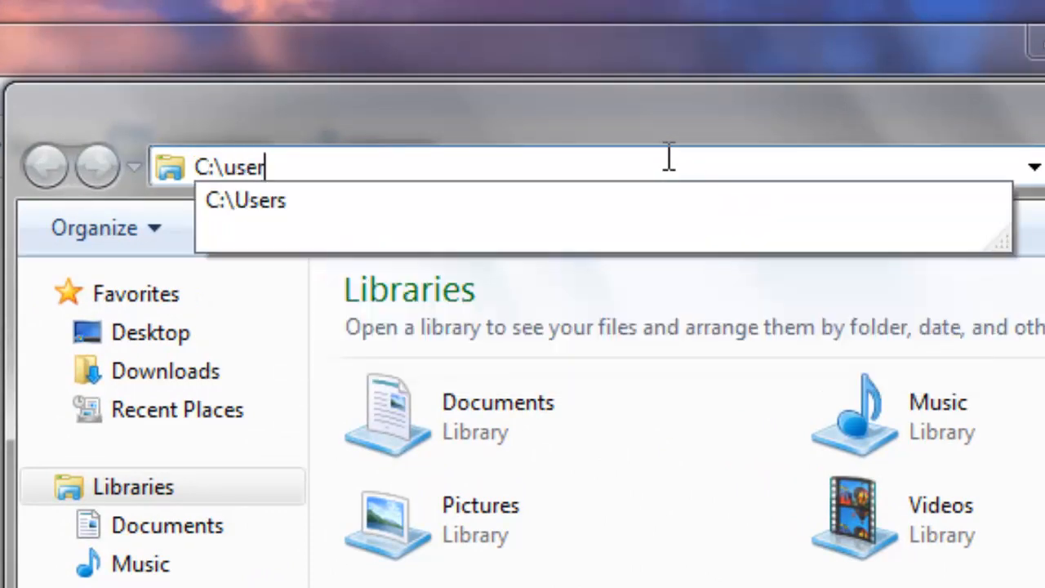
{"action": "type", "text": "s\\"}
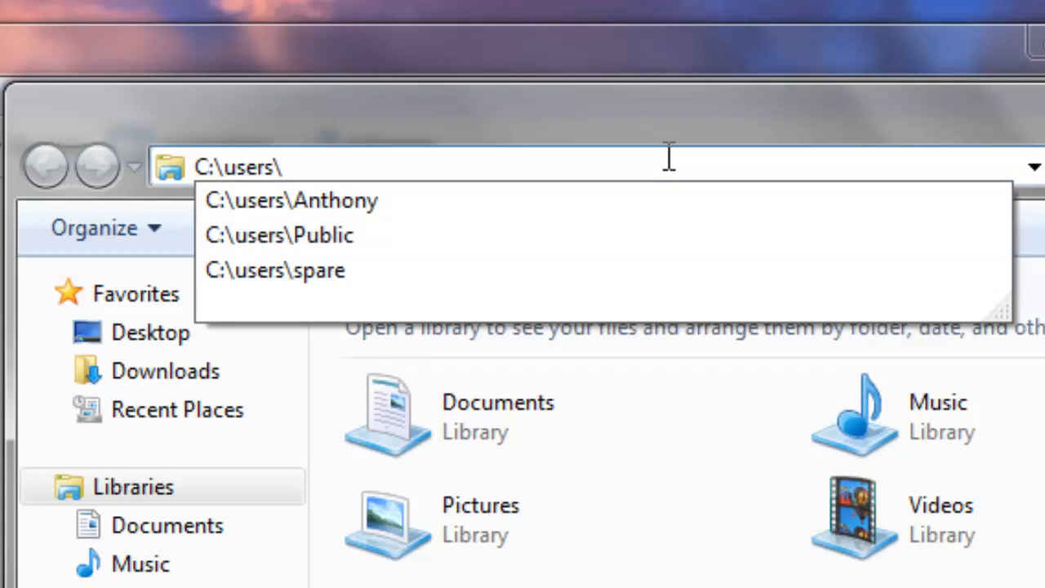
{"action": "type", "text": "spare"}
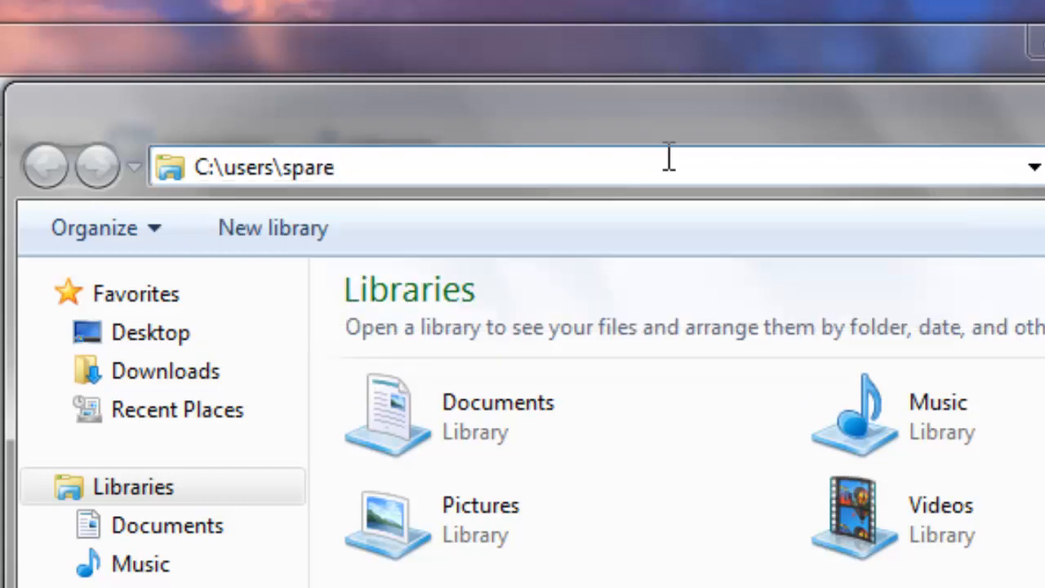
{"action": "type", "text": "\\appdata"}
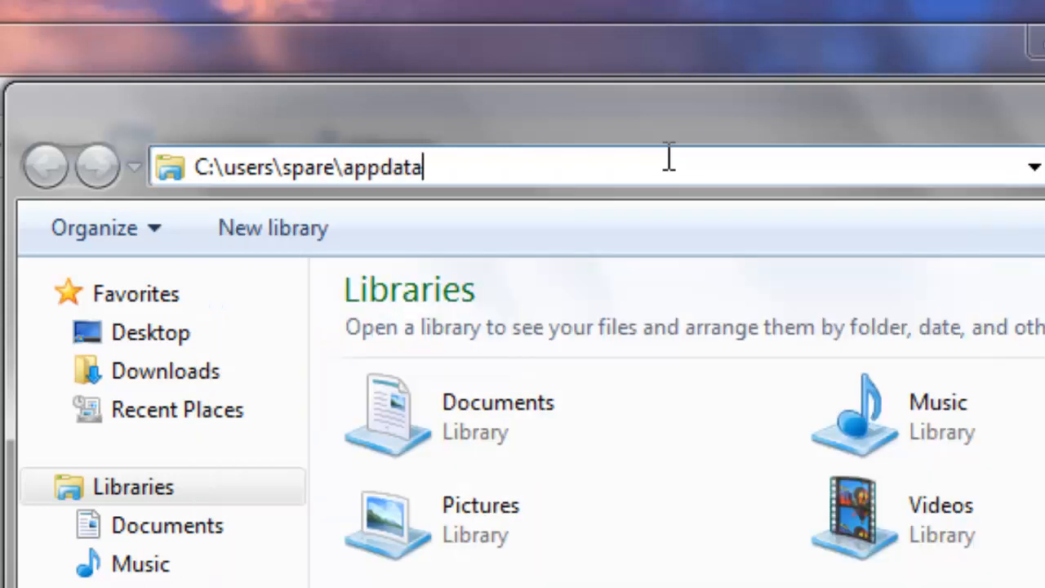
{"action": "type", "text": "\\ro"}
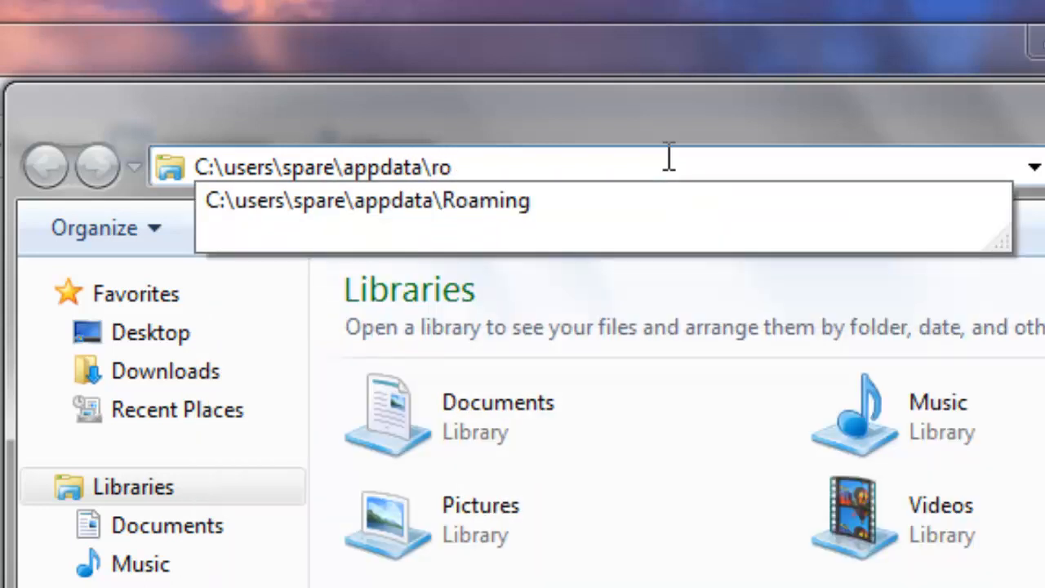
{"action": "key", "text": "Down"}
{"action": "type", "text": "\\"}
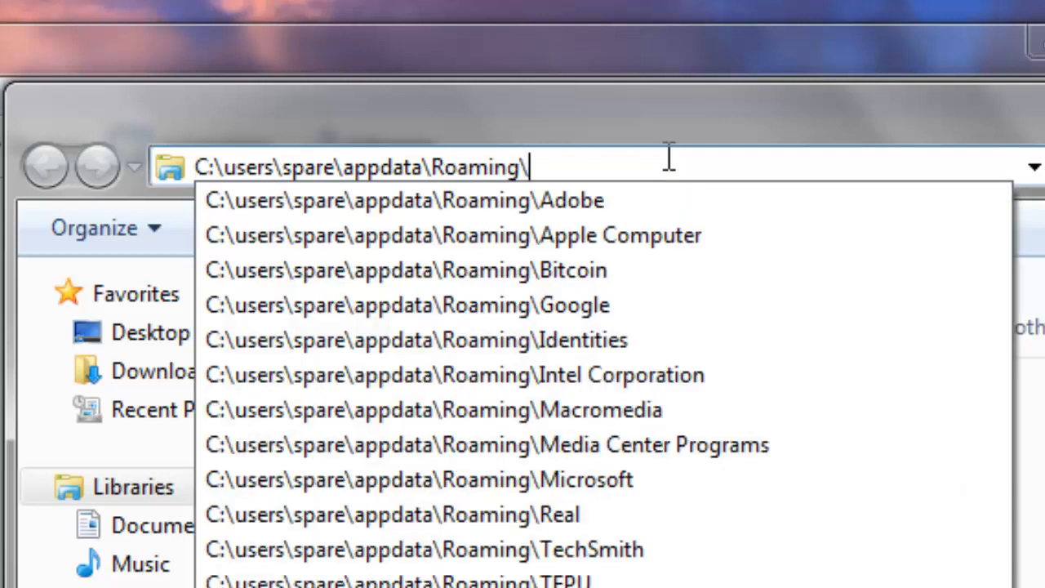
{"action": "type", "text": "bitvcoi"}
{"action": "key", "text": "BackSpace"}
{"action": "key", "text": "BackSpace"}
{"action": "key", "text": "BackSpace"}
{"action": "key", "text": "BackSpace"}
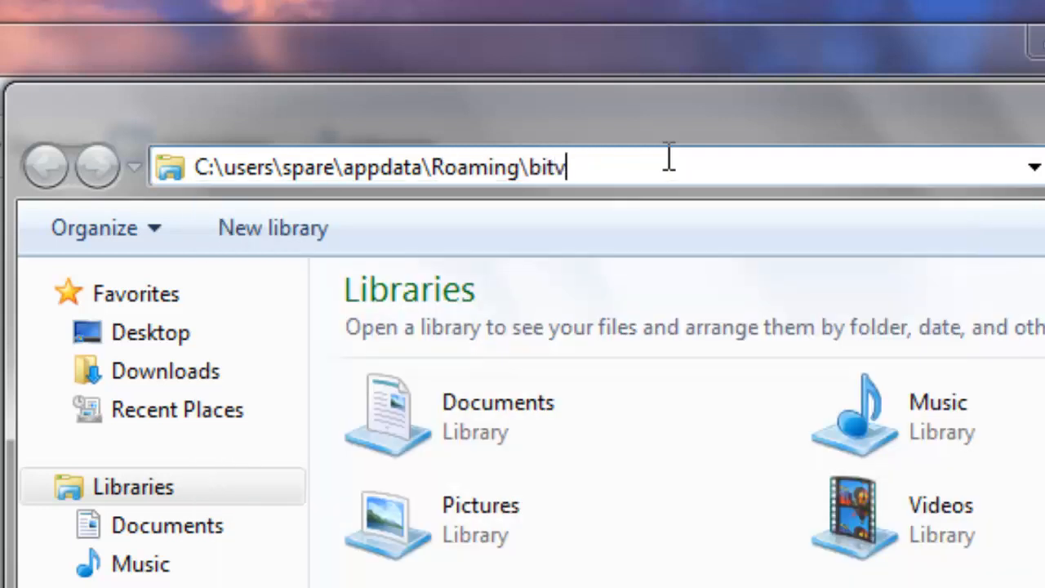
{"action": "type", "text": "coin"}
{"action": "key", "text": "Return"}
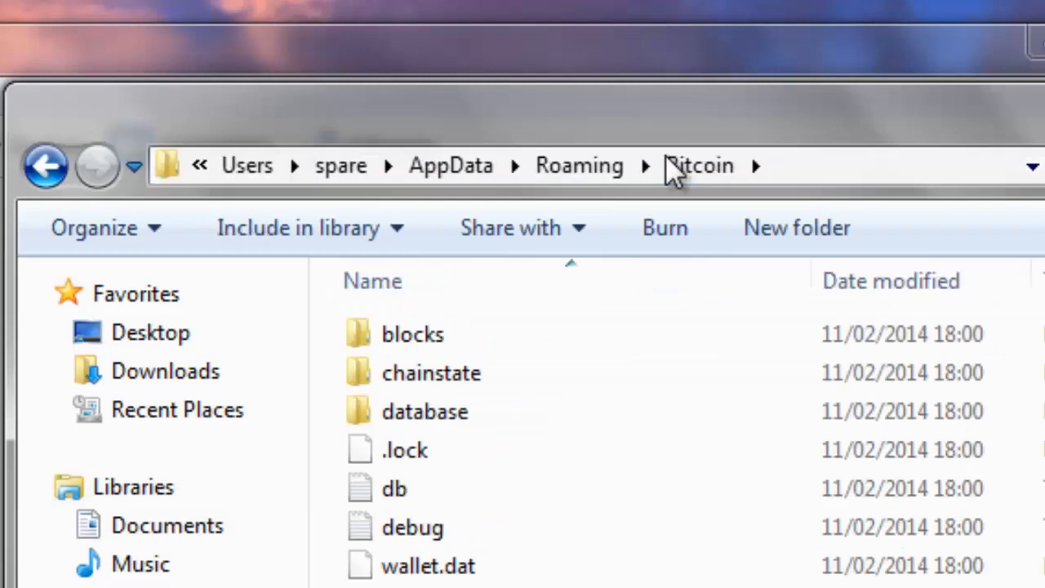
{"action": "double_click", "coordinate": [437, 346]}
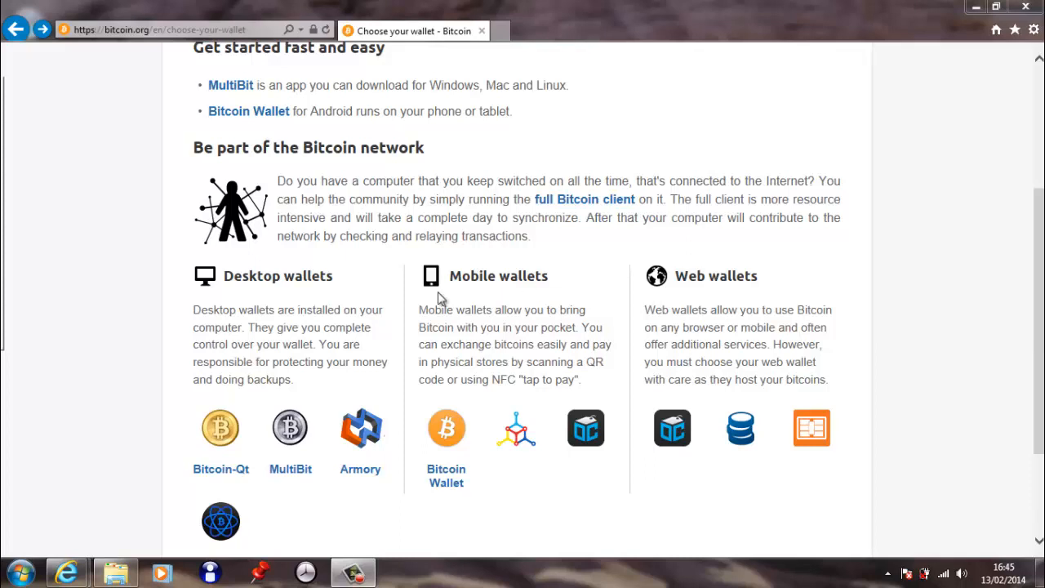
Visit the MultiBit website from the desktop wallet list and save the v0.5.16 Windows installer.
{"action": "mouse_move", "coordinate": [291, 435]}
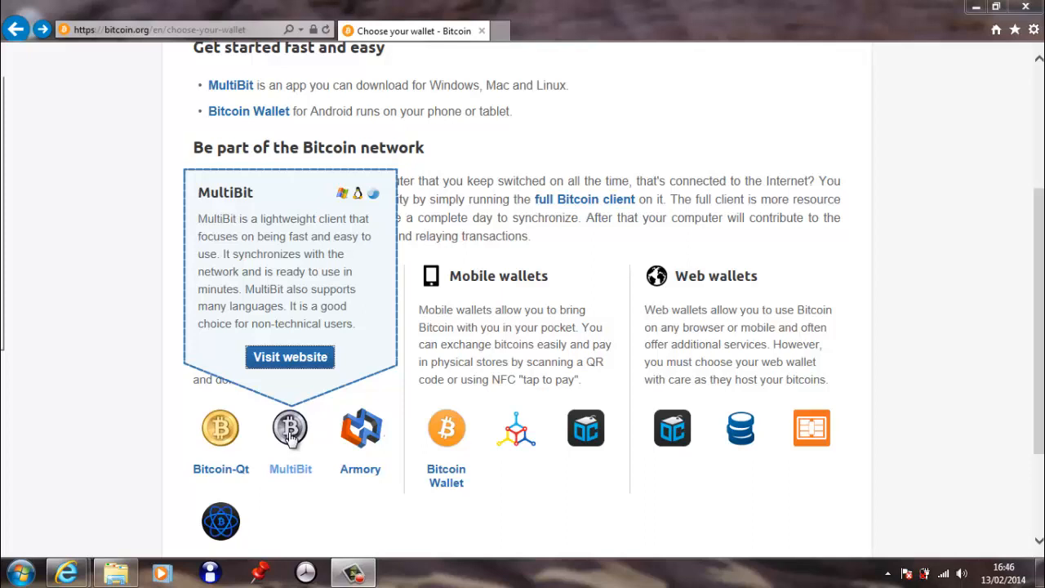
{"action": "left_click", "coordinate": [290, 357]}
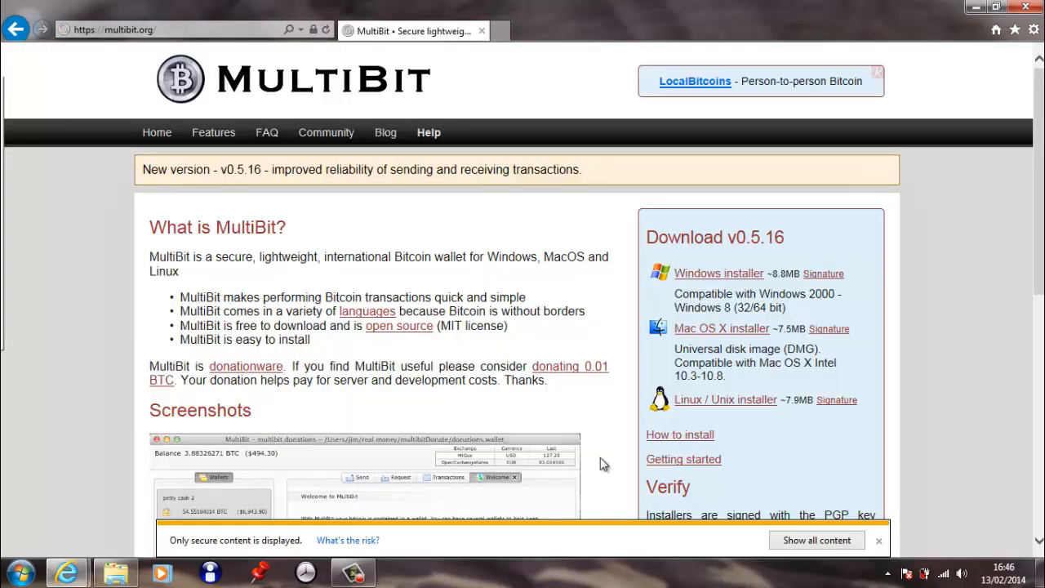
{"action": "left_click", "coordinate": [712, 280]}
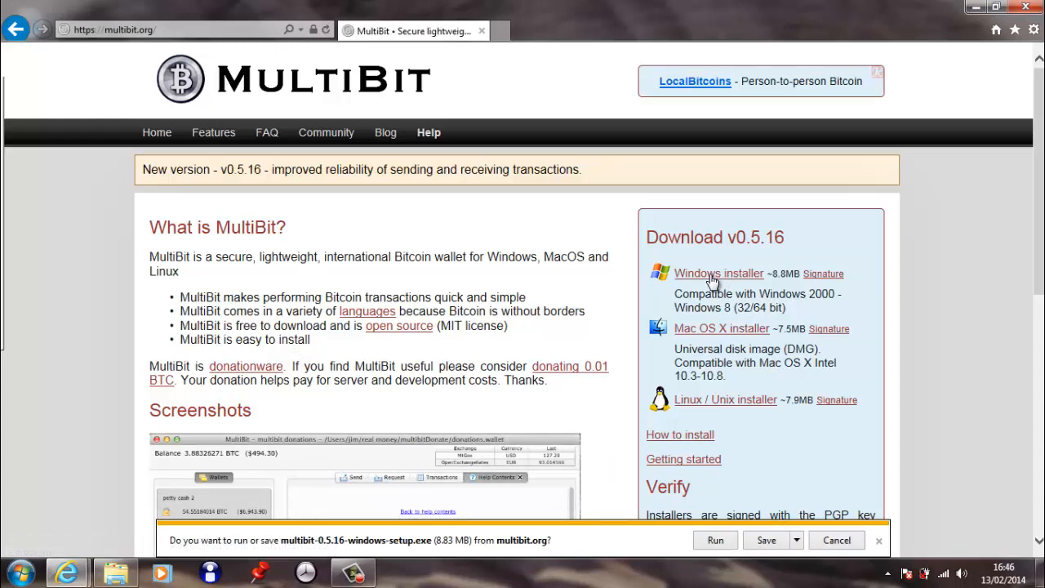
{"action": "left_click", "coordinate": [766, 541]}
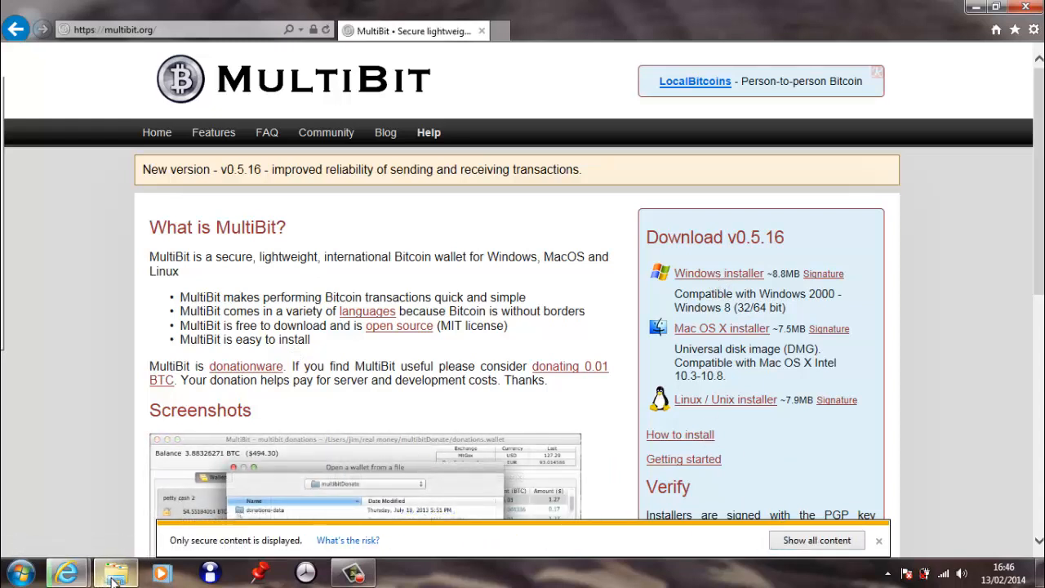
Bring up the browser's download list and run the MultiBit 0.5.16 setup file.
{"action": "mouse_move", "coordinate": [68, 572]}
{"action": "left_click", "coordinate": [239, 479]}
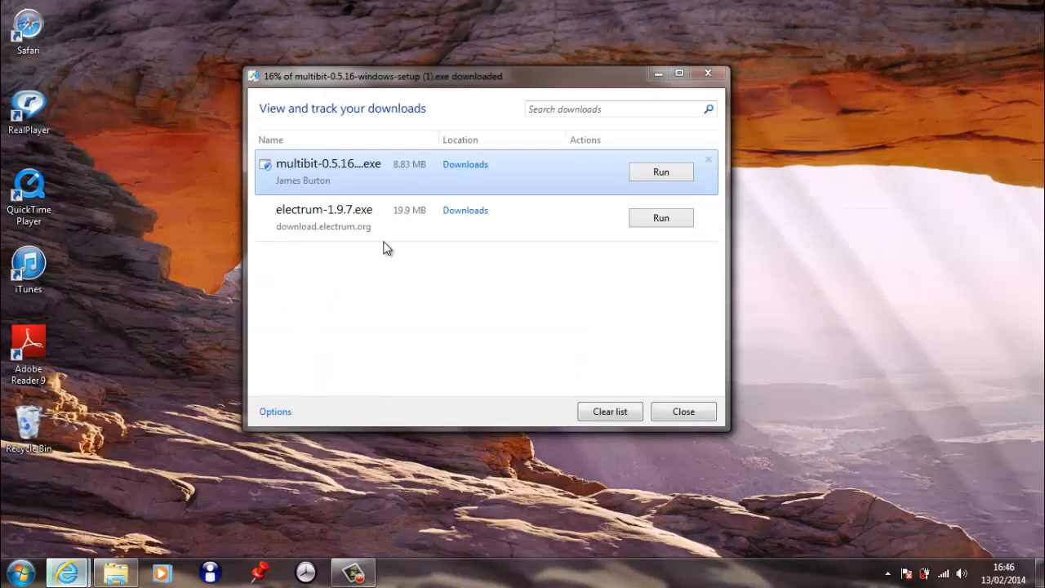
{"action": "left_click", "coordinate": [658, 178]}
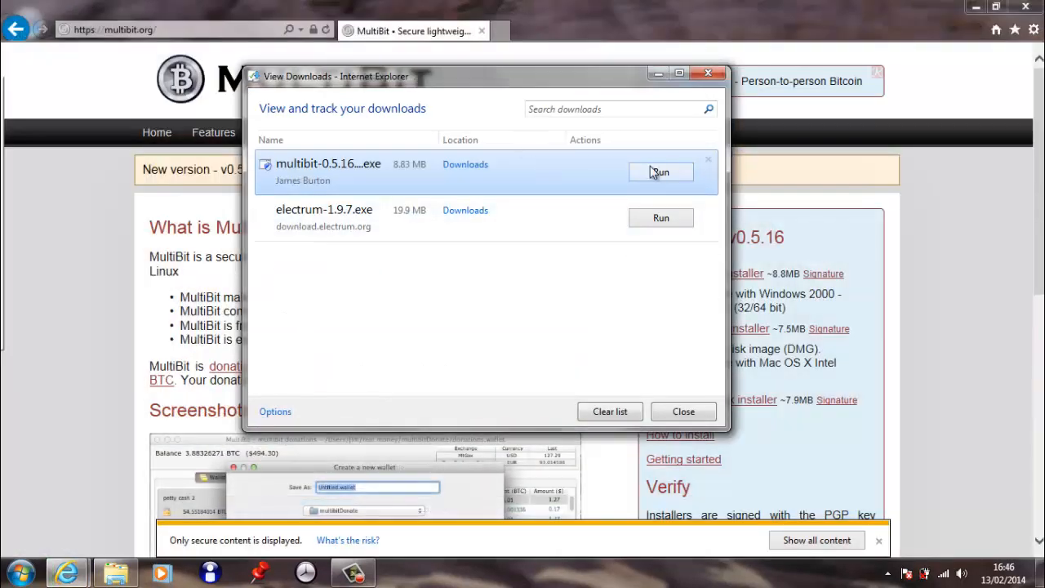
Start the MultiBit installer from the download list and minimise the browser and download windows.
{"action": "left_click", "coordinate": [658, 172]}
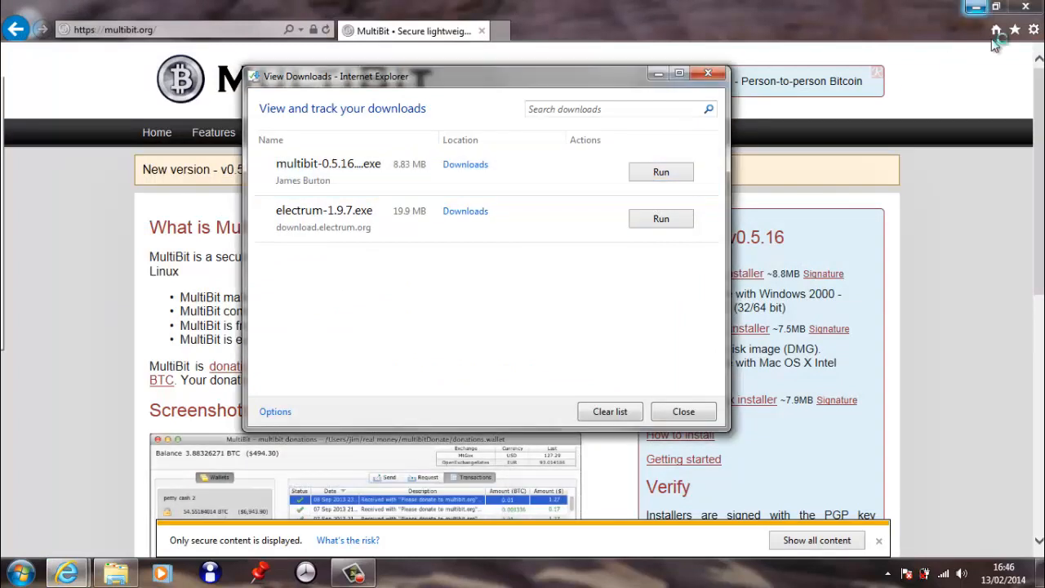
{"action": "left_click", "coordinate": [984, 8]}
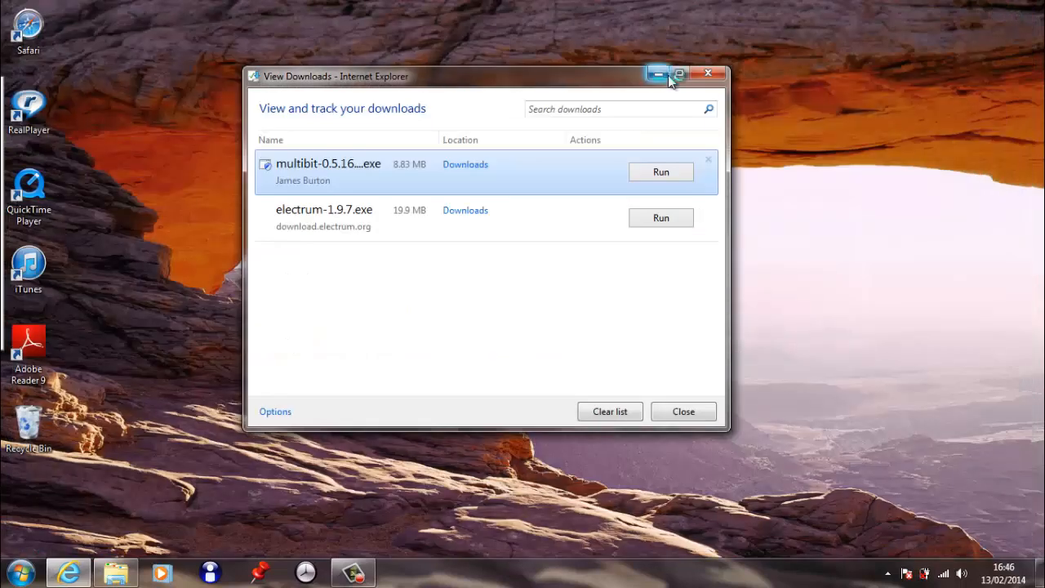
{"action": "left_click", "coordinate": [668, 76]}
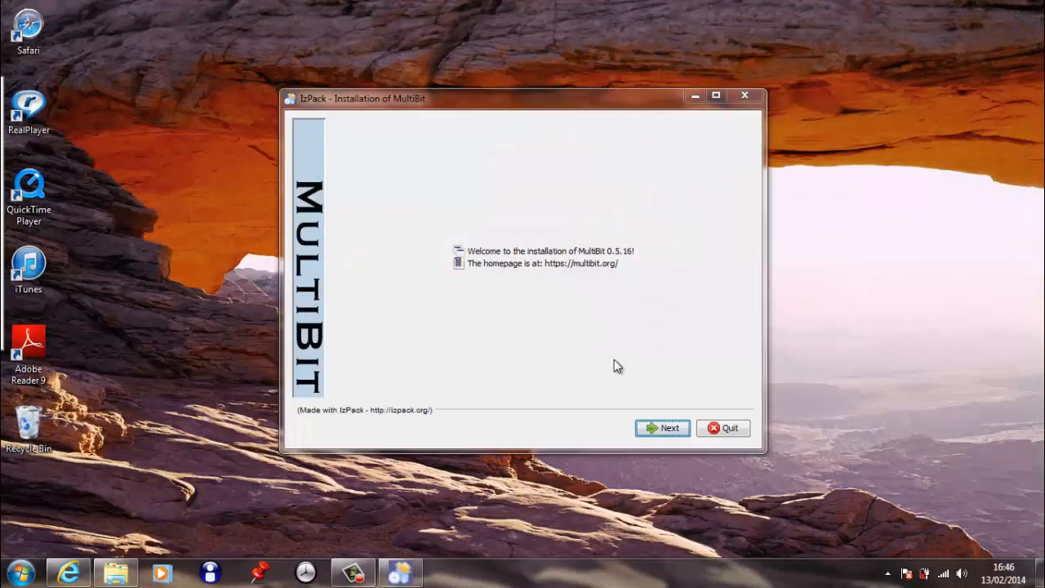
Install MultiBit, accepting the licence, the path C:\Program Files\MultiBit-0.5.16, and Start-Menu and desktop shortcuts for all users.
{"action": "left_click", "coordinate": [663, 427]}
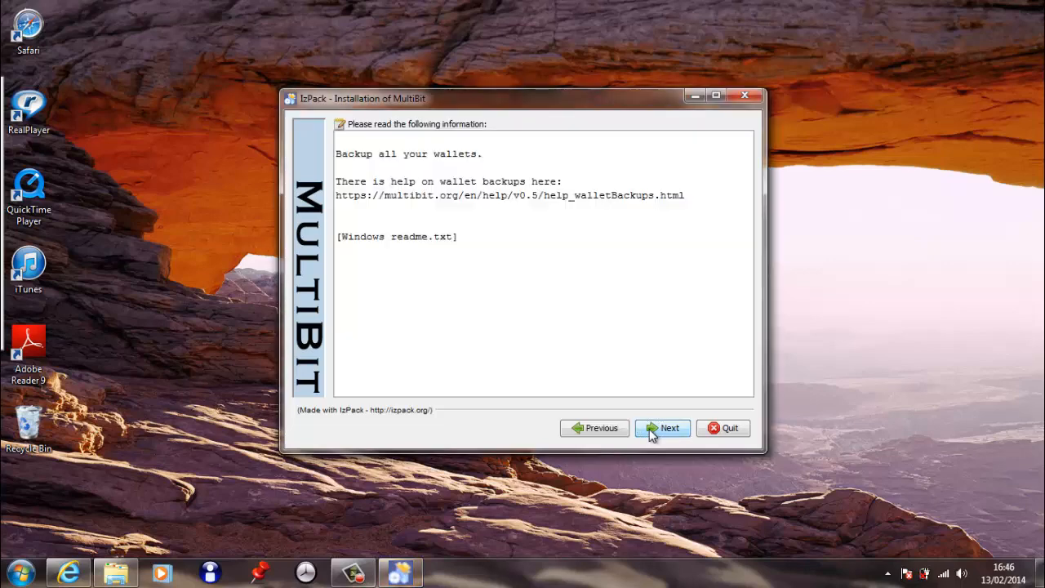
{"action": "left_click", "coordinate": [652, 431]}
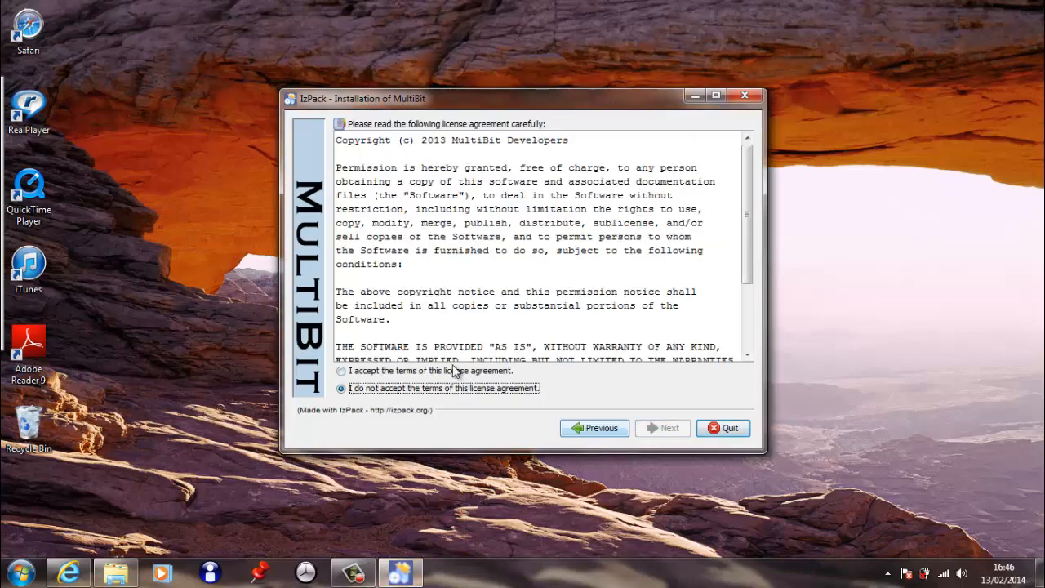
{"action": "left_click", "coordinate": [455, 370]}
{"action": "left_click", "coordinate": [669, 435]}
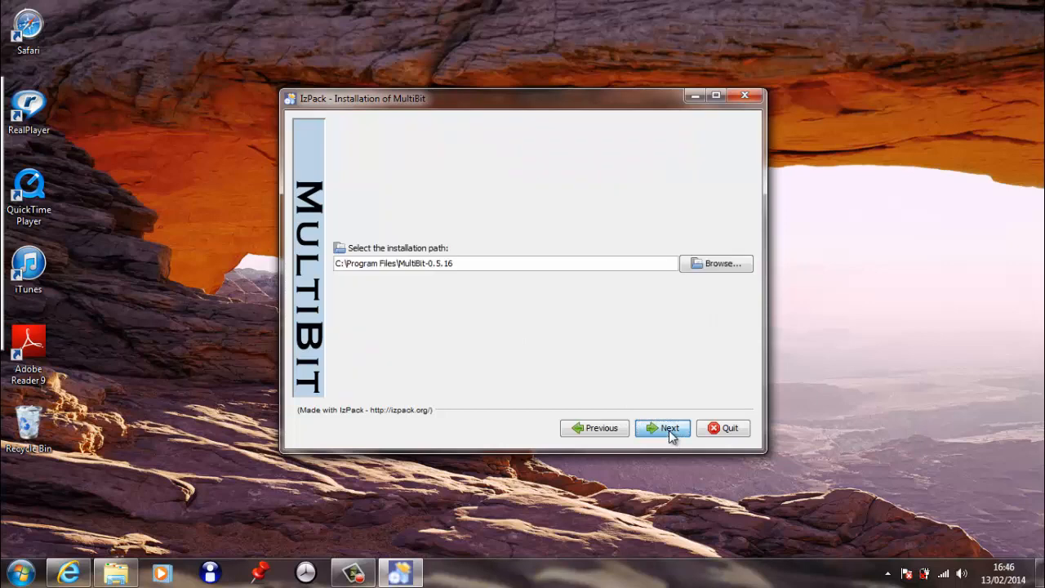
{"action": "left_click", "coordinate": [669, 433]}
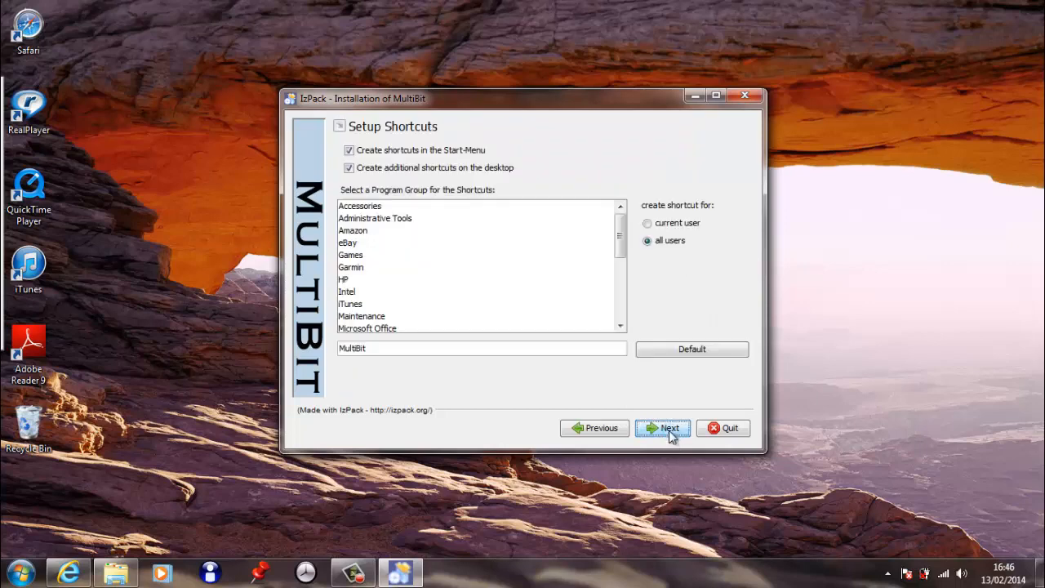
{"action": "left_click", "coordinate": [669, 433]}
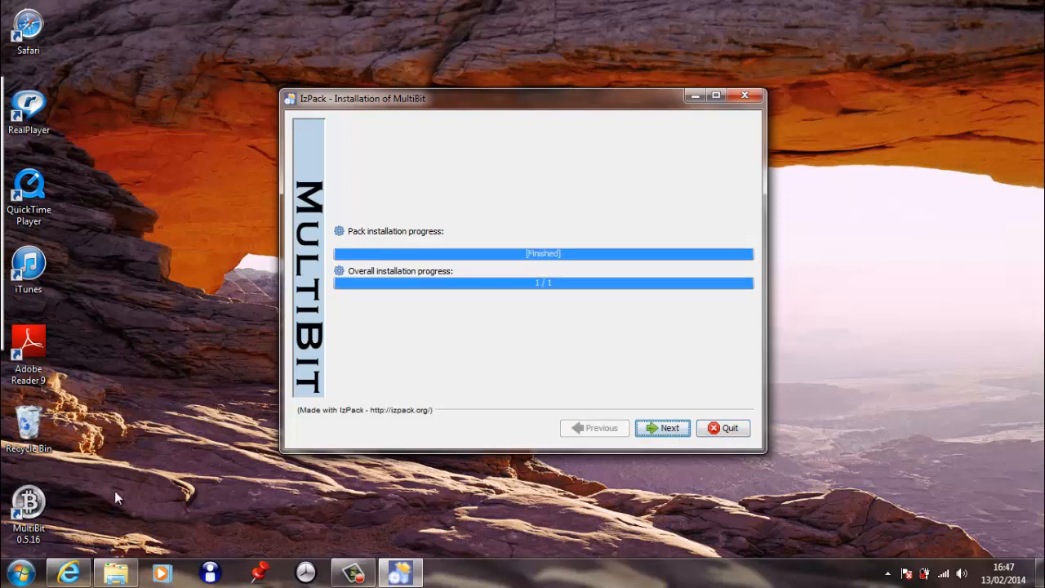
{"action": "left_click", "coordinate": [666, 429]}
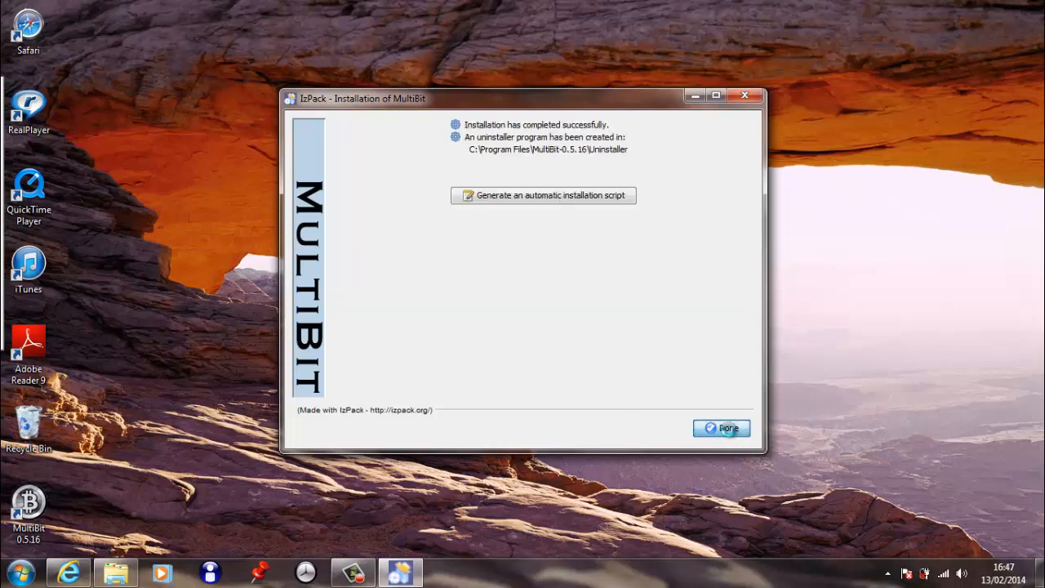
{"action": "left_click", "coordinate": [728, 430]}
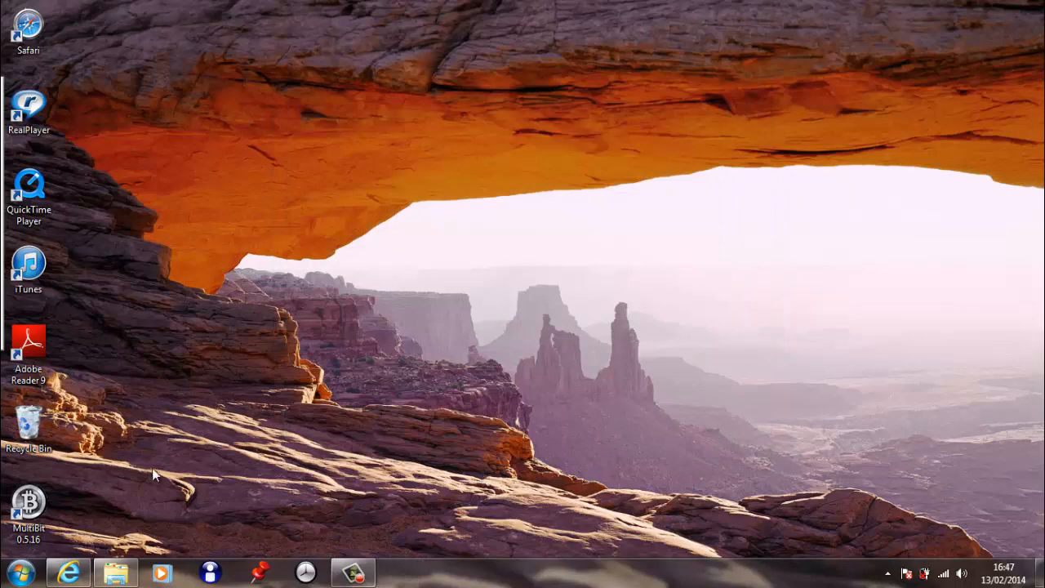
Launch MultiBit 0.5.16 from the desktop and close its Welcome page.
{"action": "double_click", "coordinate": [30, 525]}
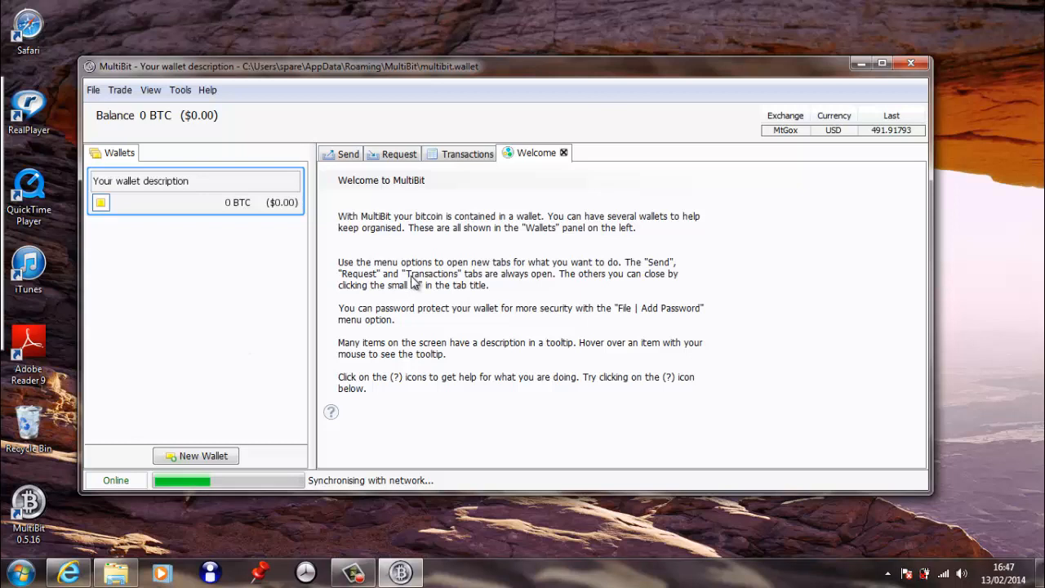
{"action": "left_click", "coordinate": [564, 154]}
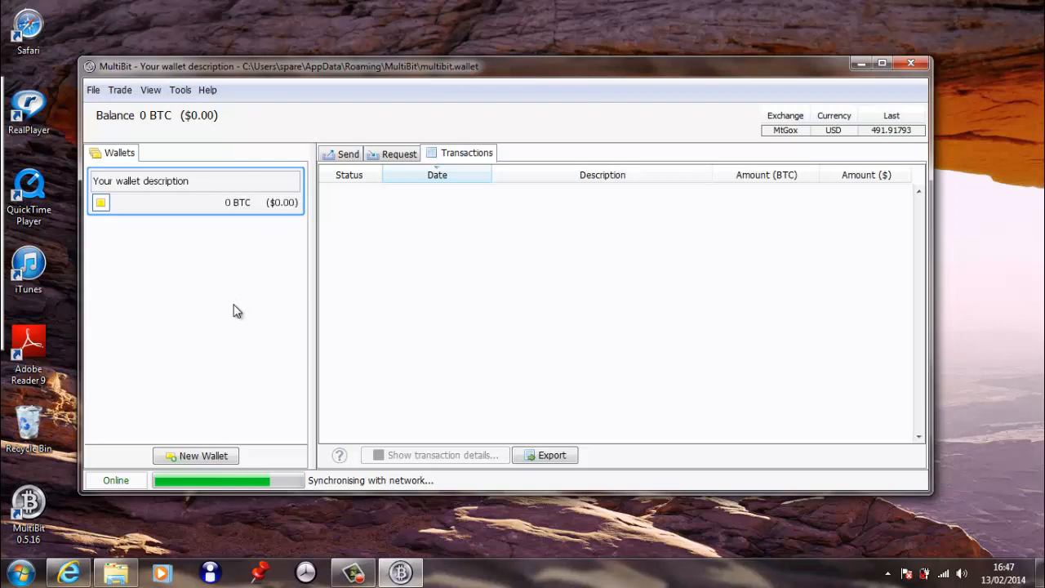
Replace the default wallet description with the owner's first name in possessive form, without an apostrophe, followed by "Wallet".
{"action": "left_click", "coordinate": [194, 180]}
{"action": "key", "text": "BackSpace"}
{"action": "key", "text": "BackSpace"}
{"action": "key", "text": "BackSpace"}
{"action": "key", "text": "BackSpace"}
{"action": "key", "text": "BackSpace"}
{"action": "key", "text": "BackSpace"}
{"action": "key", "text": "BackSpace"}
{"action": "key", "text": "BackSpace"}
{"action": "key", "text": "BackSpace"}
{"action": "key", "text": "BackSpace"}
{"action": "key", "text": "BackSpace"}
{"action": "key", "text": "BackSpace"}
{"action": "key", "text": "BackSpace"}
{"action": "key", "text": "BackSpace"}
{"action": "key", "text": "BackSpace"}
{"action": "key", "text": "BackSpace"}
{"action": "key", "text": "BackSpace"}
{"action": "key", "text": "BackSpace"}
{"action": "key", "text": "BackSpace"}
{"action": "key", "text": "BackSpace"}
{"action": "key", "text": "BackSpace"}
{"action": "key", "text": "BackSpace"}
{"action": "key", "text": "BackSpace"}
{"action": "type", "text": "GAreth"}
{"action": "key", "text": "BackSpace"}
{"action": "key", "text": "BackSpace"}
{"action": "key", "text": "BackSpace"}
{"action": "key", "text": "BackSpace"}
{"action": "key", "text": "BackSpace"}
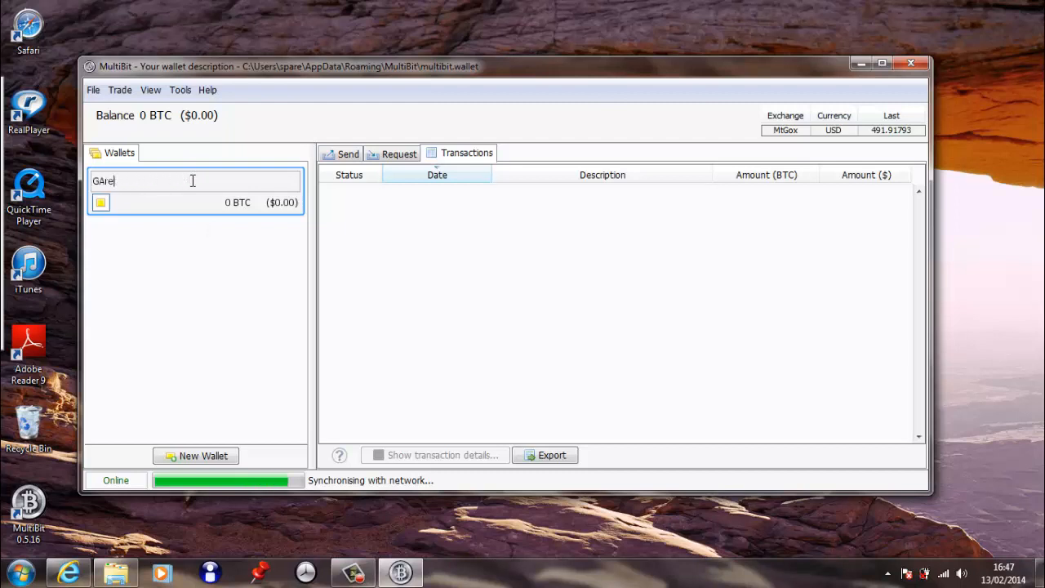
{"action": "type", "text": "areths Wallet"}
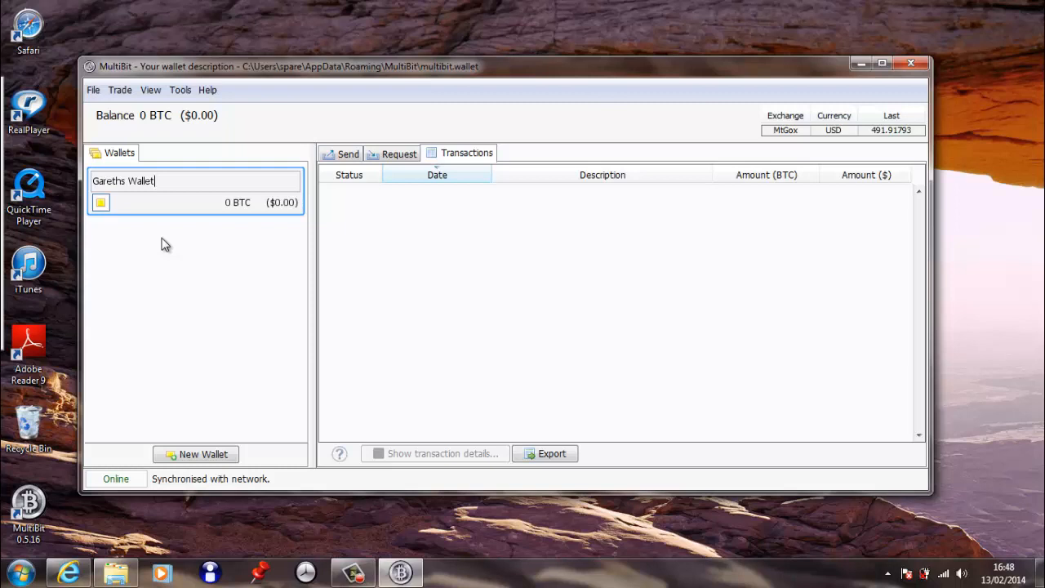
Open the wallet's help article on password protection and read down to its related articles.
{"action": "left_click", "coordinate": [101, 203]}
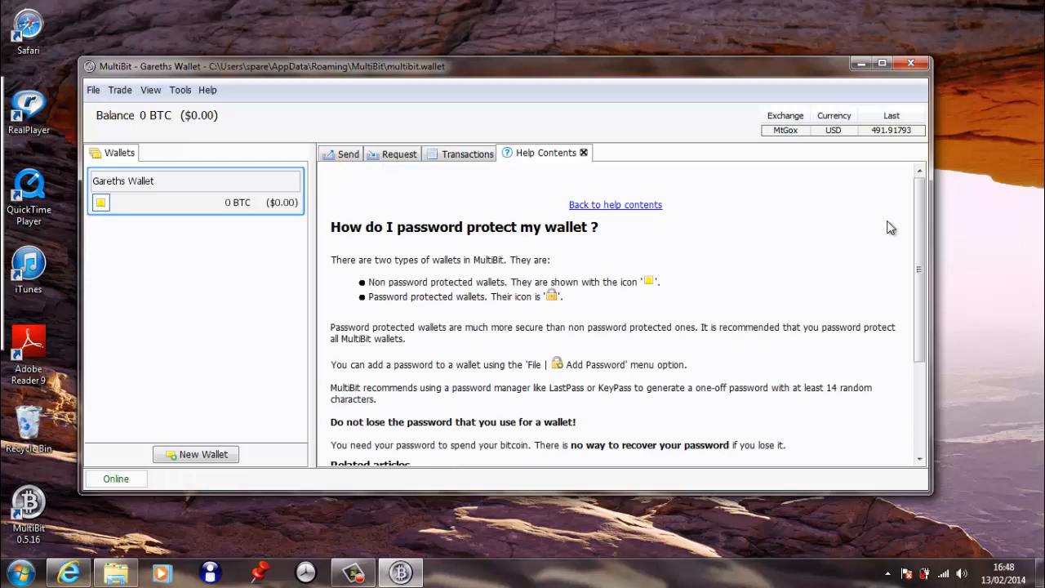
{"action": "left_click_drag", "start_coordinate": [923, 237], "coordinate": [920, 298]}
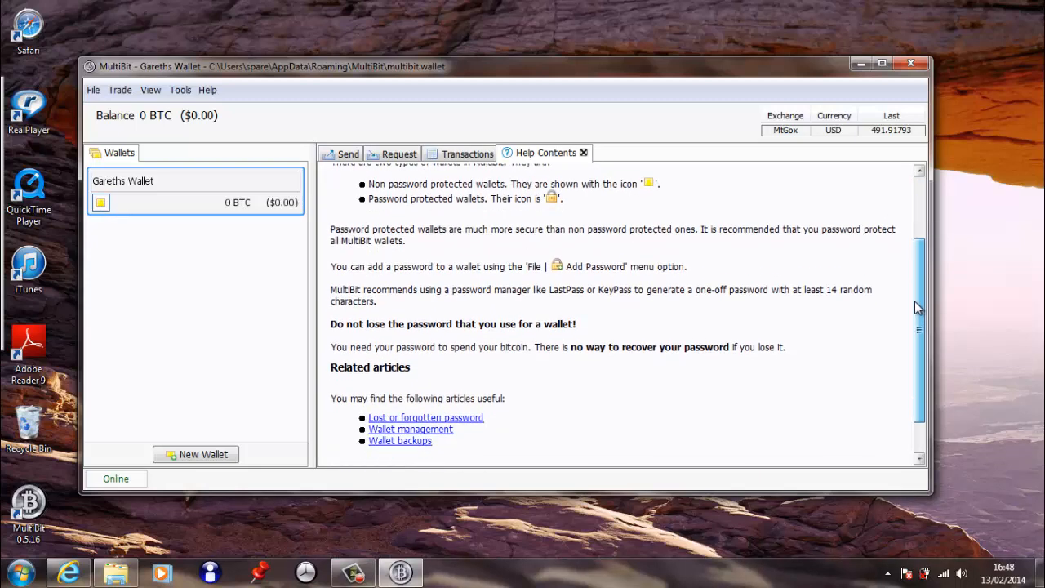
Add a password to the wallet, entering and repeating the wallet password, and close the Add Password and Help Contents pages.
{"action": "left_click", "coordinate": [95, 91]}
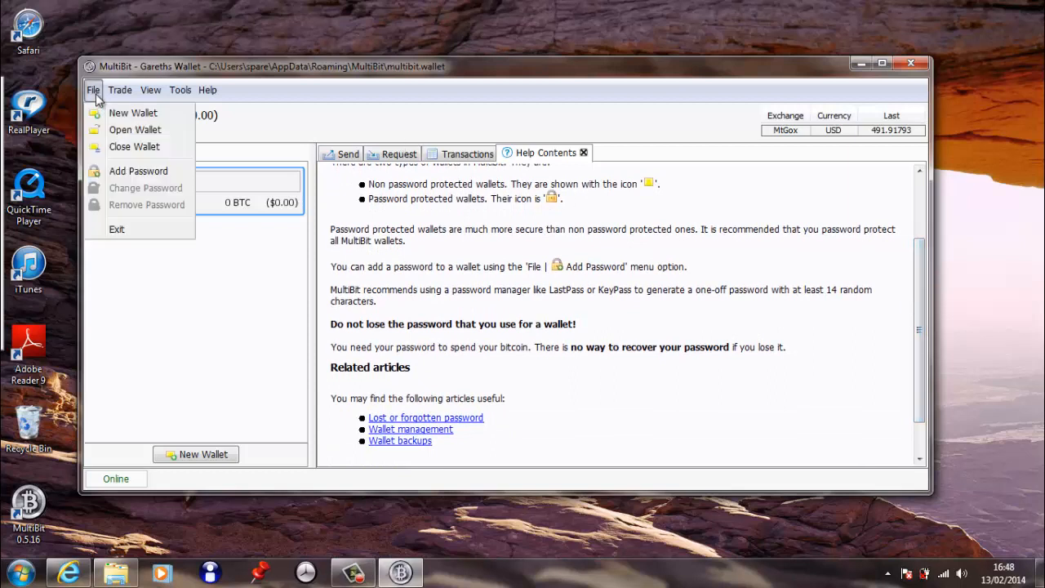
{"action": "left_click", "coordinate": [122, 175]}
{"action": "left_click", "coordinate": [484, 299]}
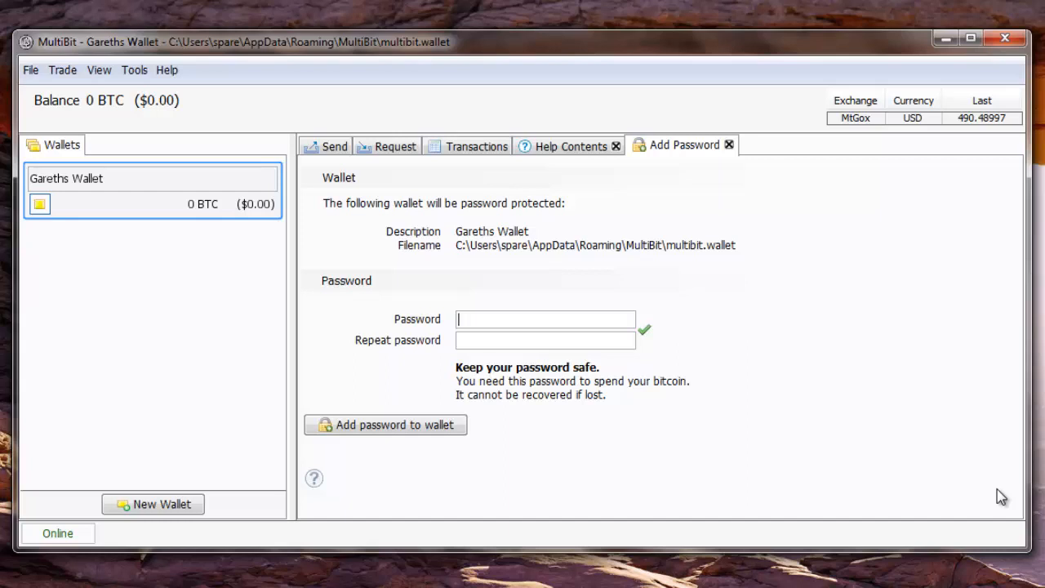
{"action": "type", "text": "***********"}
{"action": "key", "text": "Tab"}
{"action": "type", "text": "****"}
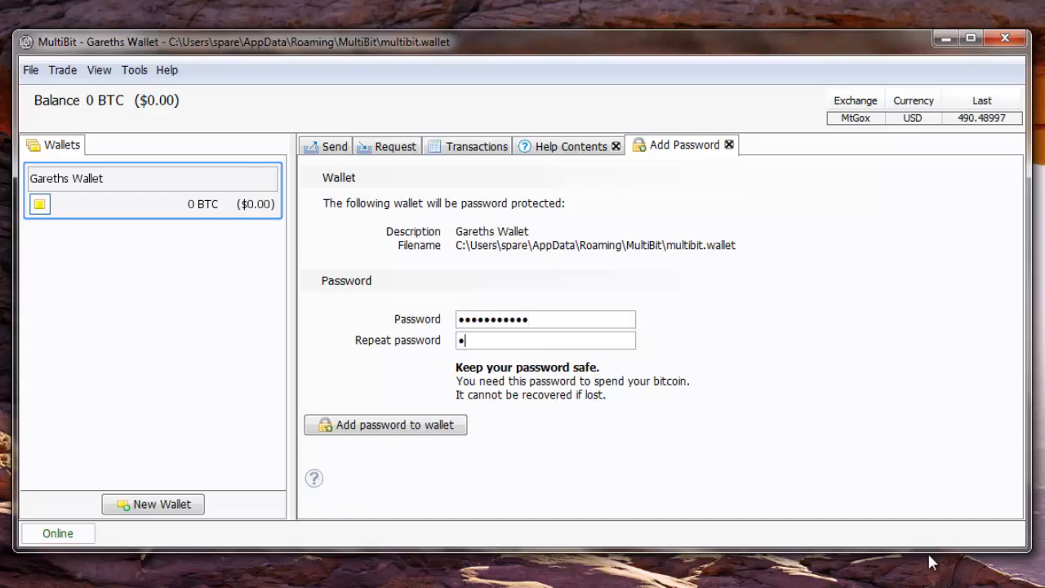
{"action": "type", "text": "*******"}
{"action": "left_click", "coordinate": [433, 433]}
{"action": "left_click", "coordinate": [433, 432]}
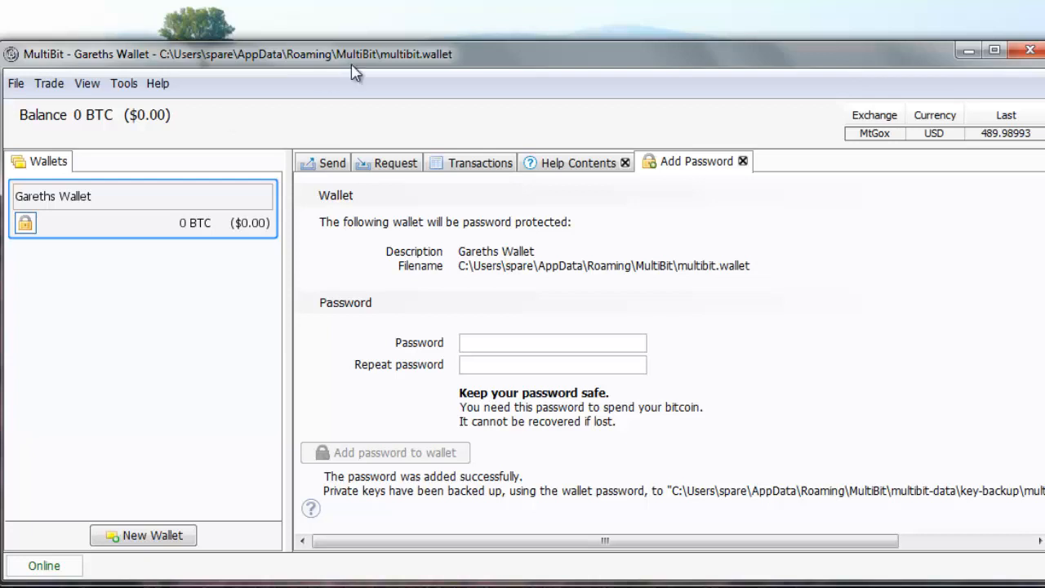
{"action": "left_click", "coordinate": [743, 162]}
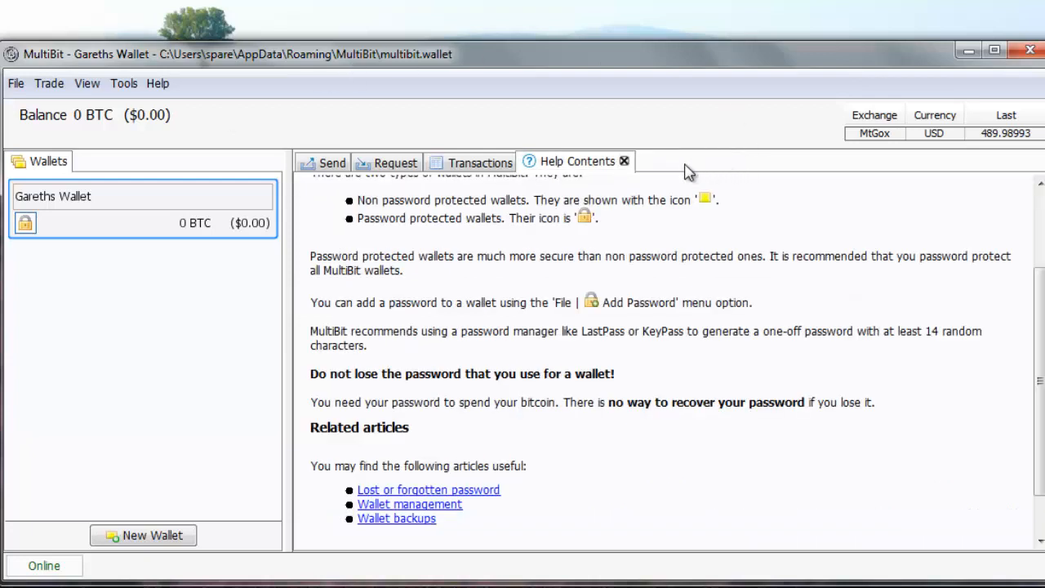
{"action": "left_click", "coordinate": [624, 163]}
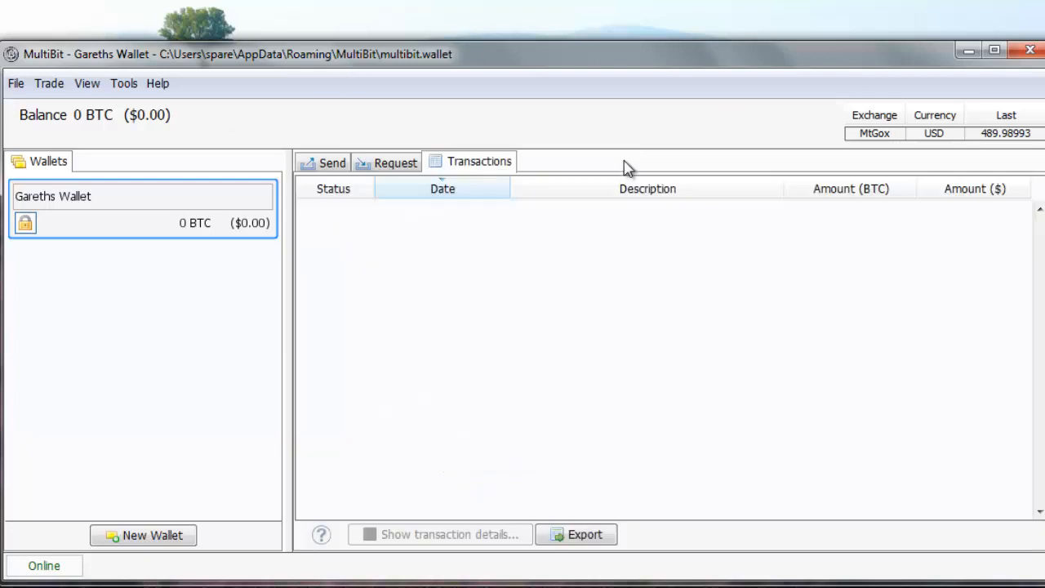
Look through the wallet's Send, Request and Transactions pages in turn.
{"action": "left_click", "coordinate": [327, 163]}
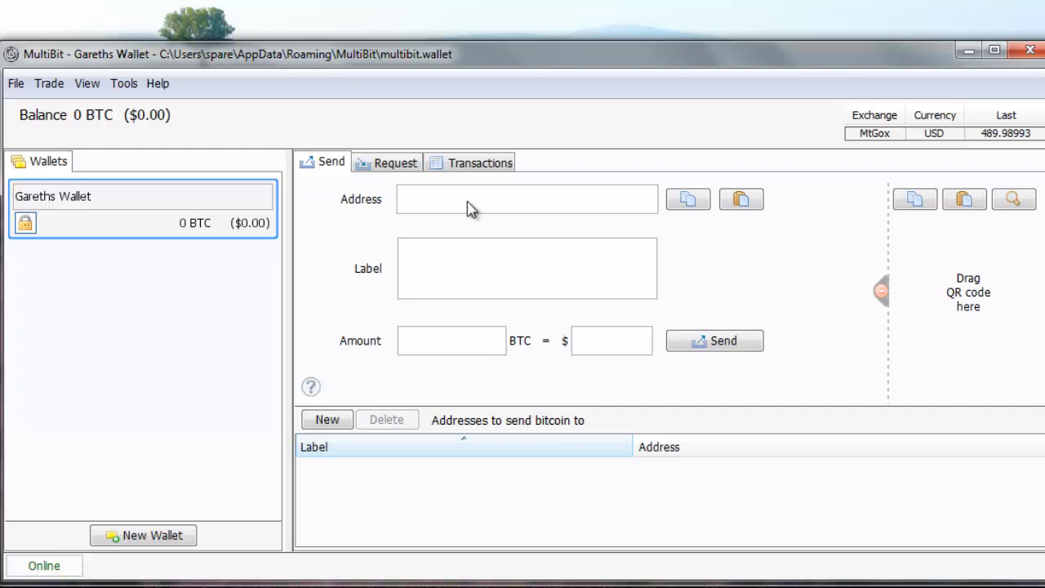
{"action": "left_click", "coordinate": [378, 164]}
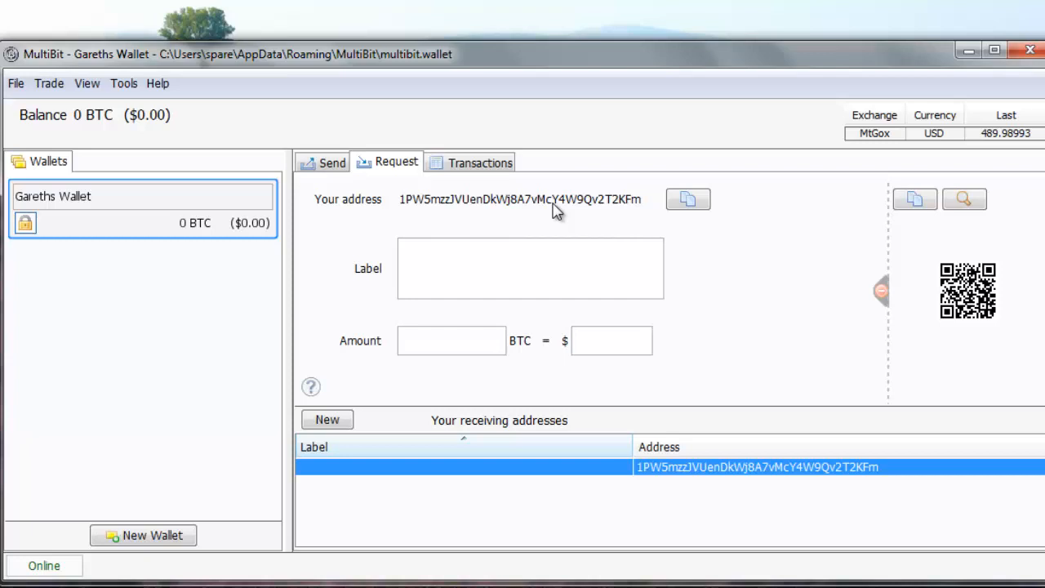
{"action": "left_click", "coordinate": [465, 163]}
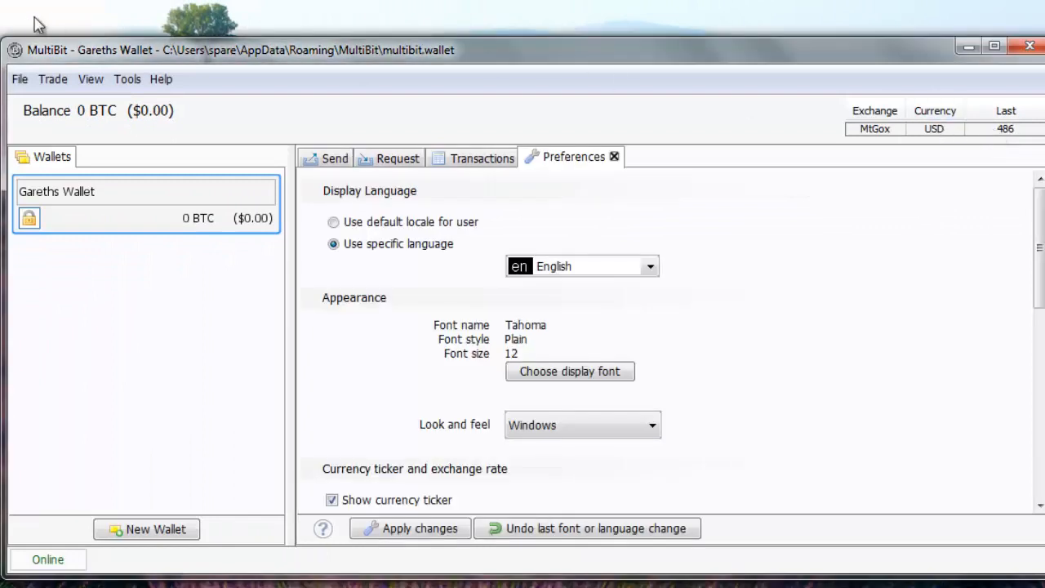
{"action": "left_click", "coordinate": [91, 81]}
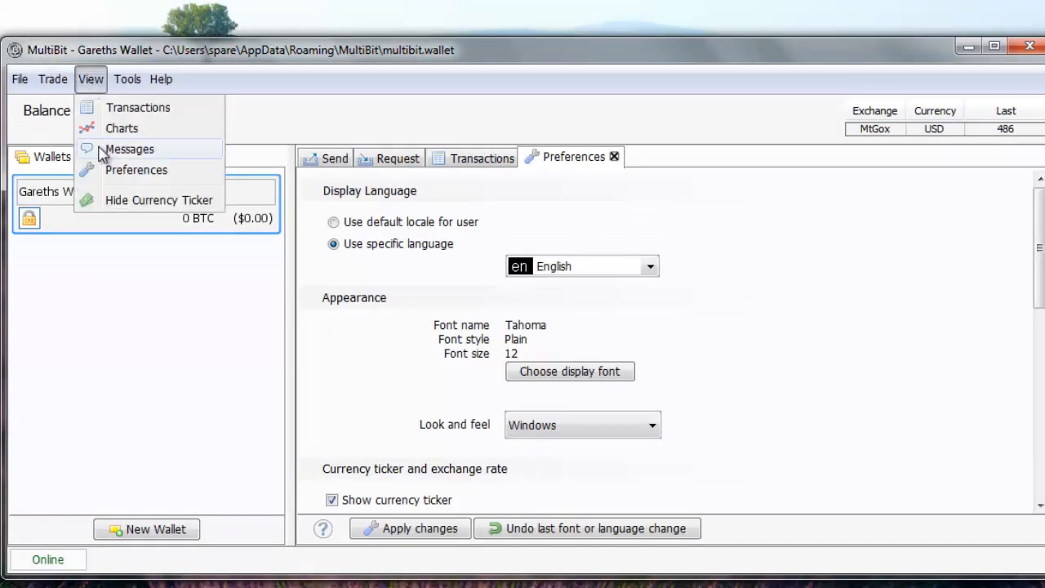
{"action": "left_click", "coordinate": [531, 97]}
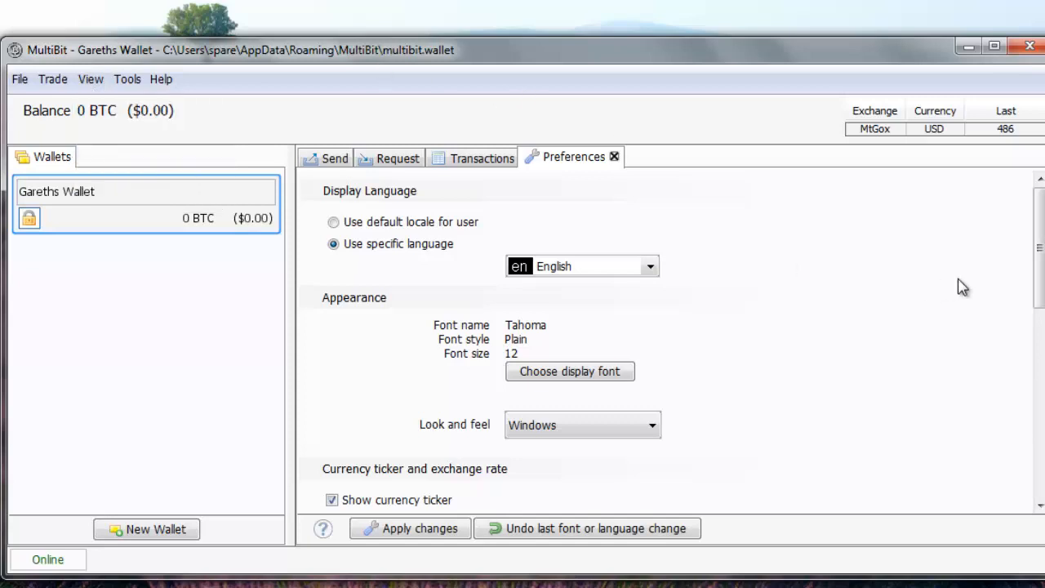
In the currency ticker preferences, set the first row's exchange to Bitstamp and show a second row using BTC-E.
{"action": "left_click_drag", "start_coordinate": [1041, 298], "coordinate": [1041, 434]}
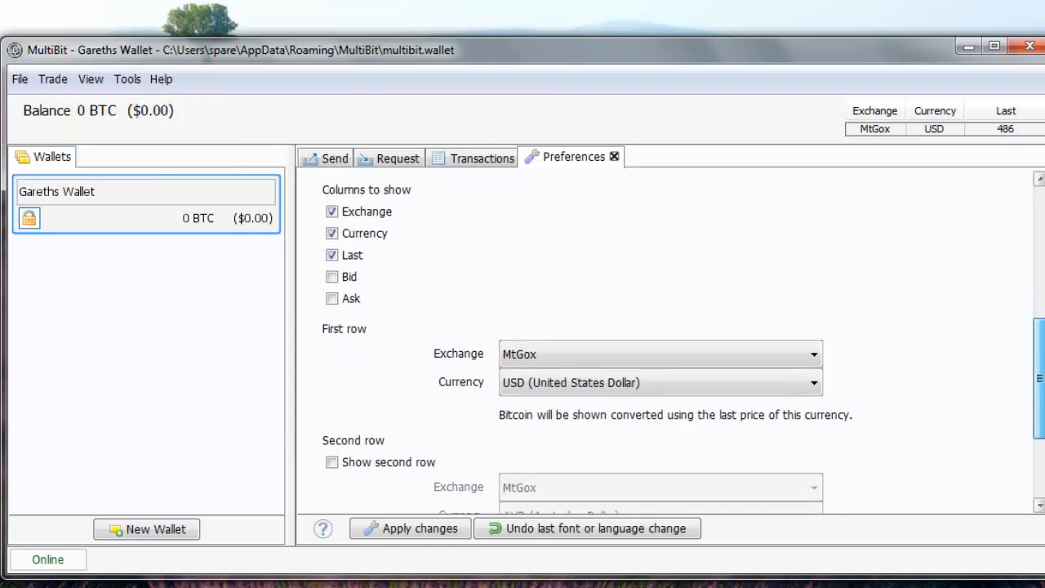
{"action": "left_click", "coordinate": [779, 343]}
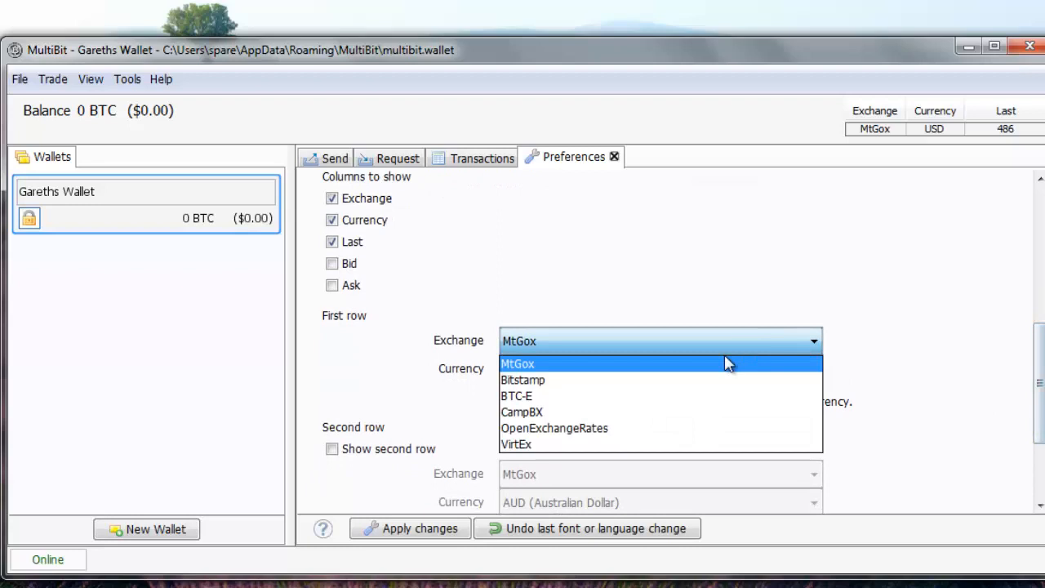
{"action": "left_click", "coordinate": [675, 380]}
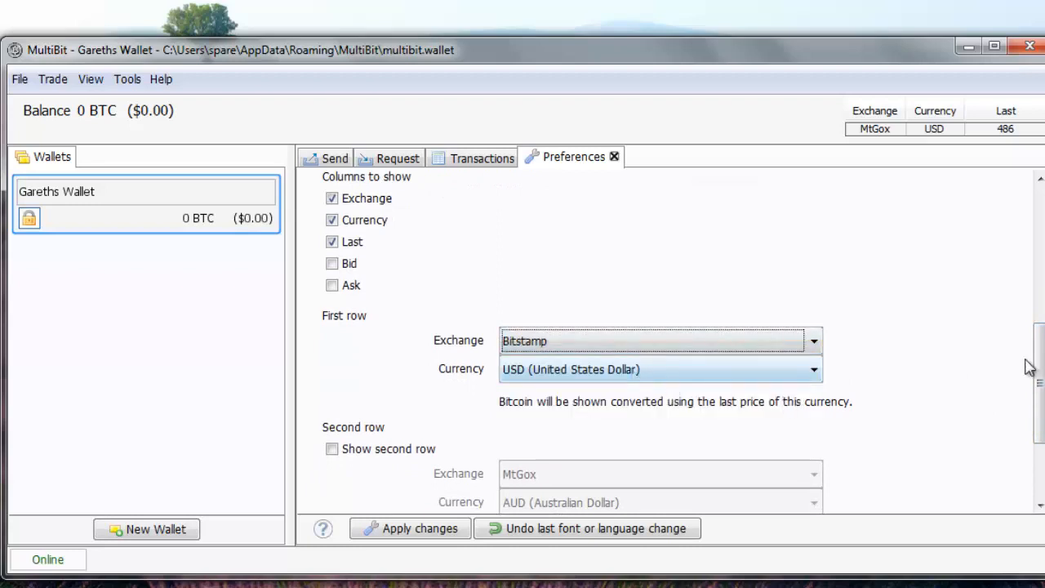
{"action": "left_click_drag", "start_coordinate": [1040, 389], "coordinate": [1040, 422]}
{"action": "left_click", "coordinate": [332, 352]}
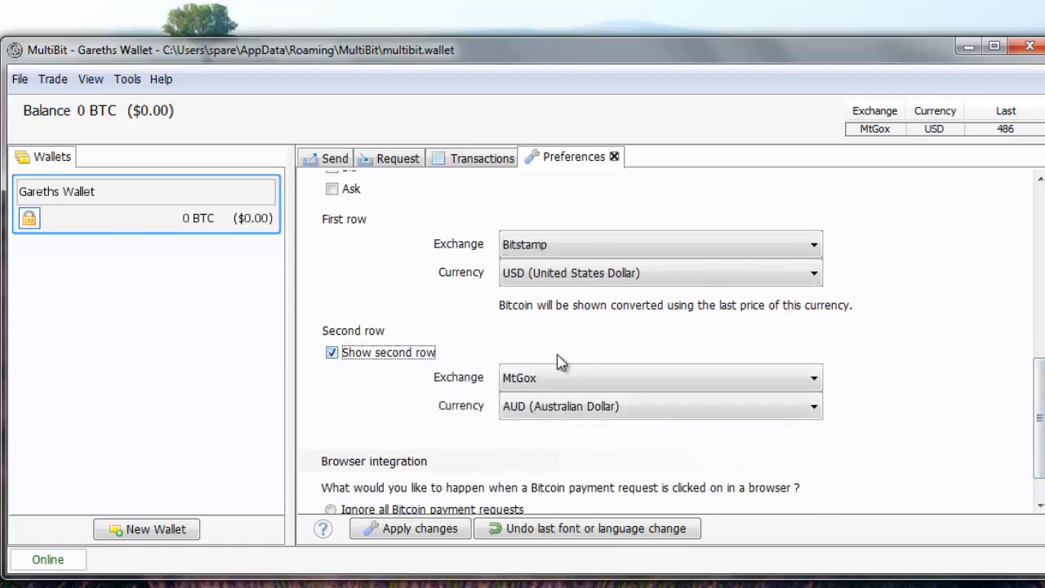
{"action": "left_click", "coordinate": [641, 380]}
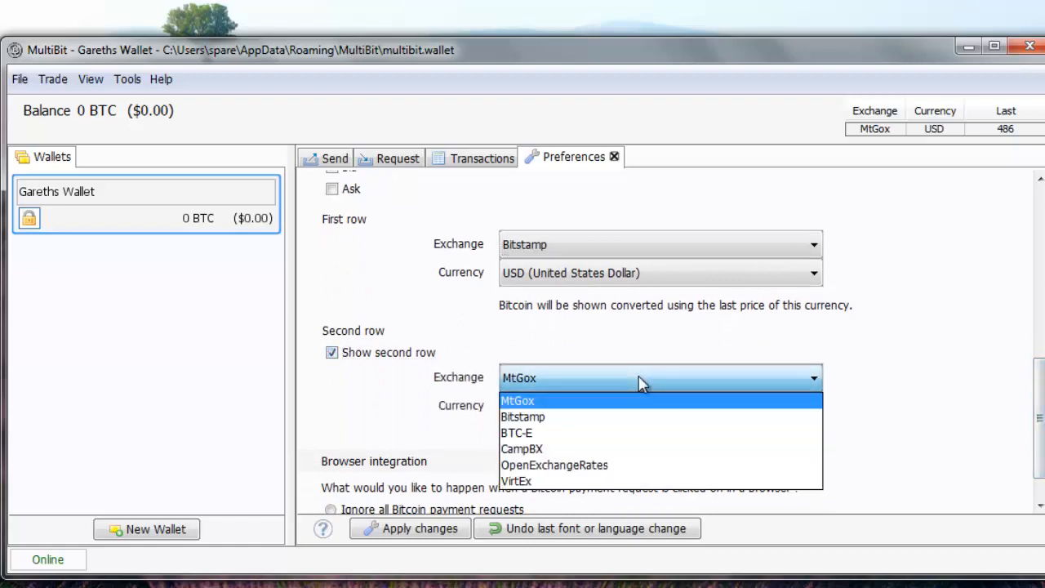
{"action": "left_click", "coordinate": [614, 434]}
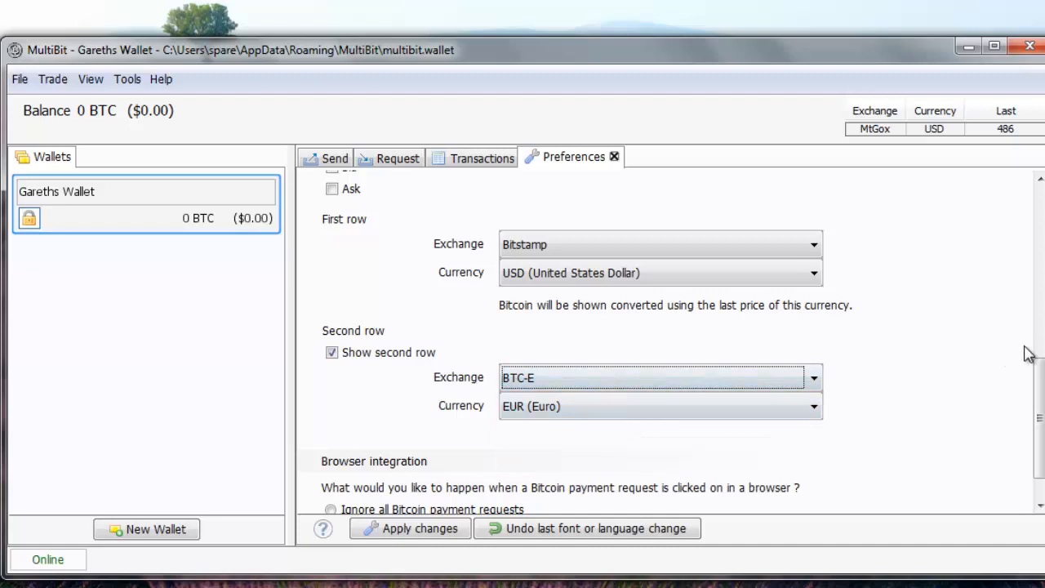
Set the look and feel to Nimbus in the appearance preferences, apply the changes and close the Preferences page.
{"action": "left_click_drag", "start_coordinate": [1038, 397], "coordinate": [1038, 252]}
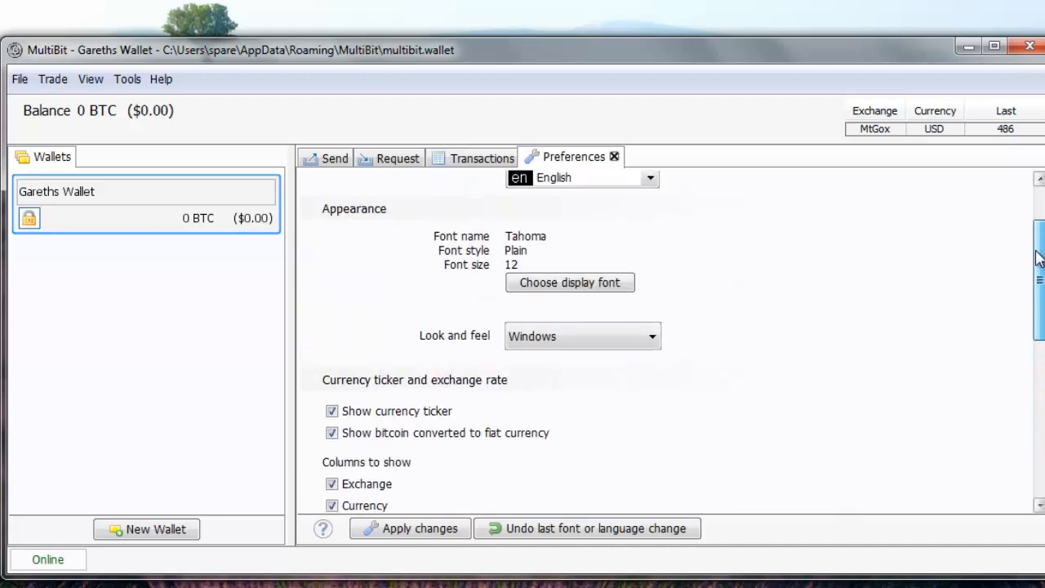
{"action": "left_click", "coordinate": [604, 331]}
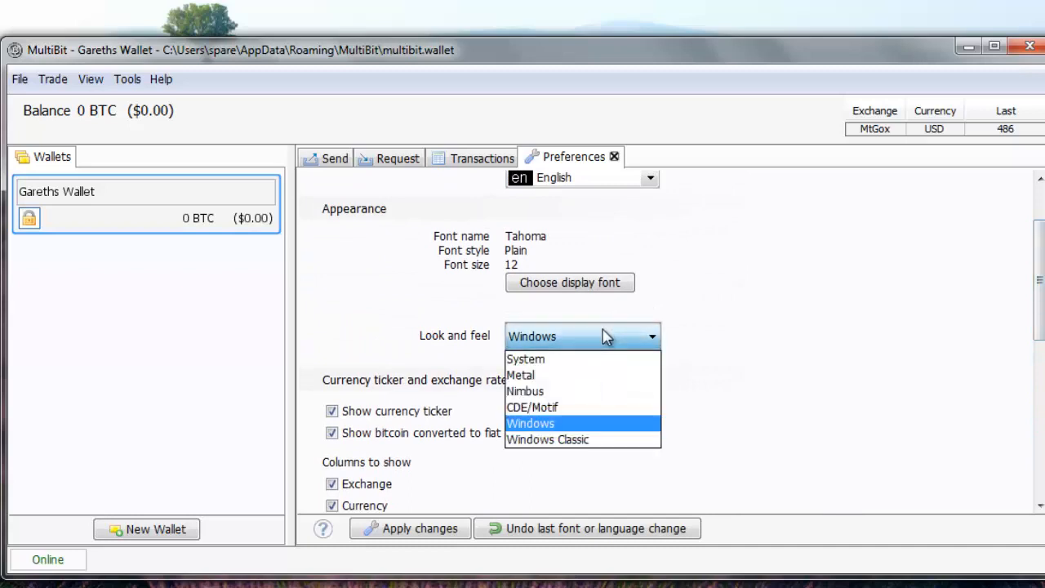
{"action": "left_click", "coordinate": [585, 393]}
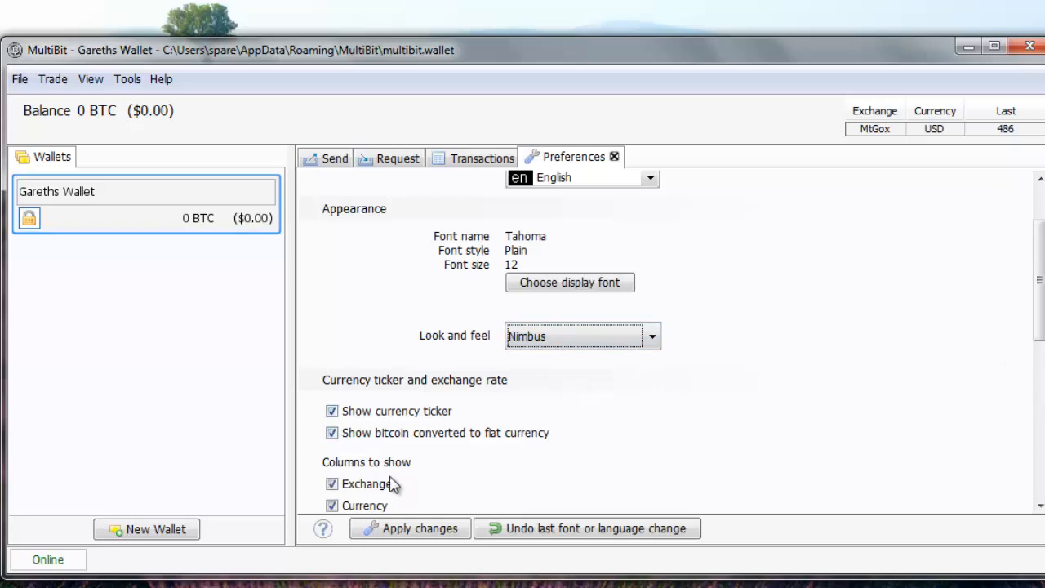
{"action": "left_click", "coordinate": [391, 531]}
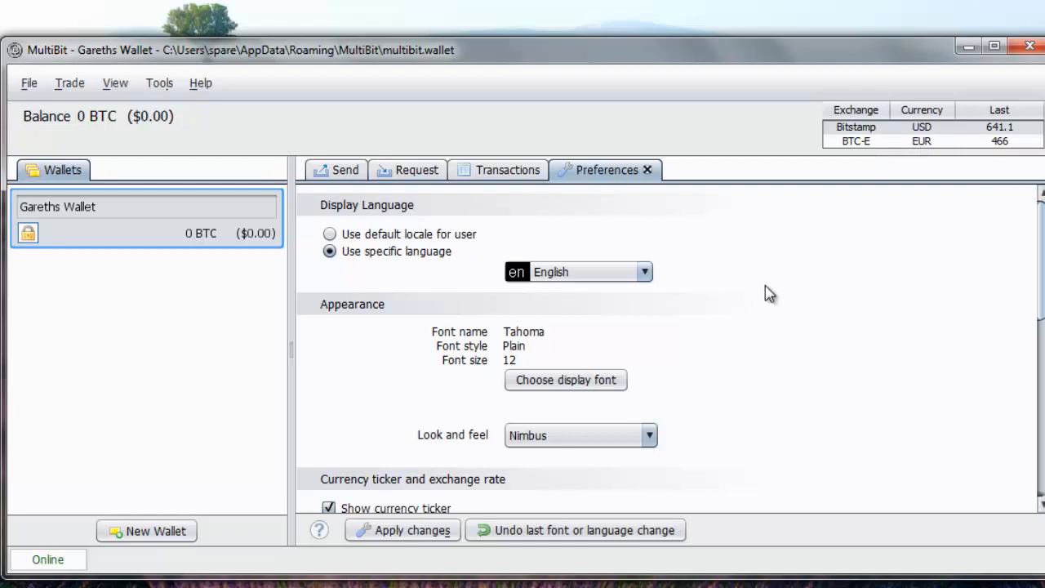
{"action": "left_click", "coordinate": [646, 170]}
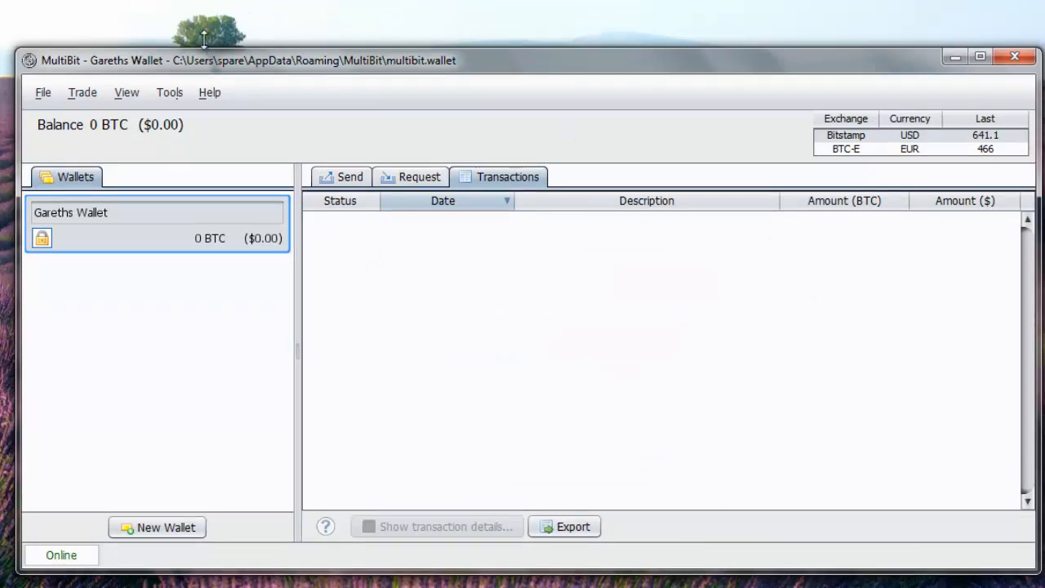
Review the wallet's tools for signing and verifying messages, importing and exporting private keys, and resetting the blockchain.
{"action": "left_click", "coordinate": [172, 96]}
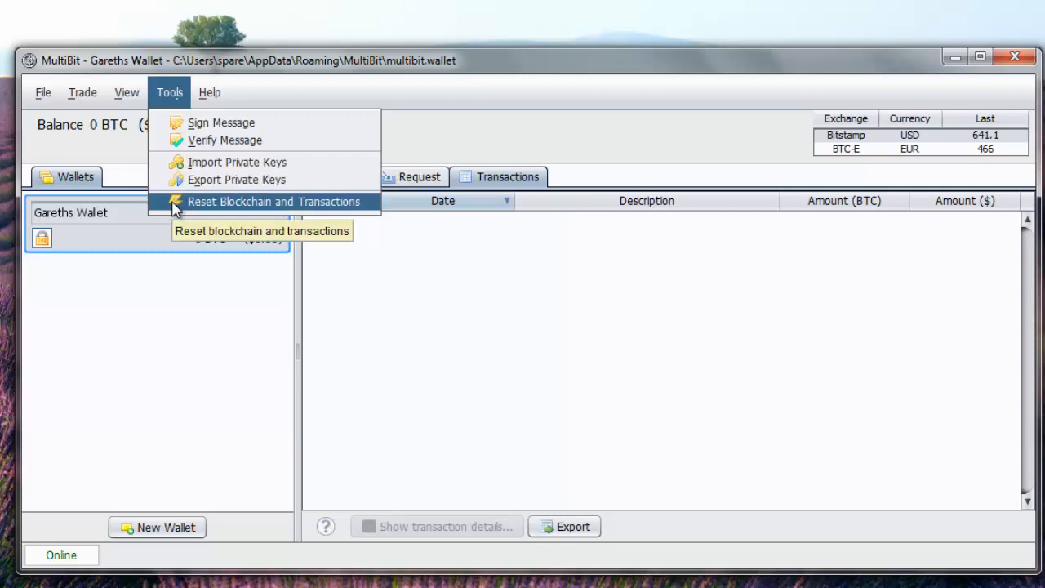
{"action": "left_click", "coordinate": [614, 86]}
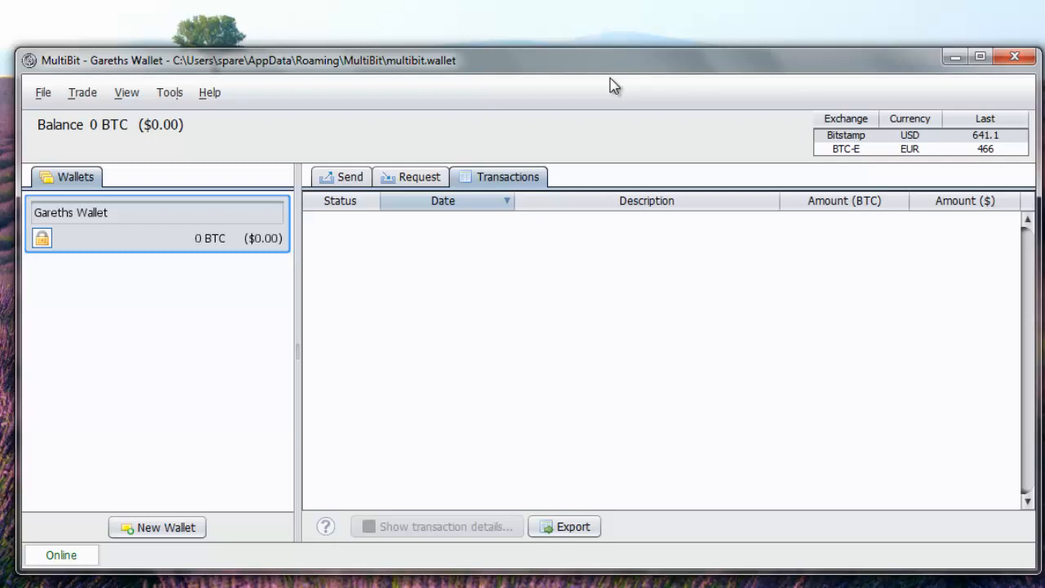
{"action": "left_click", "coordinate": [170, 94]}
{"action": "mouse_move", "coordinate": [209, 92]}
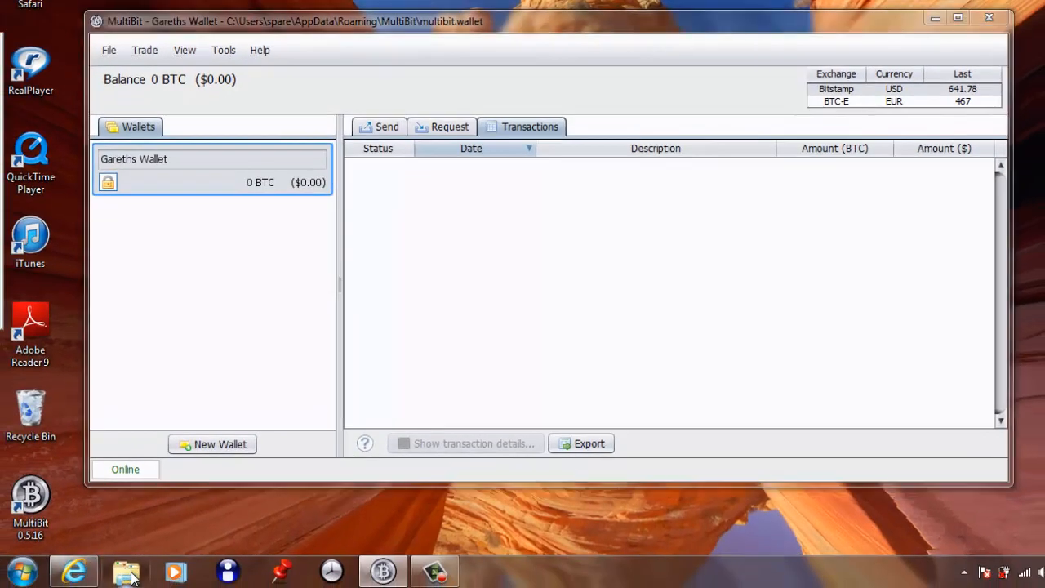
Switch to Windows Explorer and go to the folder C:\Users\spare\AppData\Roaming\Bitcoin.
{"action": "left_click", "coordinate": [126, 574]}
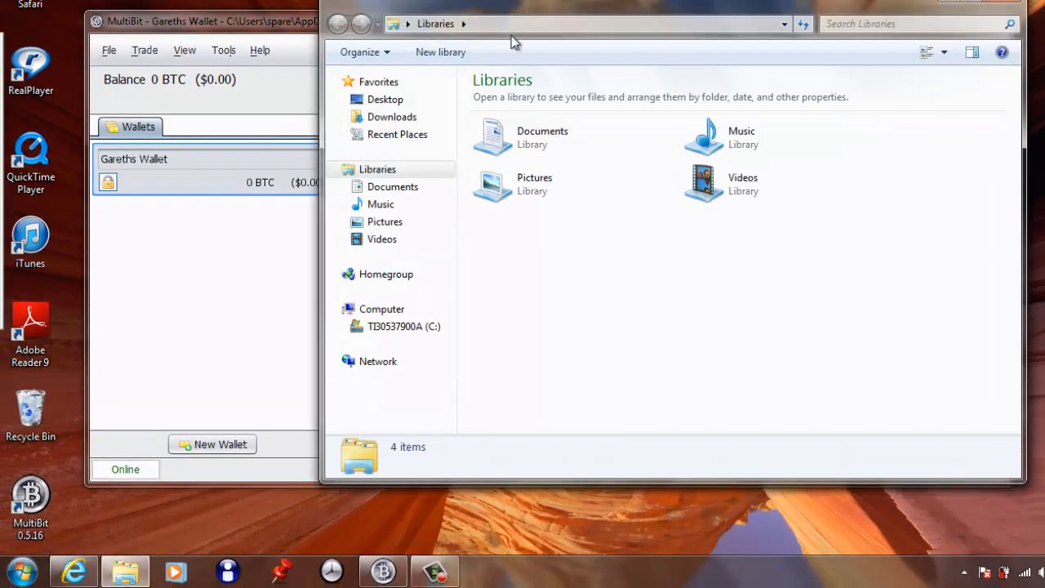
{"action": "left_click", "coordinate": [530, 22]}
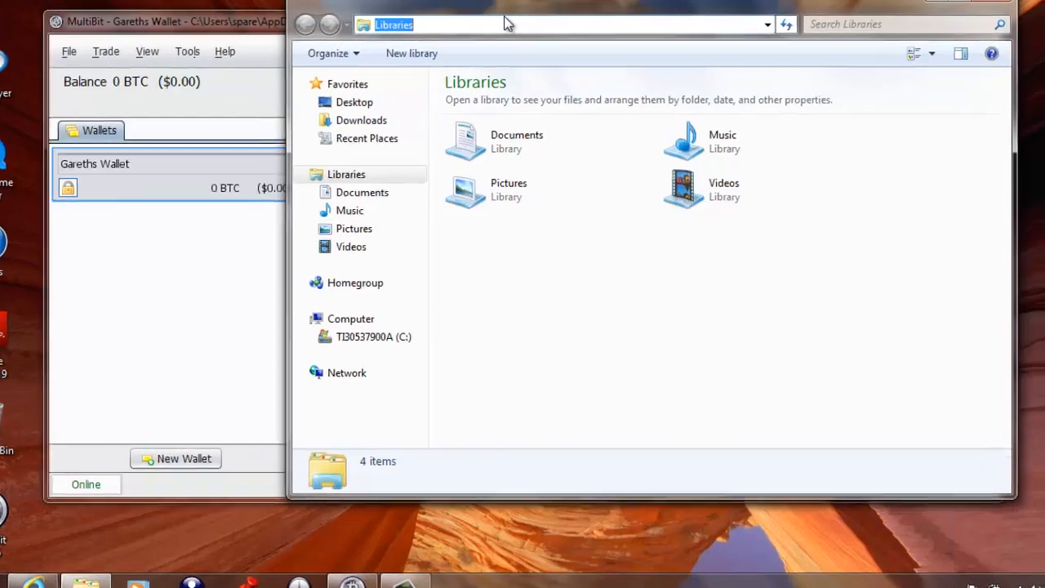
{"action": "type", "text": "C"}
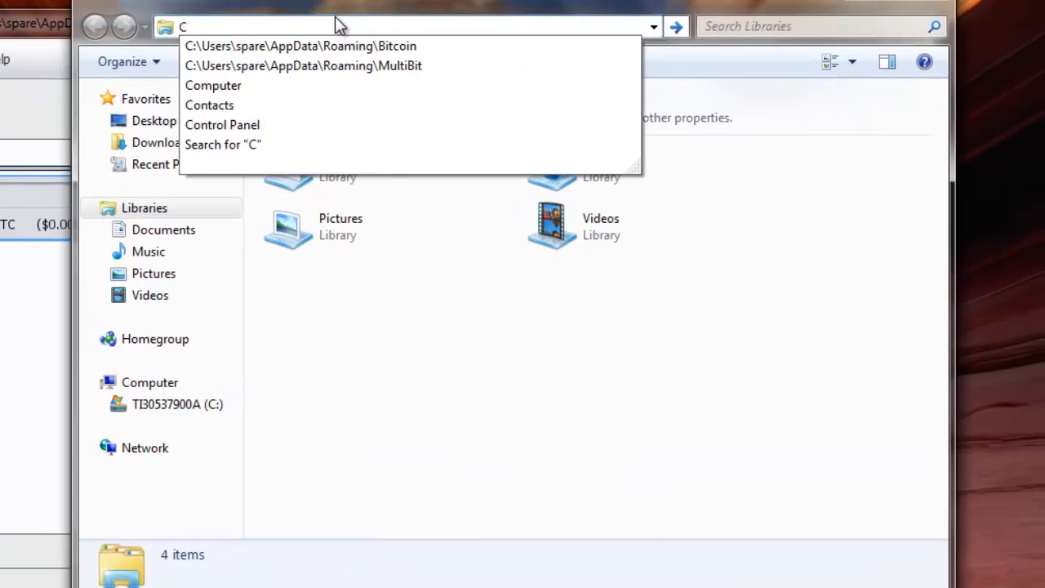
{"action": "type", "text": ":\\users"}
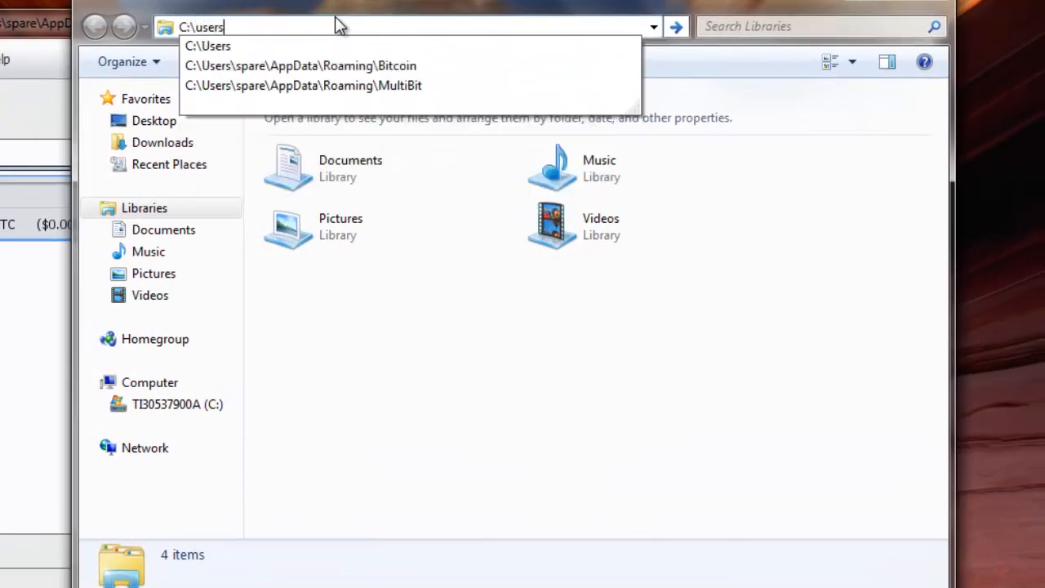
{"action": "type", "text": "\\"}
{"action": "type", "text": "spar"}
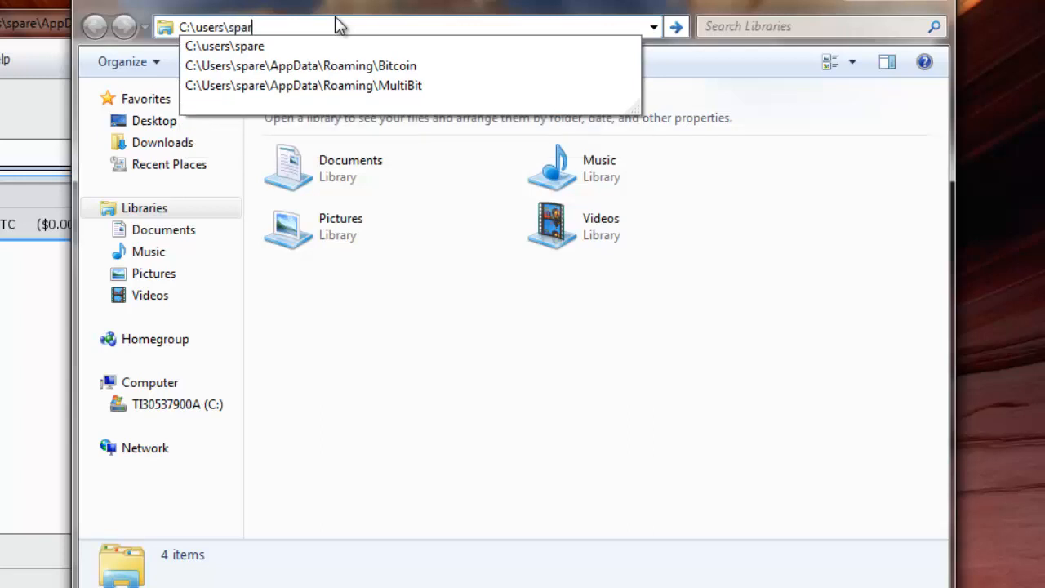
{"action": "type", "text": "e\\aPPD"}
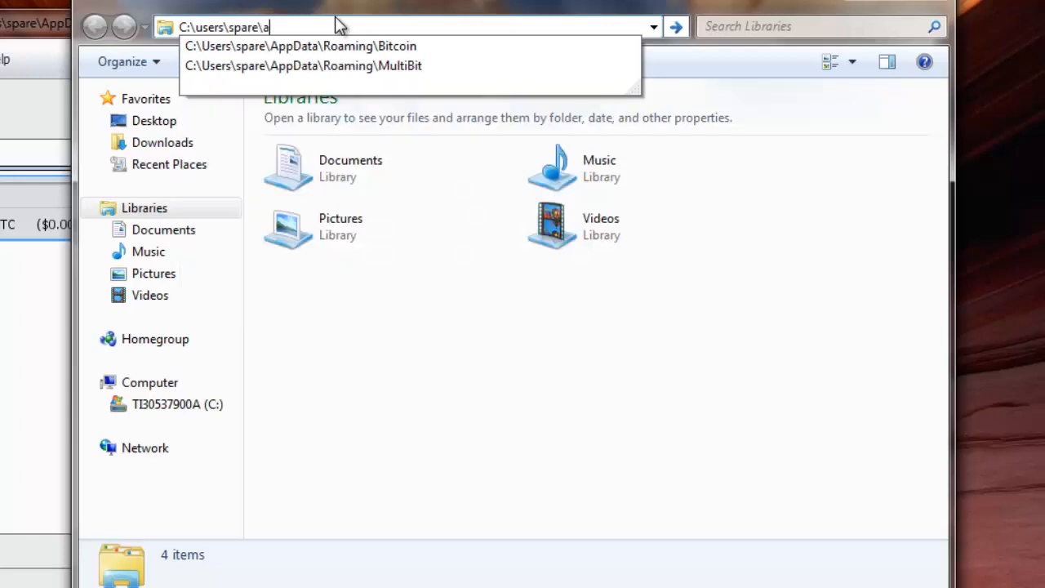
{"action": "key", "text": "BackSpace"}
{"action": "key", "text": "BackSpace"}
{"action": "key", "text": "BackSpace"}
{"action": "type", "text": "p"}
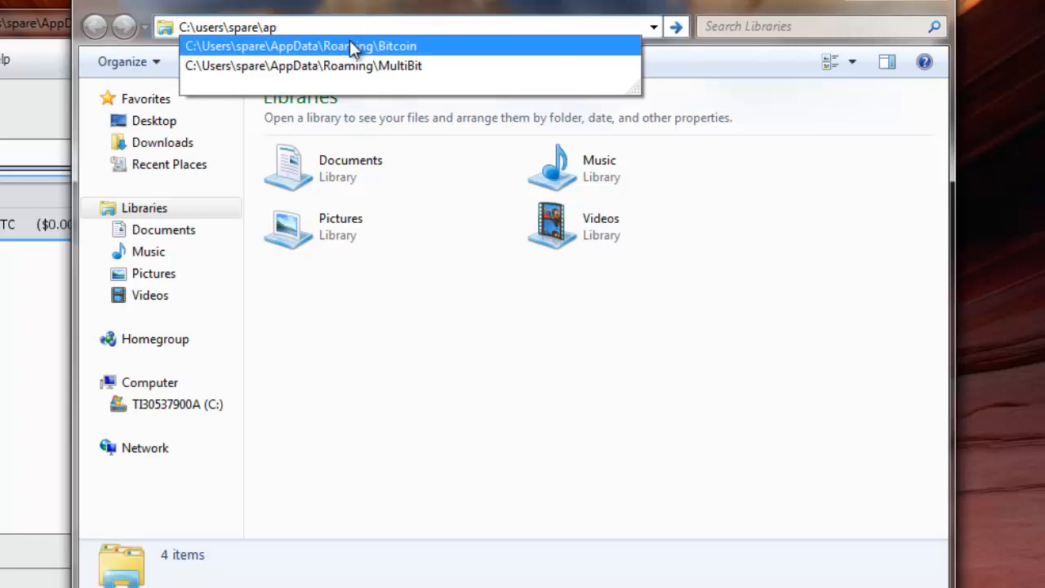
{"action": "left_click", "coordinate": [351, 49]}
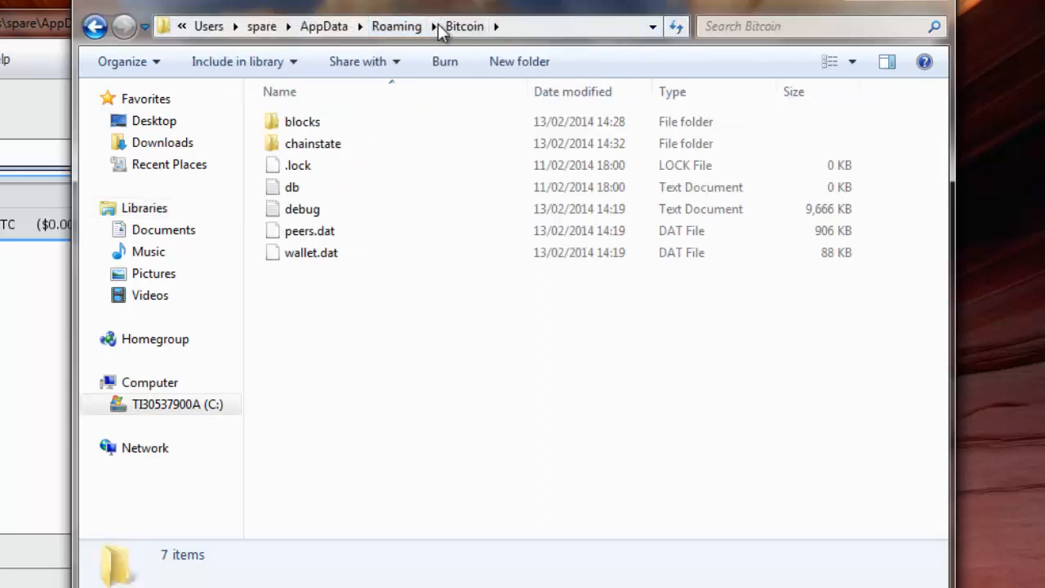
Go up to the Roaming folder and locate the MultiBit and Bitcoin data folders in it.
{"action": "left_click", "coordinate": [397, 27]}
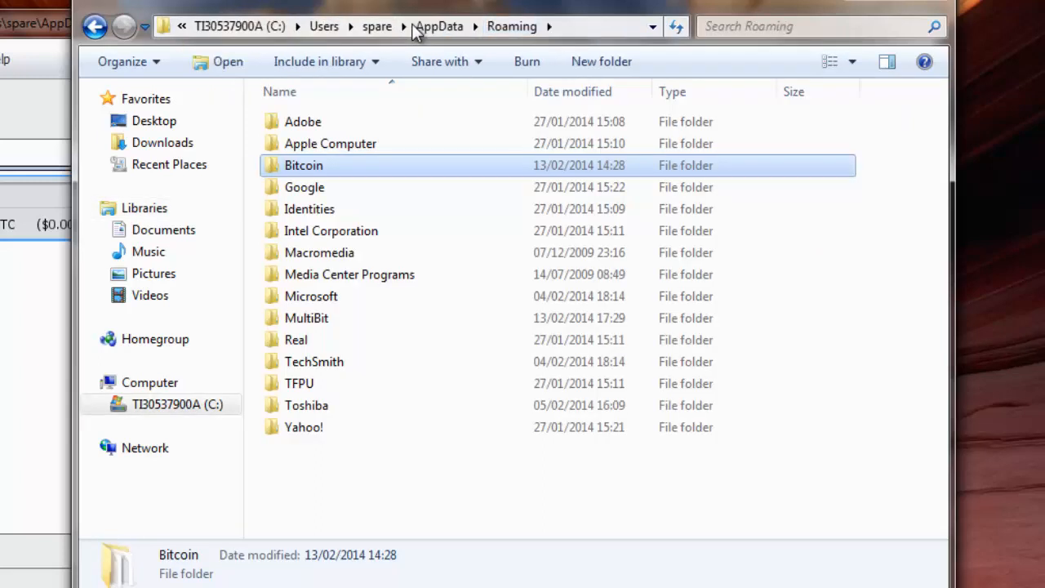
{"action": "mouse_move", "coordinate": [322, 168]}
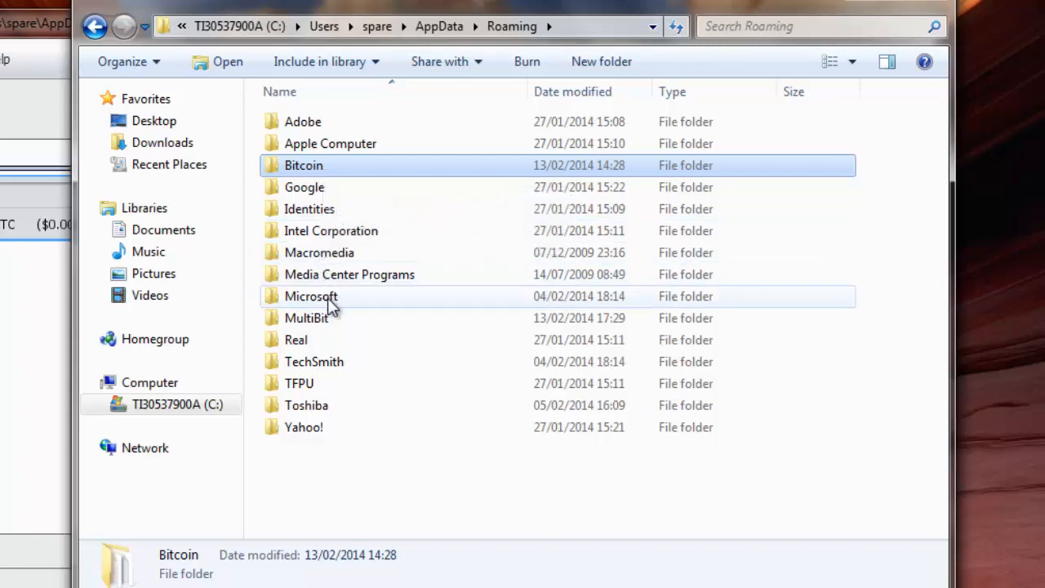
{"action": "left_click", "coordinate": [325, 327]}
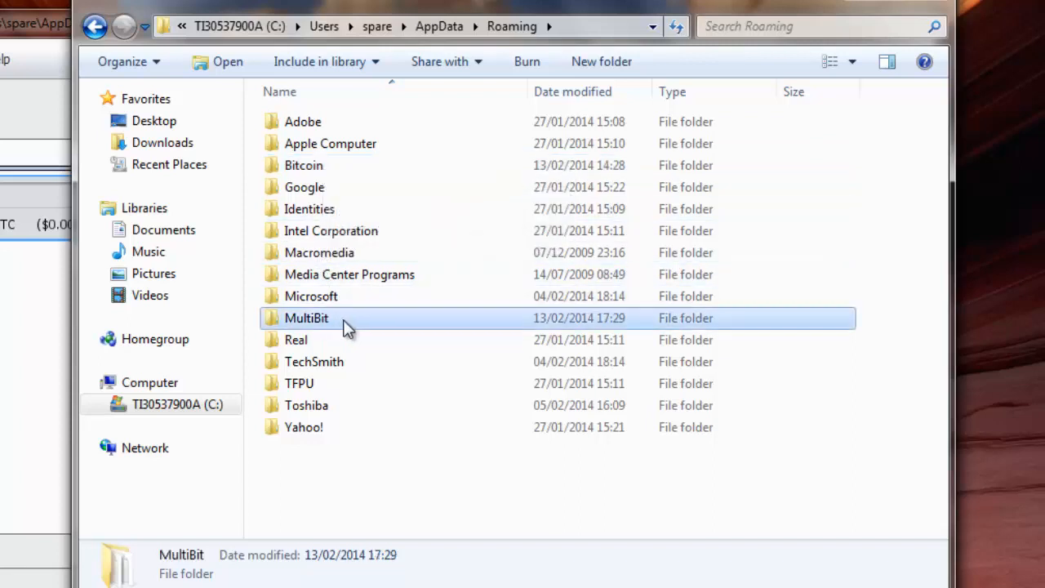
{"action": "mouse_move", "coordinate": [334, 319]}
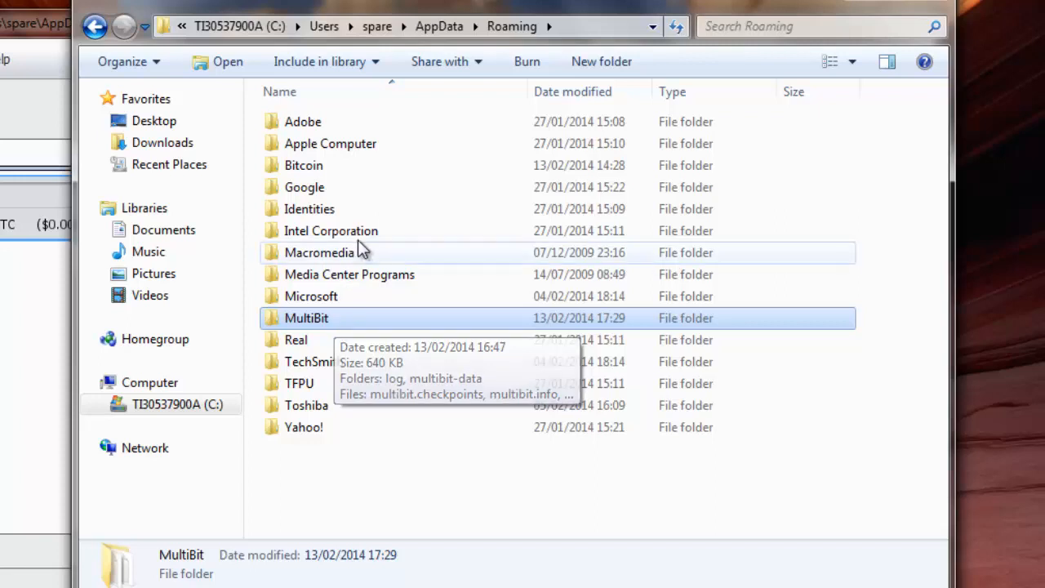
{"action": "left_click", "coordinate": [365, 169]}
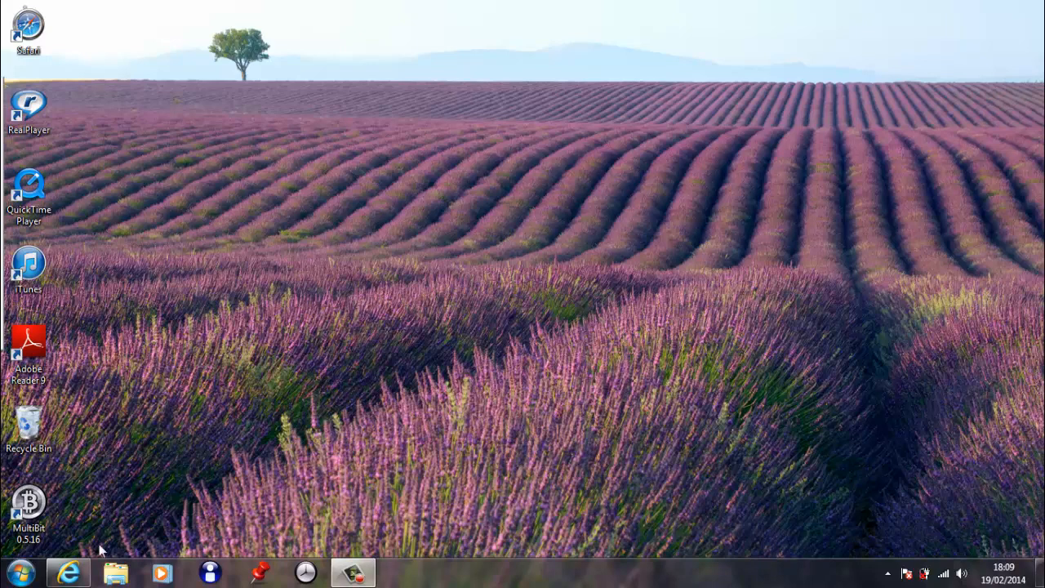
Switch to Internet Explorer, visit the Electrum website from bitcoin.org's wallet list and find the Windows versions on its download page.
{"action": "left_click", "coordinate": [69, 573]}
{"action": "mouse_move", "coordinate": [289, 419]}
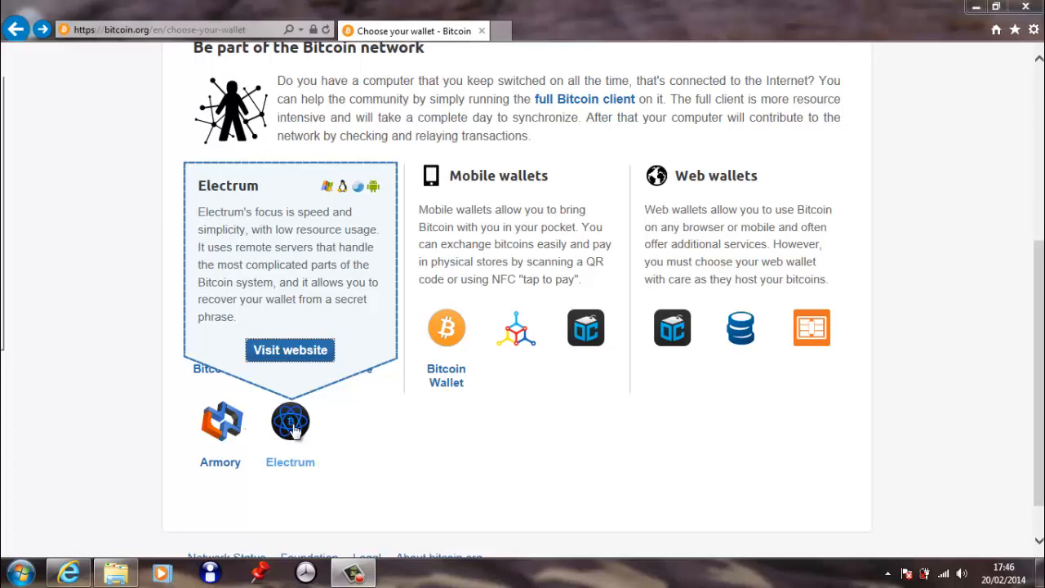
{"action": "left_click", "coordinate": [290, 350]}
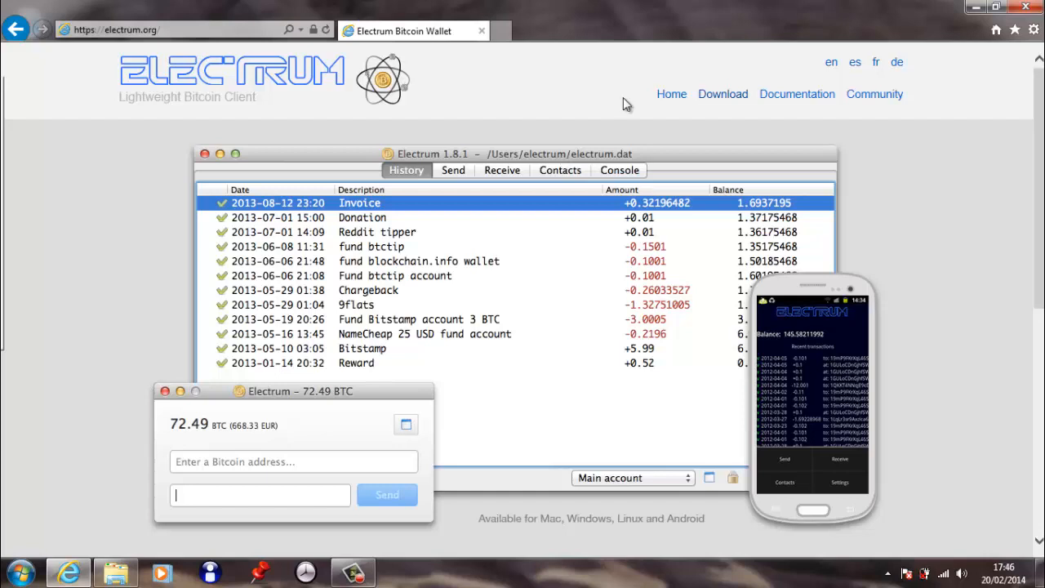
{"action": "left_click", "coordinate": [714, 98]}
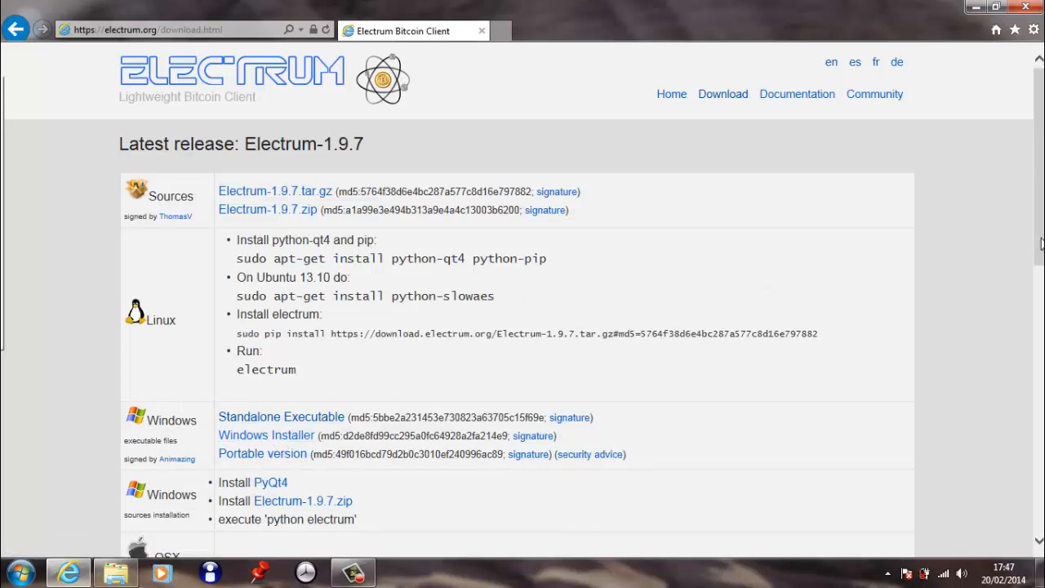
{"action": "left_click_drag", "start_coordinate": [1039, 244], "coordinate": [1041, 329]}
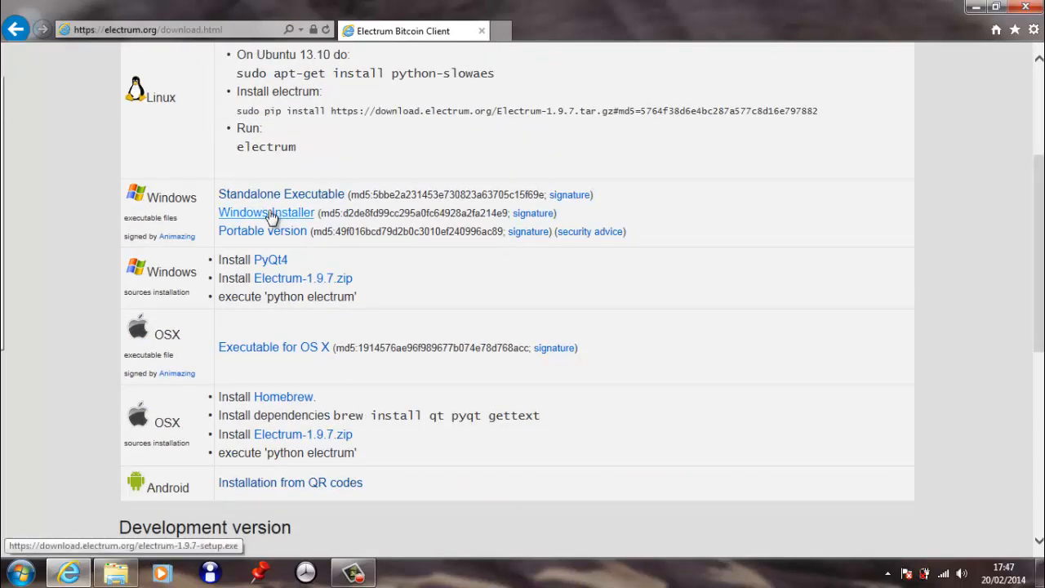
Run electrum-1.9.7 from the Downloads folder, accepting the security warning, and choose to create a new wallet.
{"action": "left_click", "coordinate": [115, 573]}
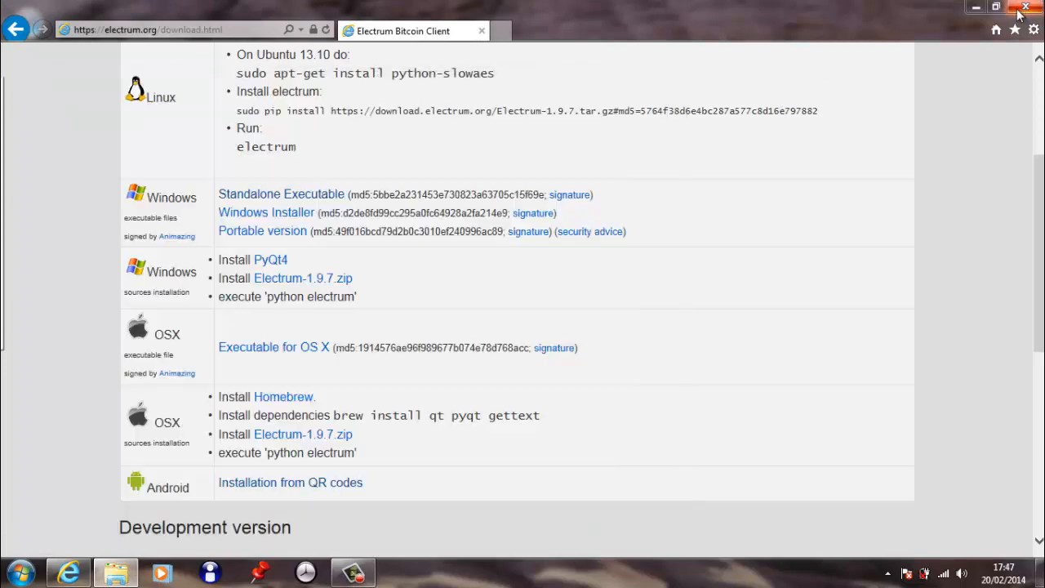
{"action": "left_click", "coordinate": [976, 7]}
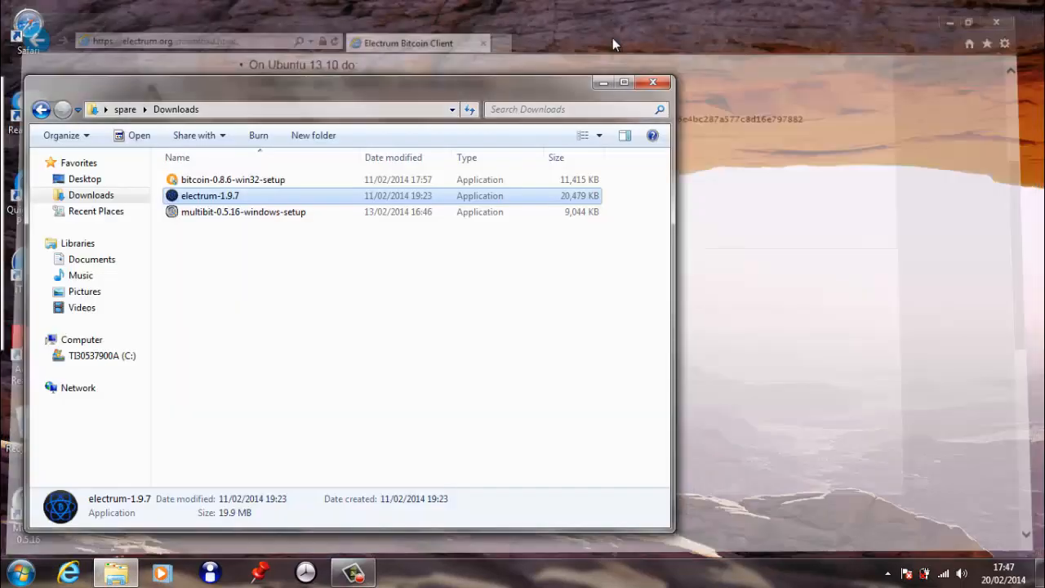
{"action": "double_click", "coordinate": [200, 198]}
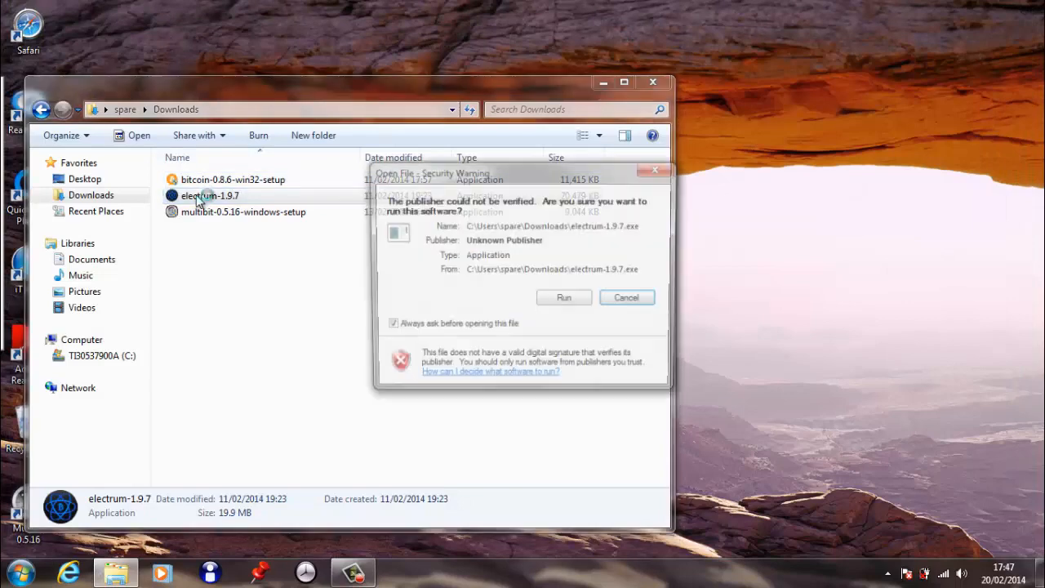
{"action": "left_click", "coordinate": [566, 299]}
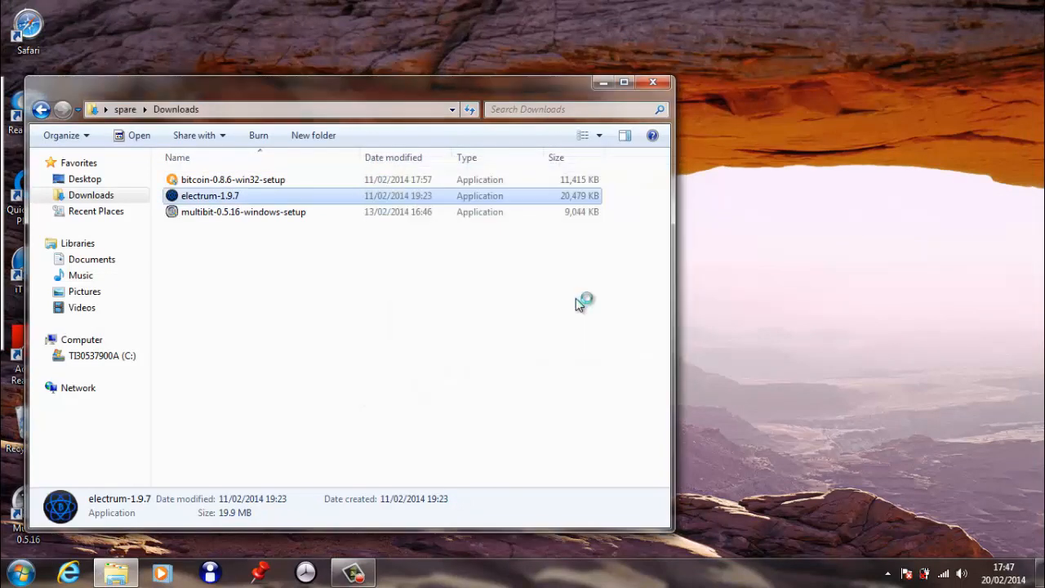
{"action": "left_click", "coordinate": [651, 81]}
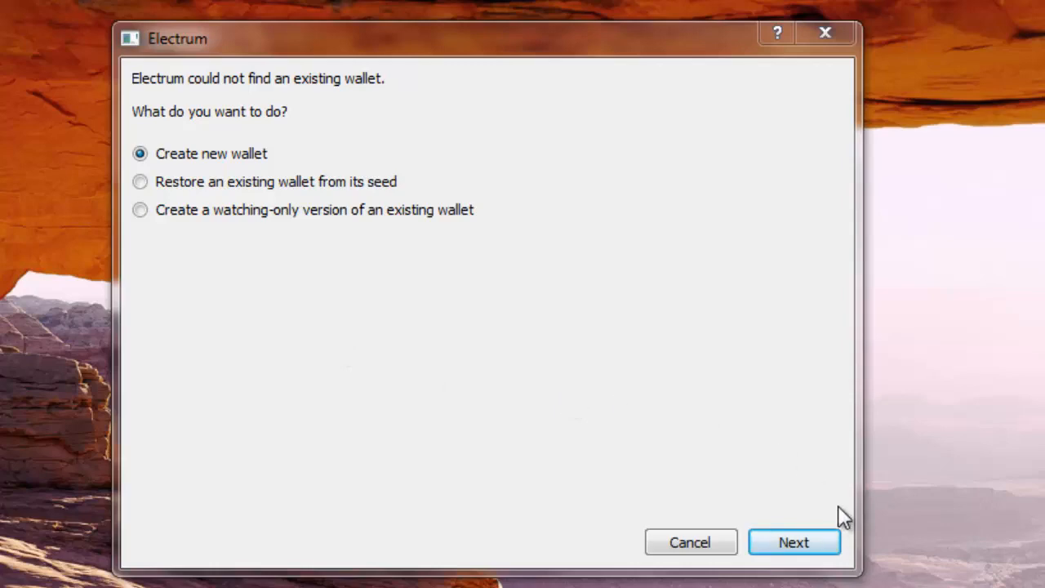
{"action": "left_click", "coordinate": [801, 541]}
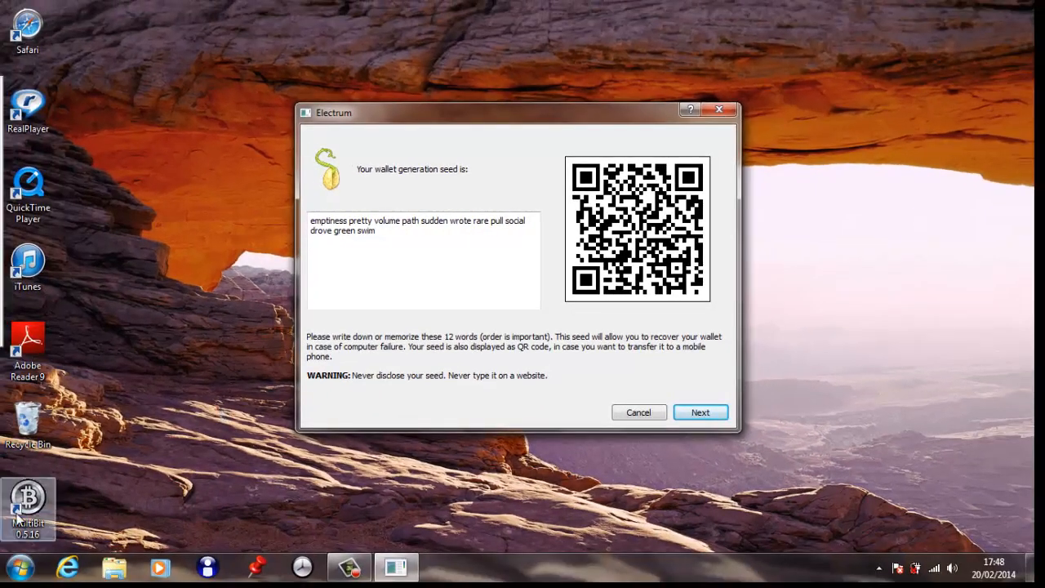
Capture the wallet generation seed window with Snipping Tool, save it to the Desktop as PNG file Seed, and put the snip away.
{"action": "left_click", "coordinate": [21, 567]}
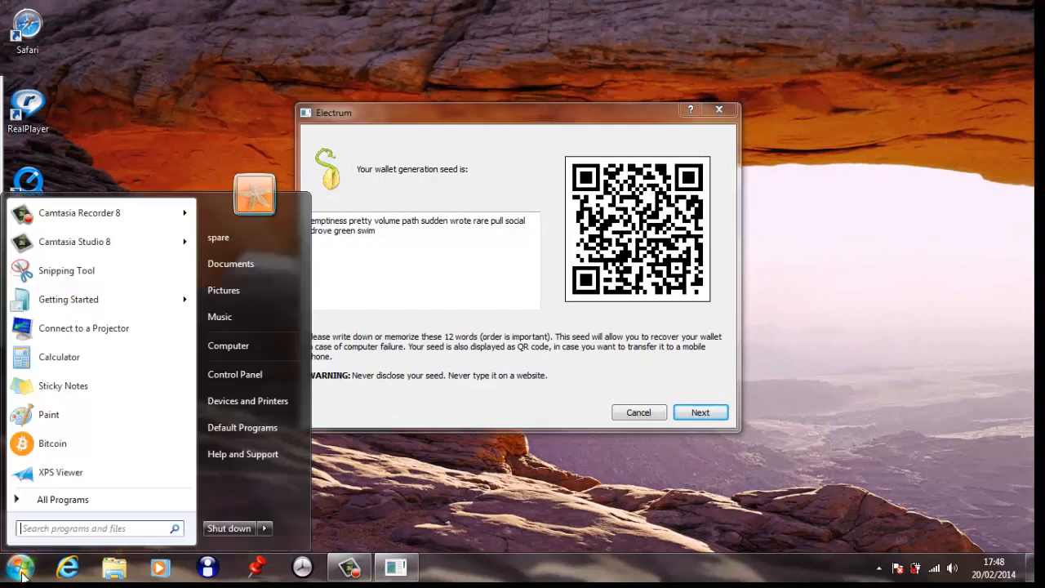
{"action": "left_click", "coordinate": [82, 282]}
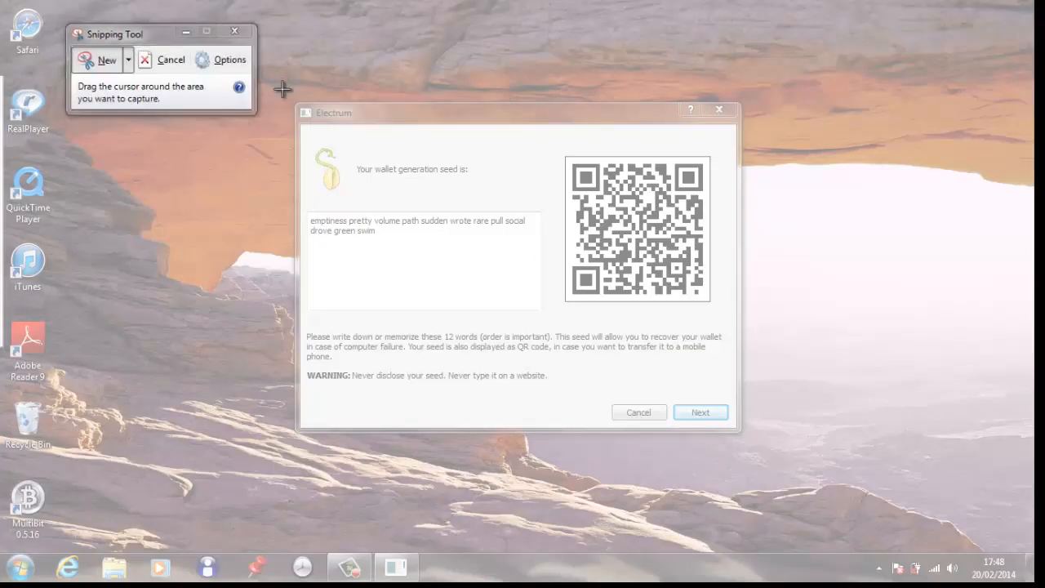
{"action": "left_click_drag", "start_coordinate": [282, 89], "coordinate": [766, 460]}
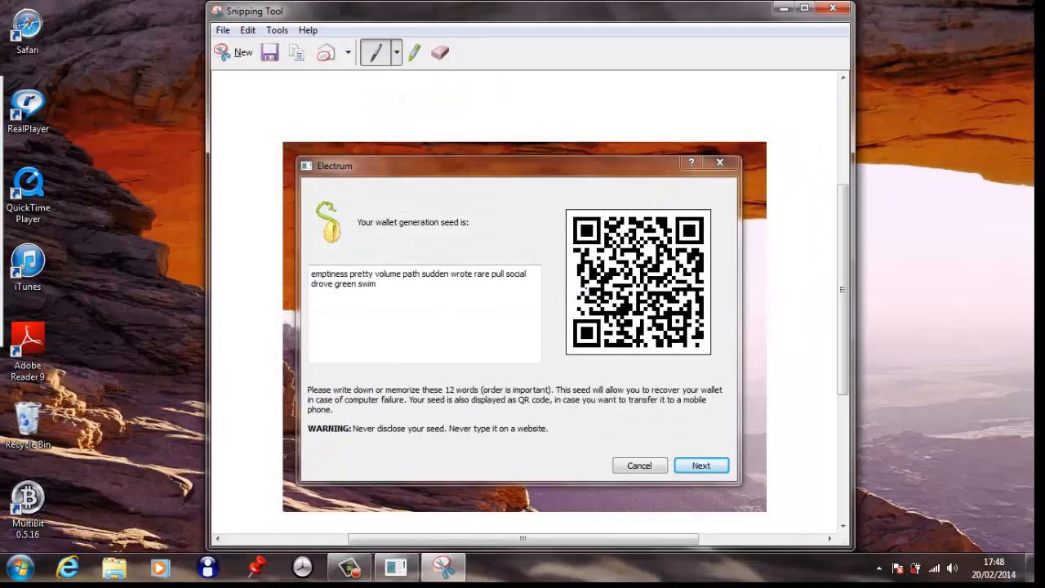
{"action": "left_click", "coordinate": [270, 53]}
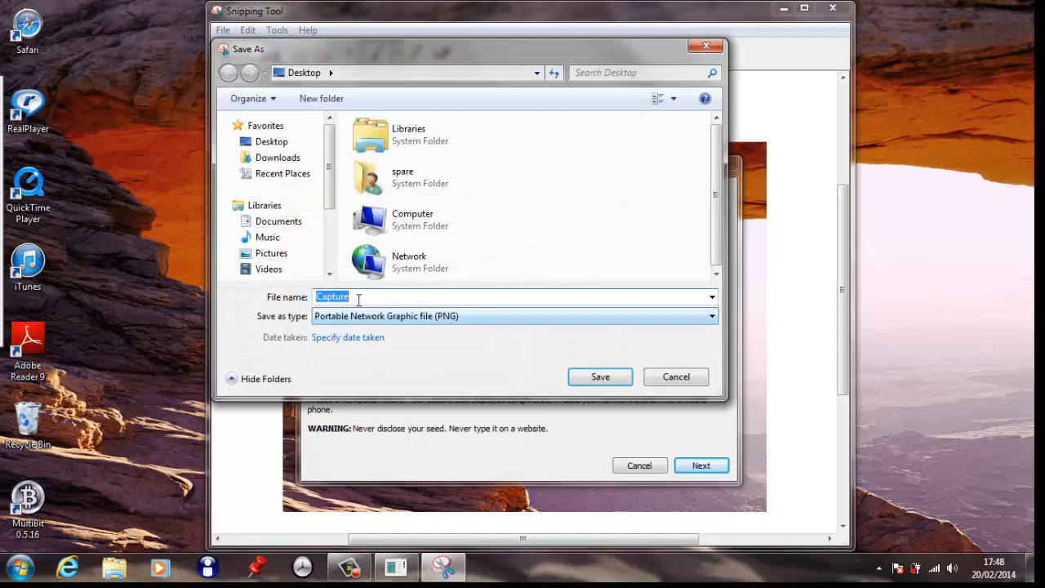
{"action": "type", "text": "Seed"}
{"action": "left_click", "coordinate": [584, 376]}
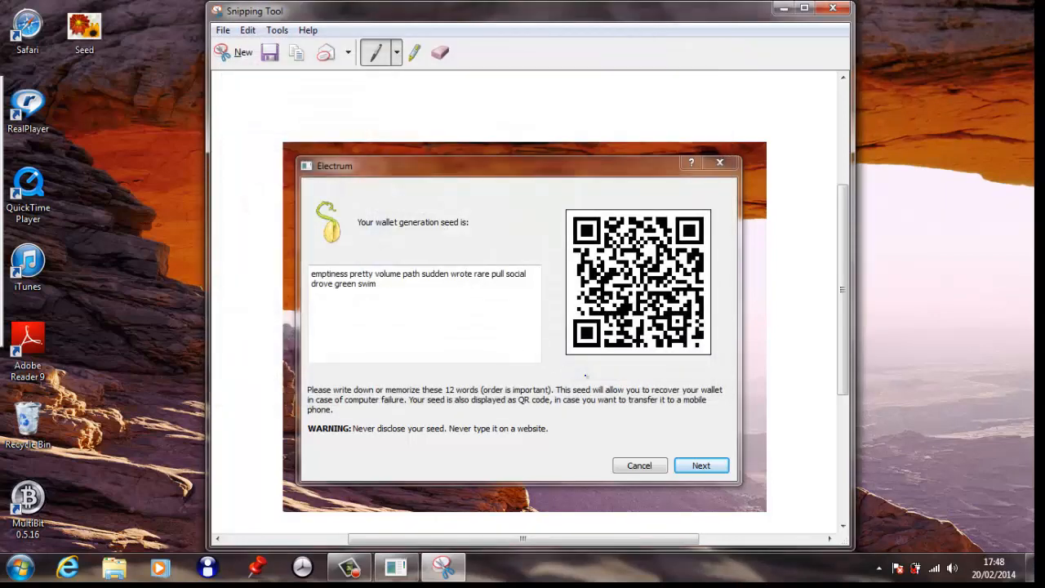
{"action": "left_click", "coordinate": [833, 10]}
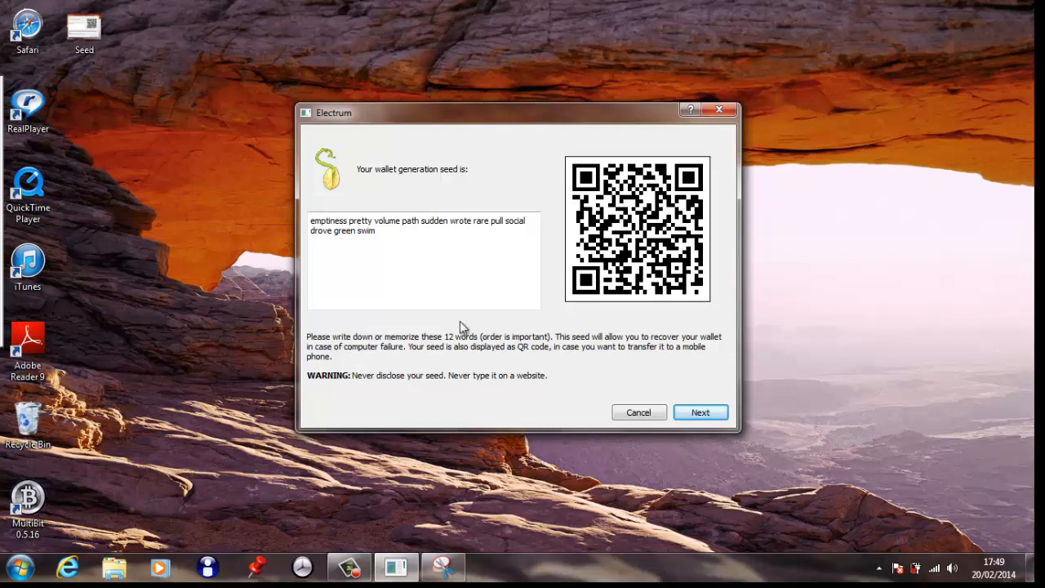
Continue to the seed confirmation page and arrange the Electrum window and the seed snip side by side.
{"action": "left_click", "coordinate": [702, 409]}
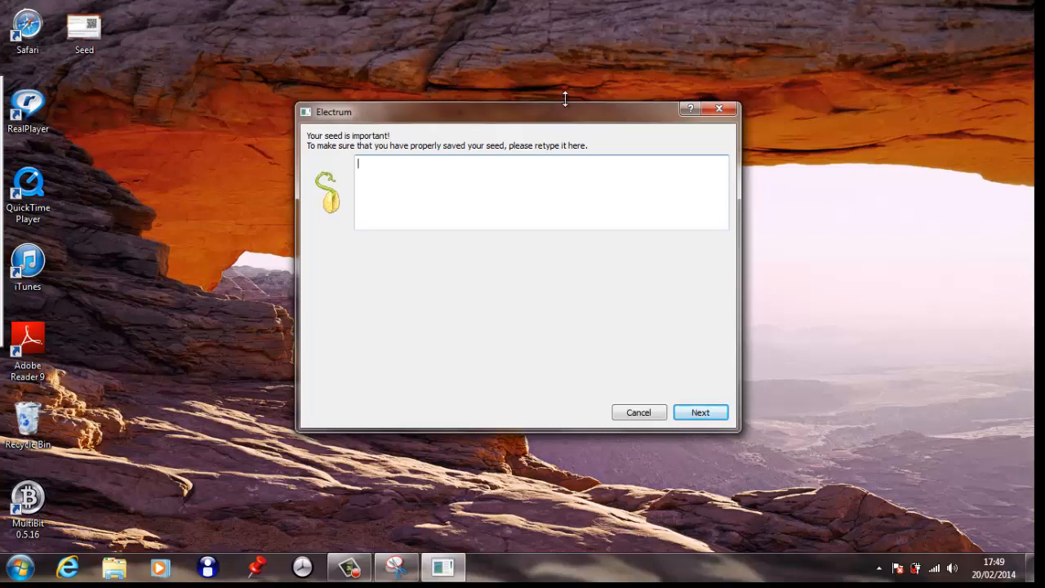
{"action": "left_click_drag", "start_coordinate": [525, 117], "coordinate": [1035, 39]}
{"action": "left_click_drag", "start_coordinate": [930, 11], "coordinate": [606, 89]}
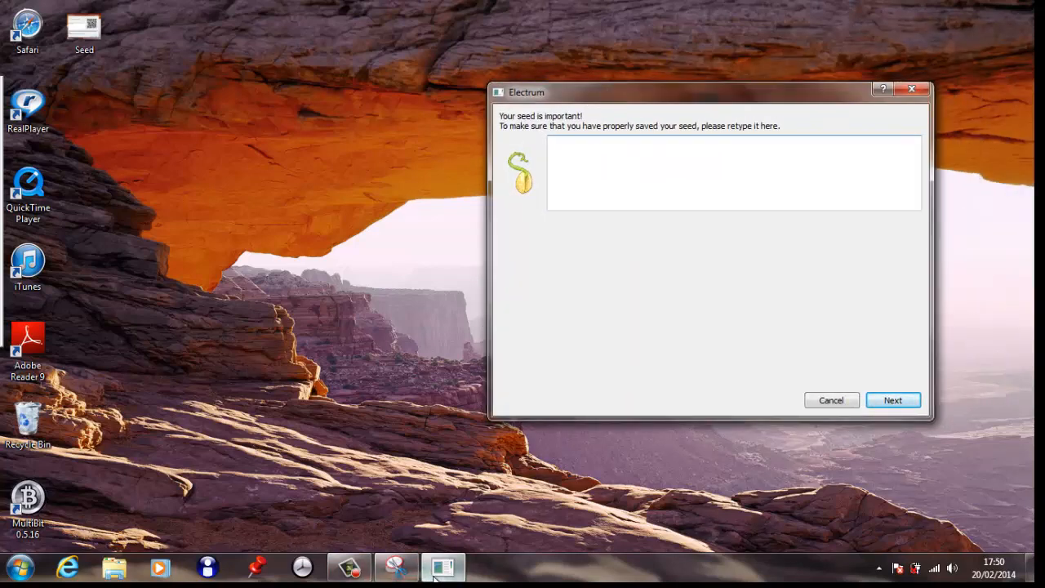
{"action": "left_click", "coordinate": [398, 568]}
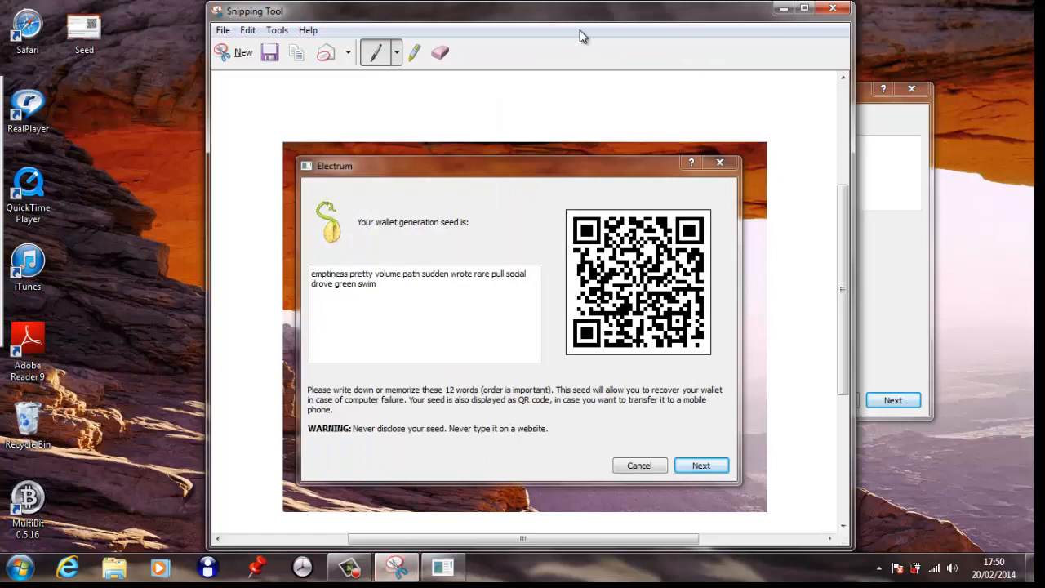
{"action": "left_click_drag", "start_coordinate": [449, 7], "coordinate": [0, 37]}
{"action": "left_click", "coordinate": [614, 96]}
{"action": "left_click_drag", "start_coordinate": [613, 96], "coordinate": [683, 98]}
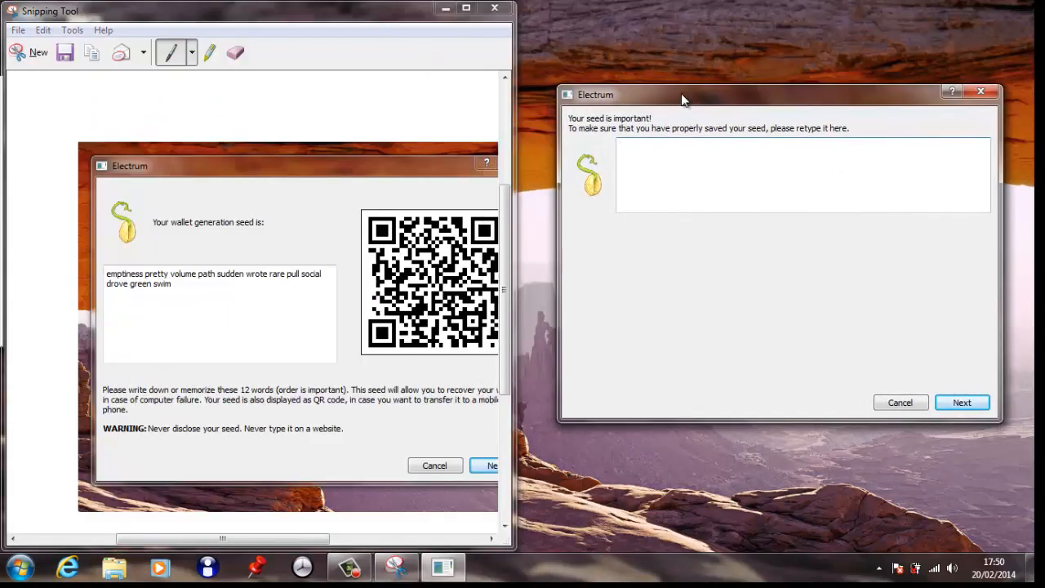
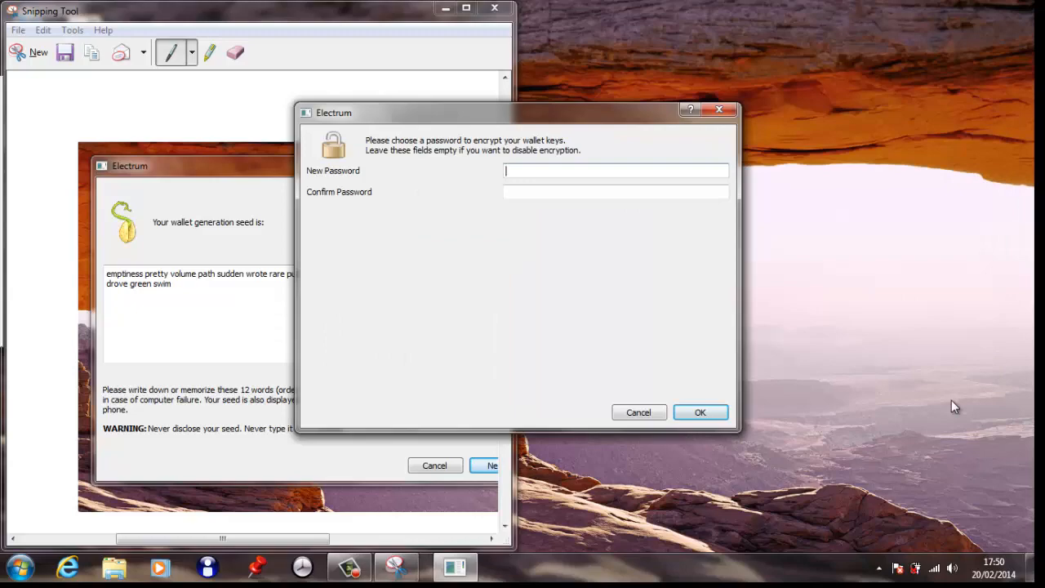
Enter the wallet generation seed to confirm it was saved, continue to the password page and close the seed snip.
{"action": "left_click", "coordinate": [490, 14]}
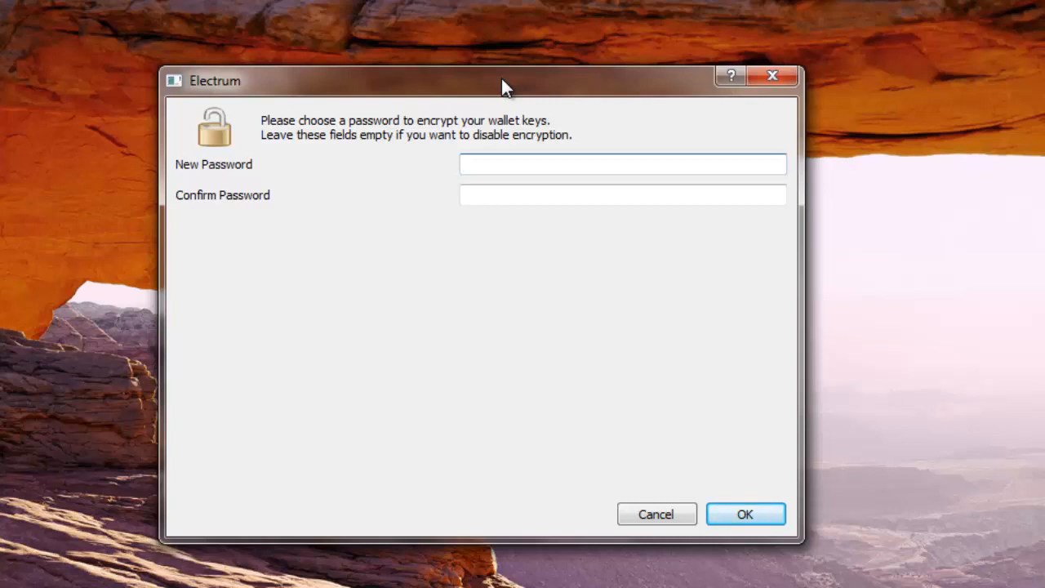
Encrypt the wallet keys by entering and confirming a new wallet password, and accept Auto connect as the server connection.
{"action": "type", "text": "•••••••••••"}
{"action": "key", "text": "Tab"}
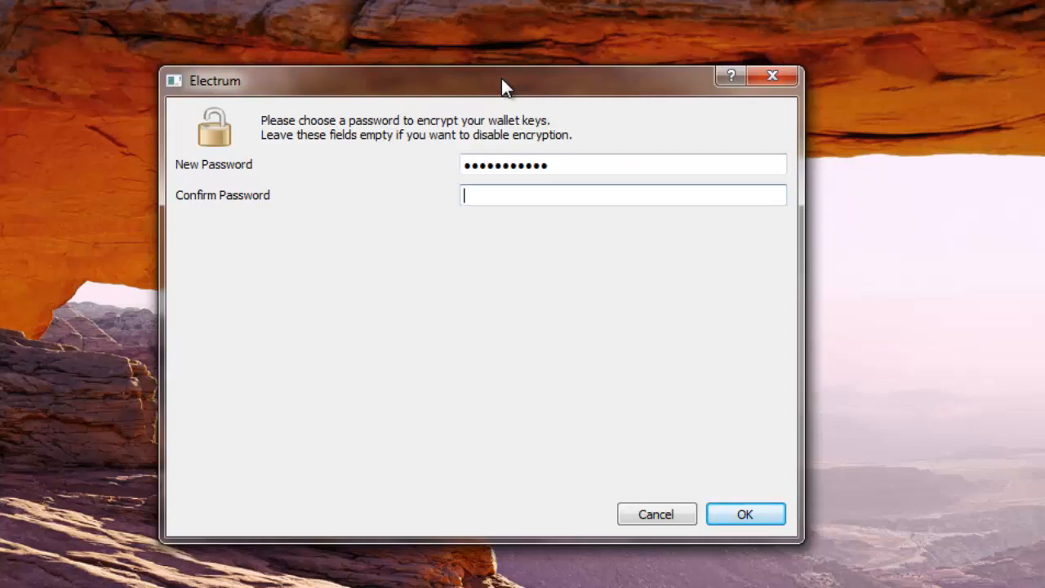
{"action": "type", "text": "•••••••••••"}
{"action": "left_click", "coordinate": [760, 509]}
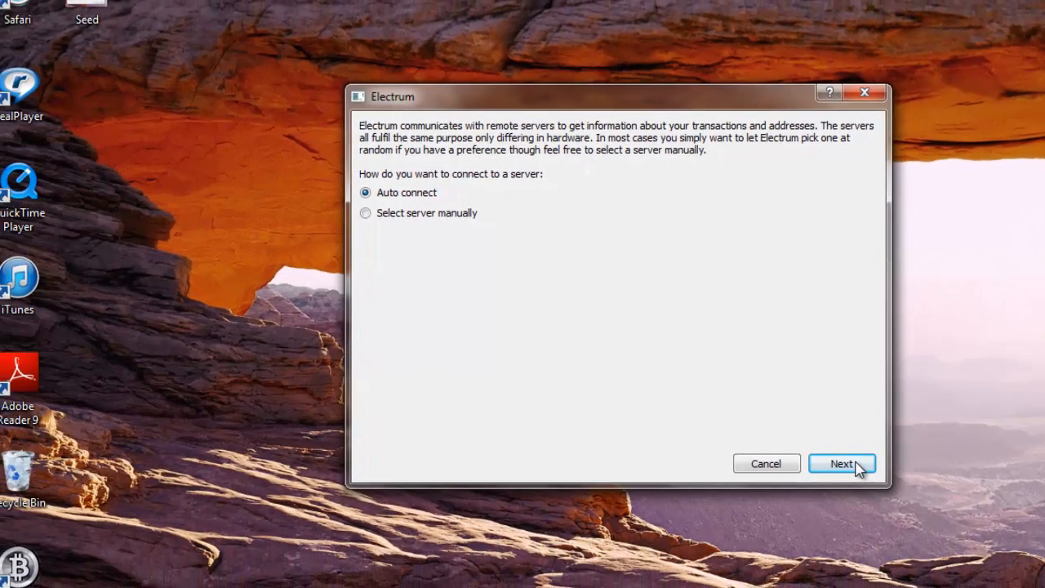
{"action": "left_click", "coordinate": [842, 464]}
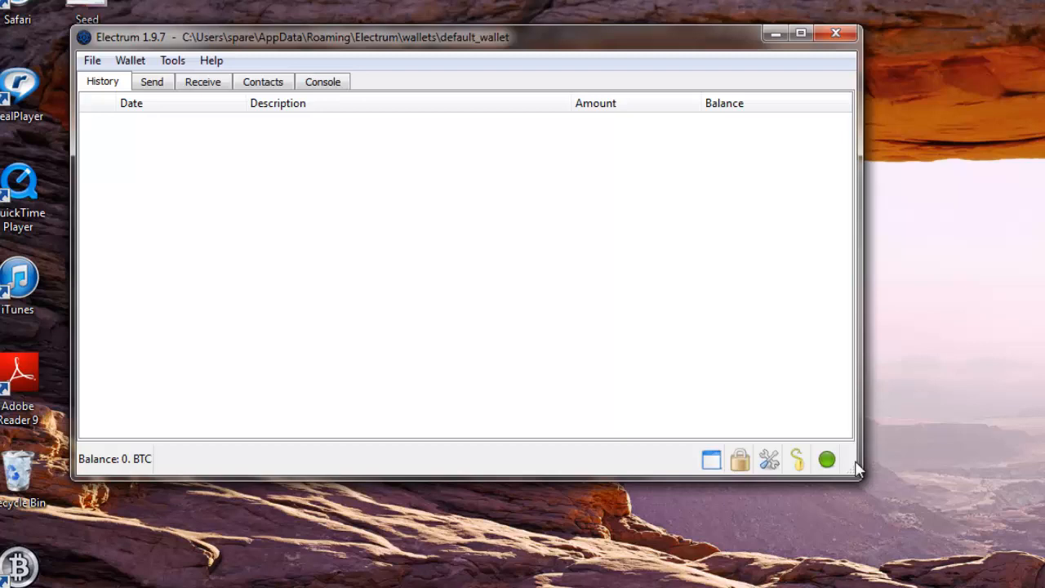
Look at the form for sending bitcoins and the list of receiving addresses.
{"action": "left_click", "coordinate": [153, 84]}
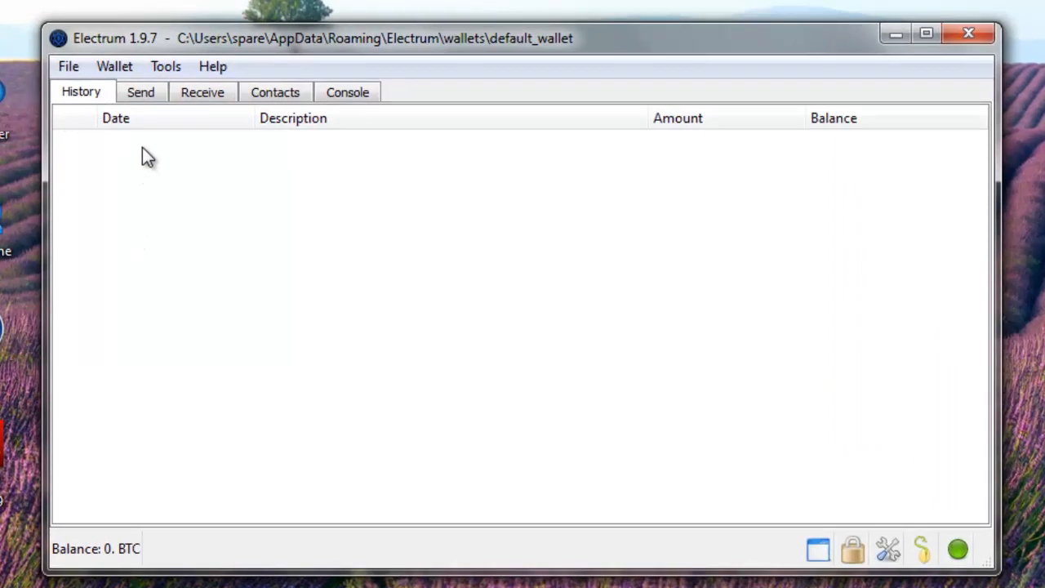
{"action": "left_click", "coordinate": [144, 94]}
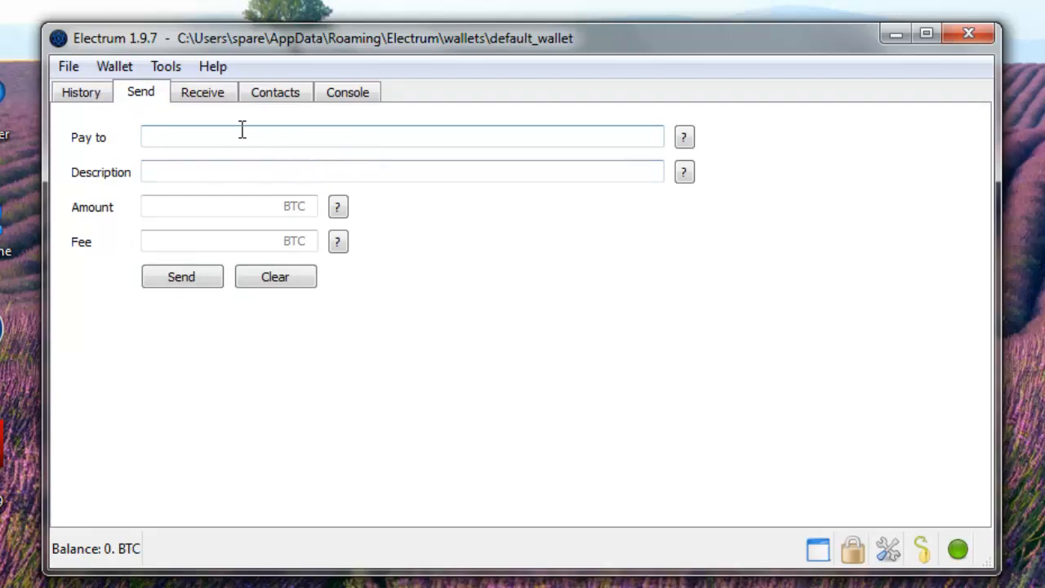
{"action": "left_click", "coordinate": [203, 92]}
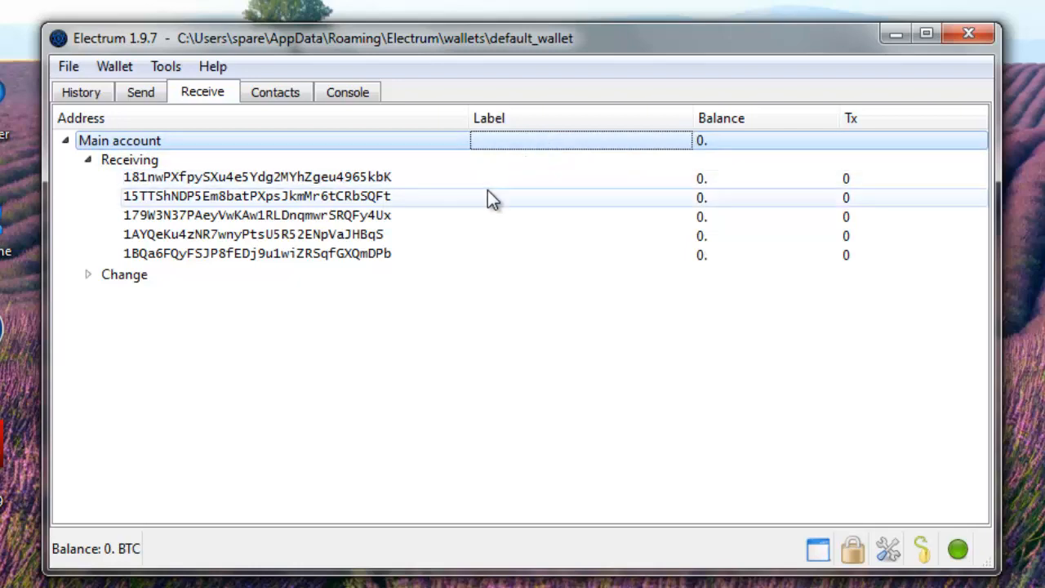
Label the first receiving address of the main account as the owner's main wallet, using the owner's first name.
{"action": "left_click", "coordinate": [508, 179]}
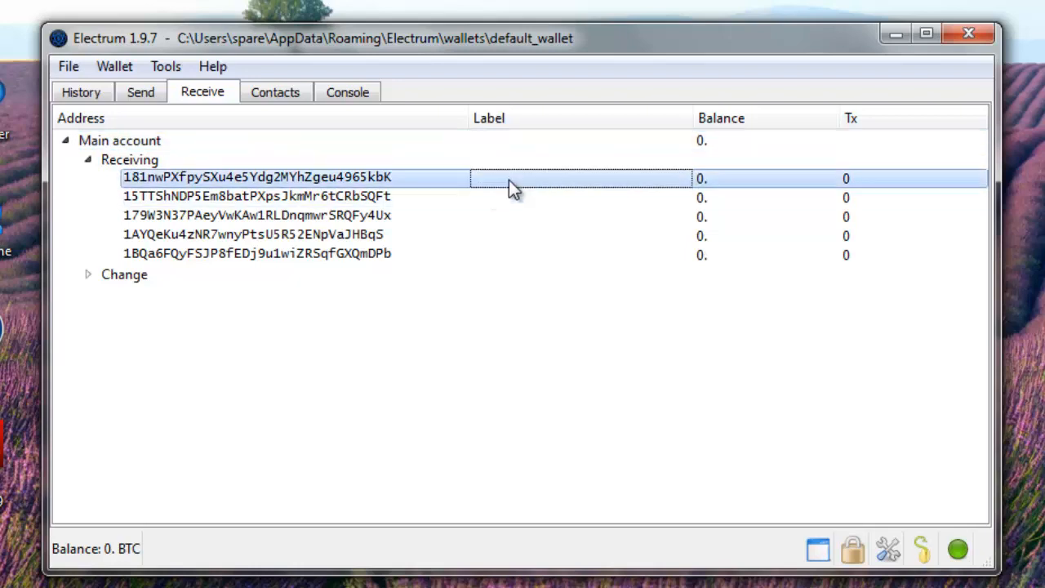
{"action": "double_click", "coordinate": [508, 180]}
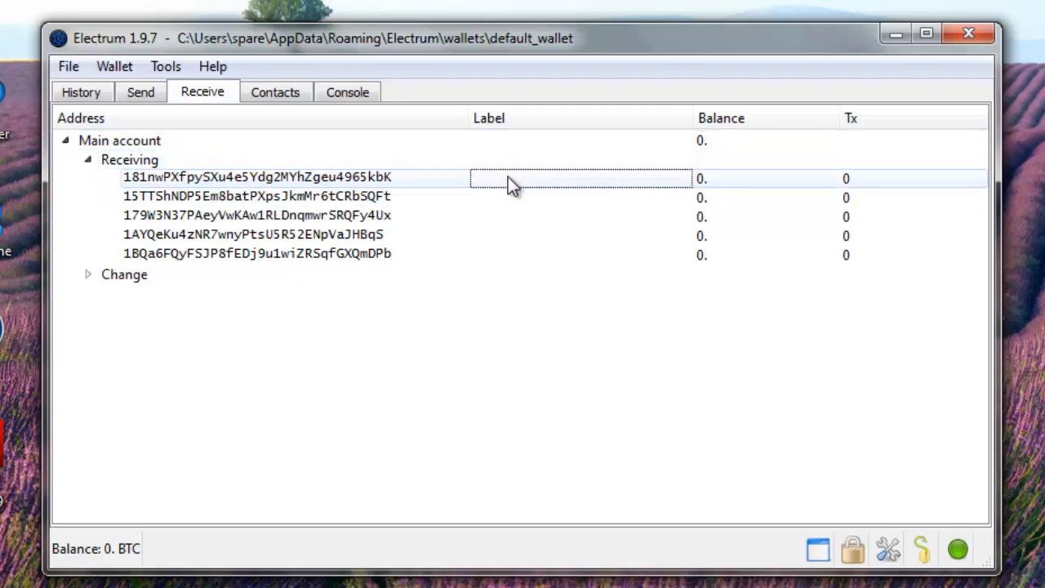
{"action": "double_click", "coordinate": [508, 177]}
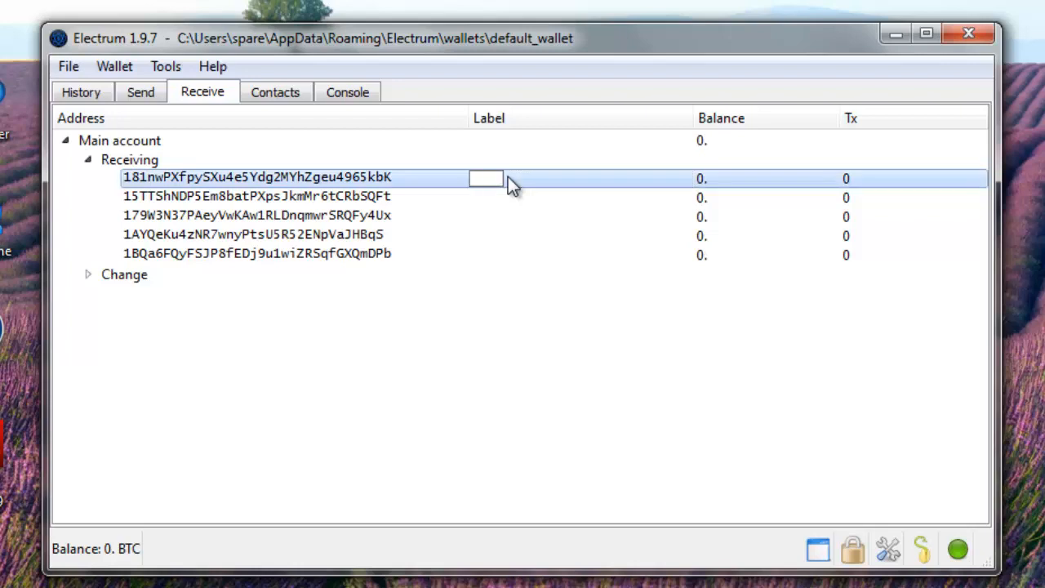
{"action": "type", "text": "Gareth's Ma"}
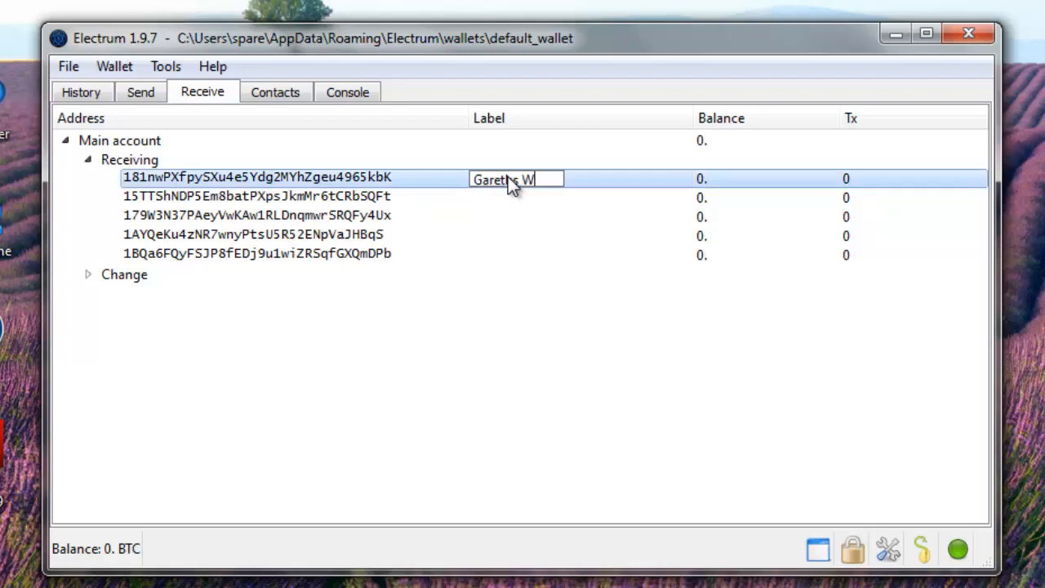
{"action": "type", "text": "in wallet"}
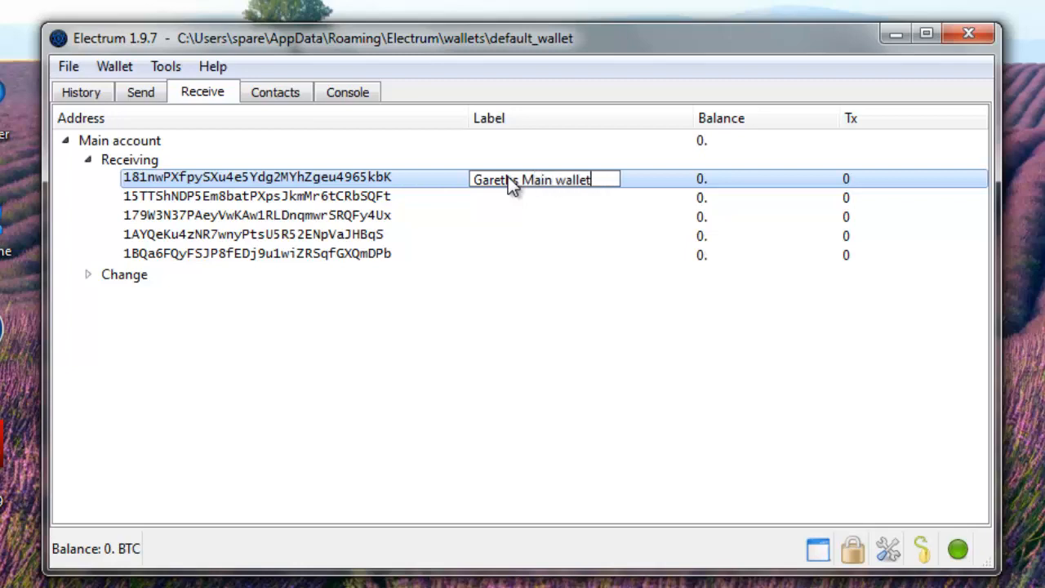
{"action": "key", "text": "Return"}
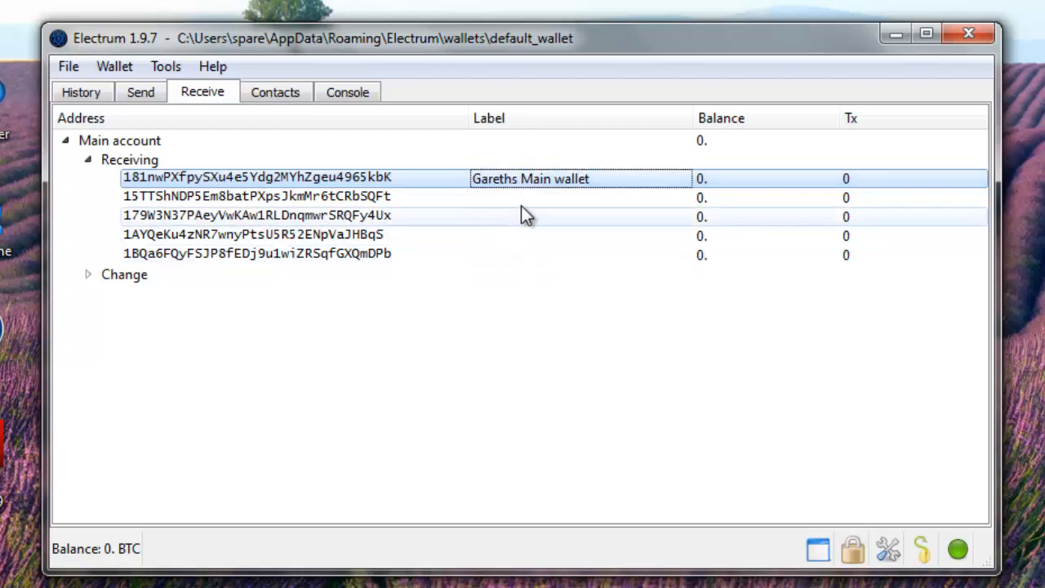
{"action": "double_click", "coordinate": [523, 203]}
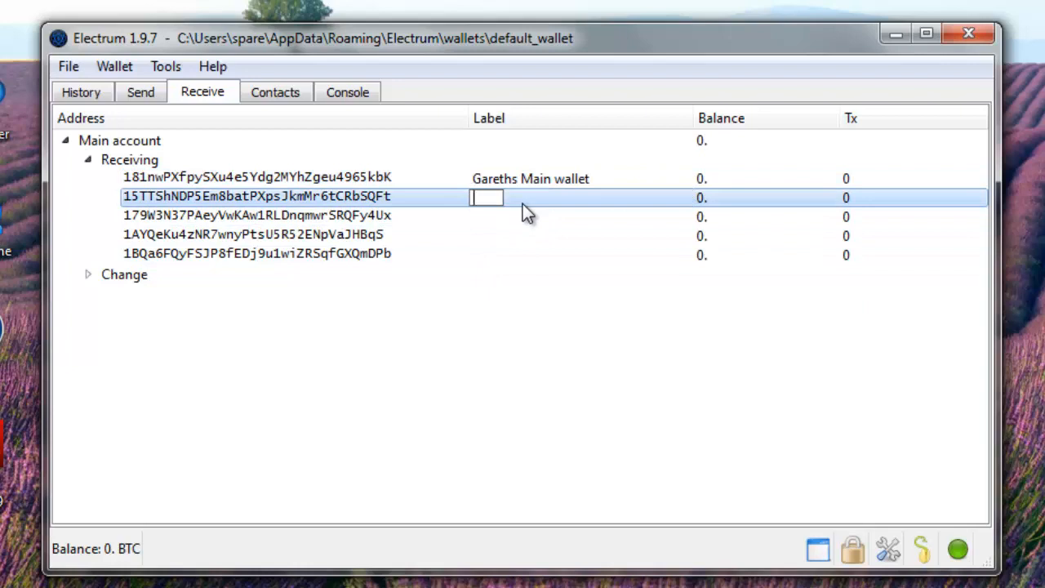
View the contacts list, then switch the wallet to Lite Mode and back to the full view.
{"action": "left_click", "coordinate": [269, 92]}
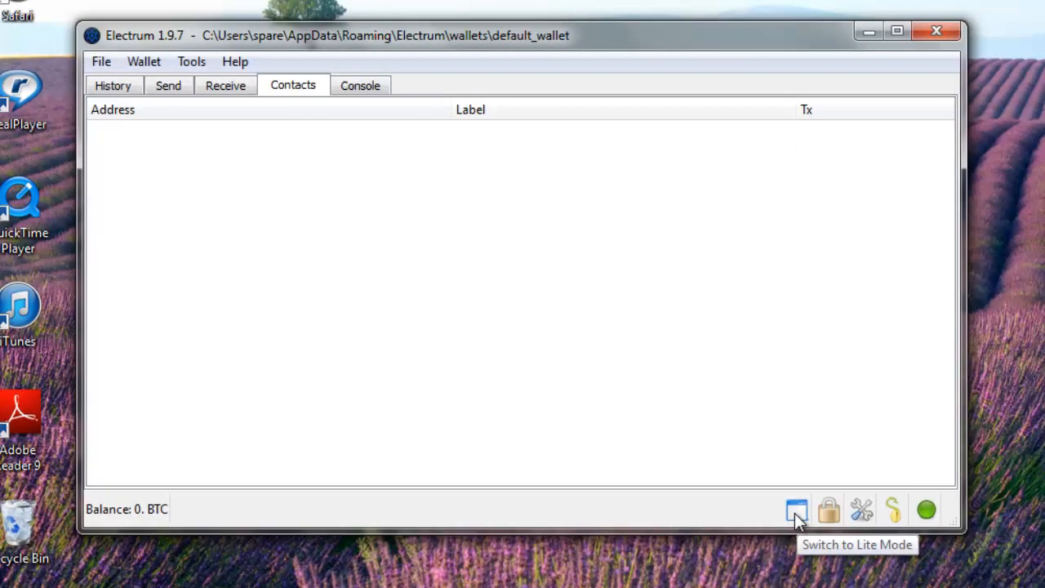
{"action": "left_click", "coordinate": [796, 511]}
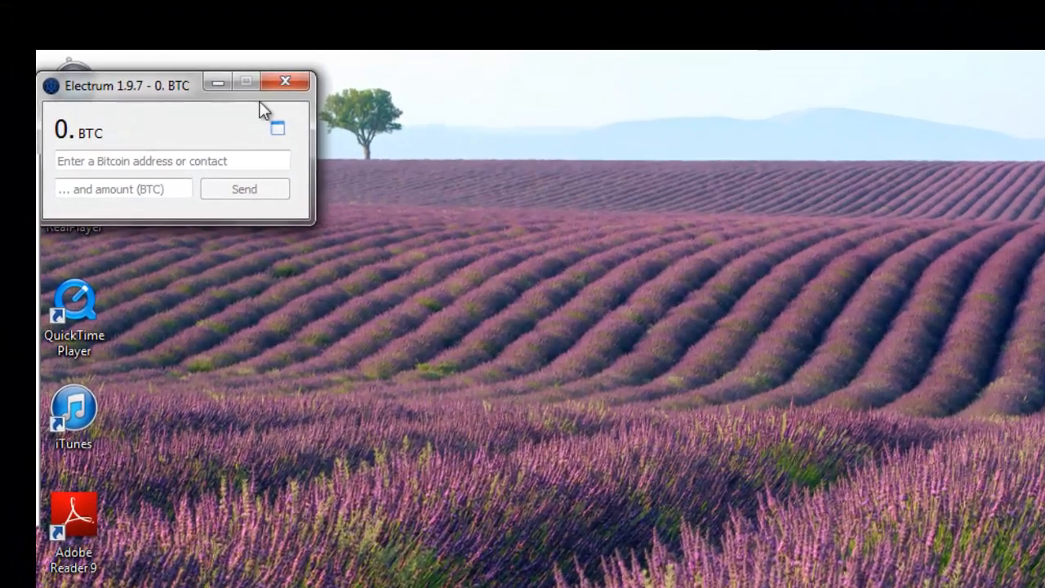
{"action": "left_click_drag", "start_coordinate": [163, 100], "coordinate": [611, 188]}
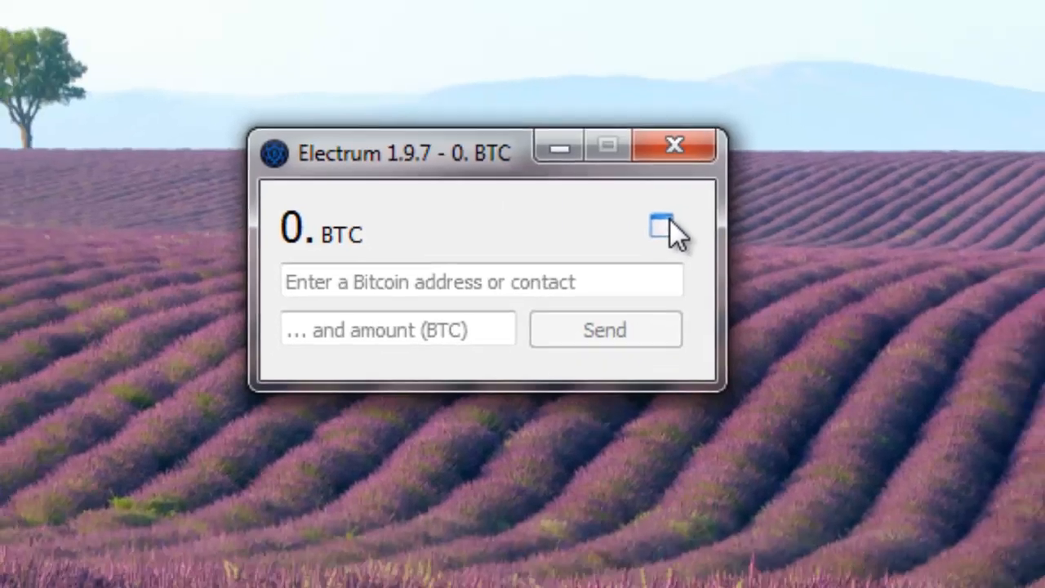
{"action": "left_click", "coordinate": [668, 222]}
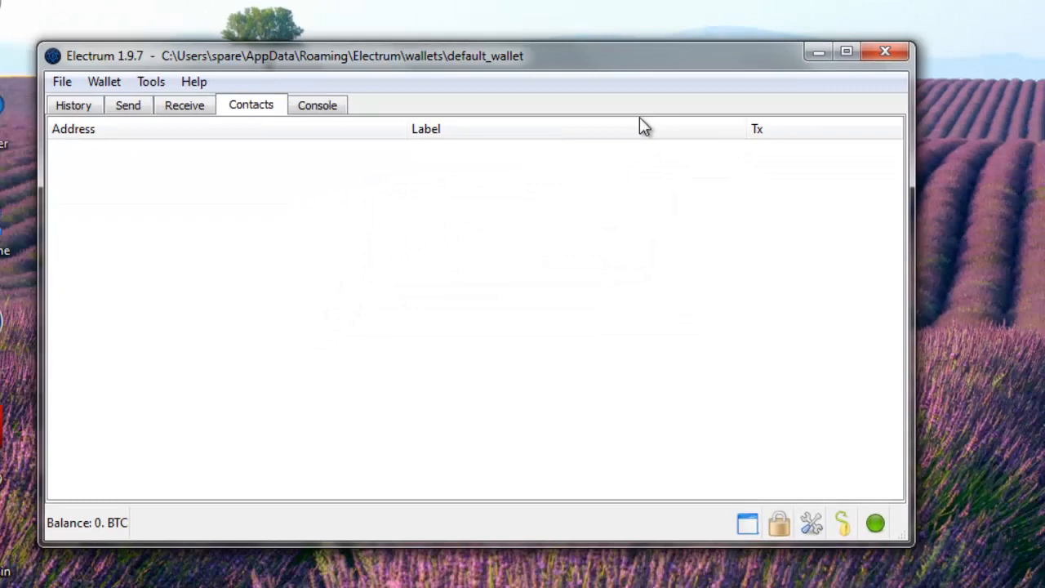
Examine the wallet's password change dialog and the Electrum Settings, cancelling both without changes.
{"action": "left_click", "coordinate": [778, 525]}
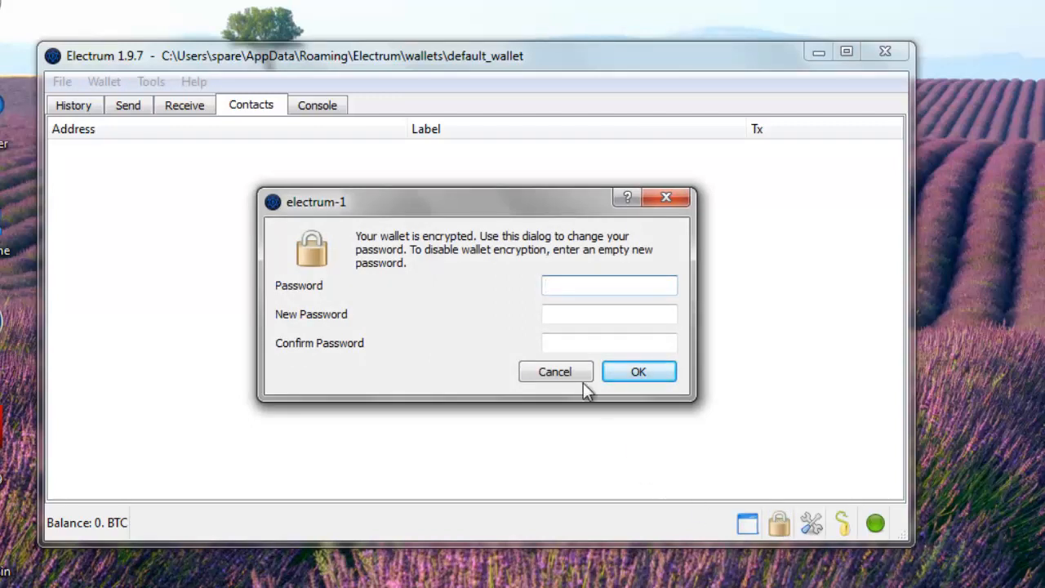
{"action": "left_click", "coordinate": [558, 366]}
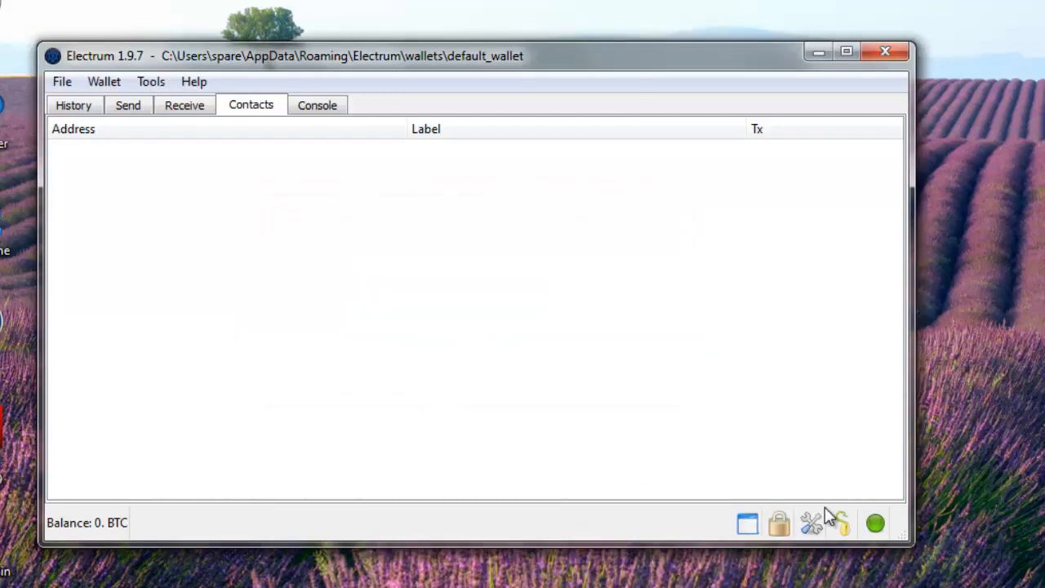
{"action": "left_click", "coordinate": [811, 526]}
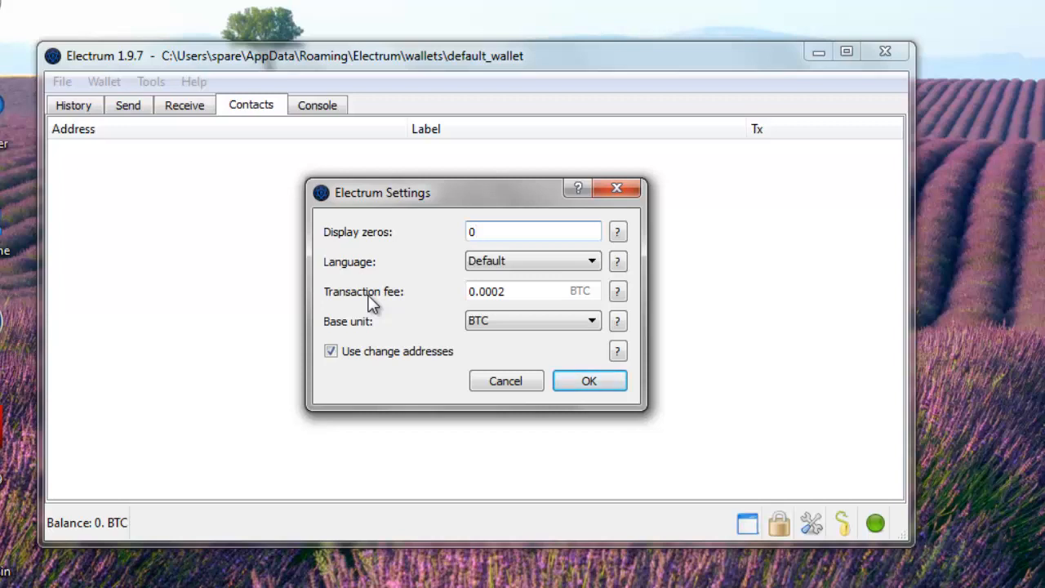
{"action": "left_click", "coordinate": [515, 383]}
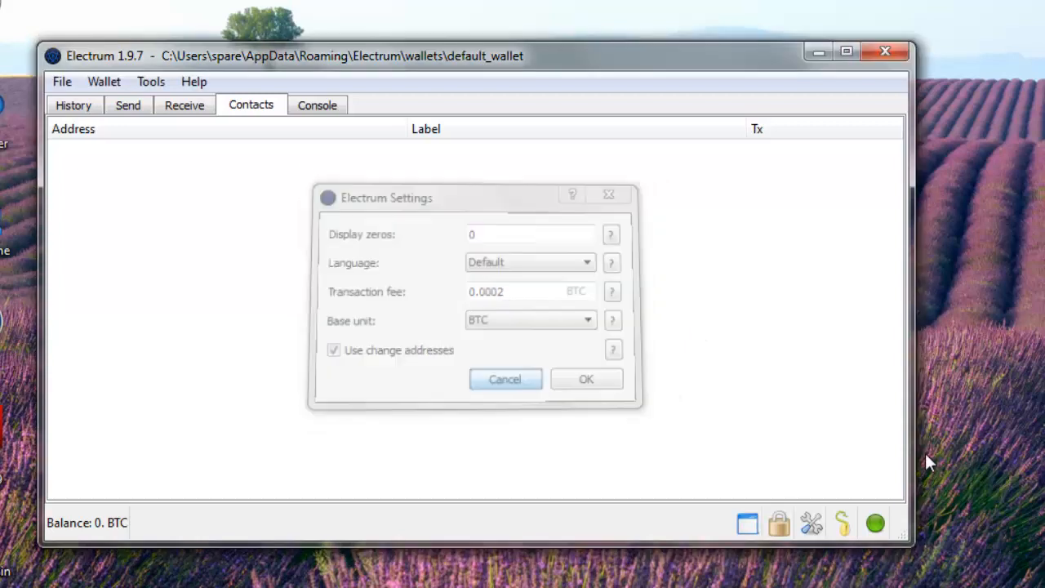
Display the wallet generation seed again by entering the wallet password.
{"action": "left_click", "coordinate": [843, 527]}
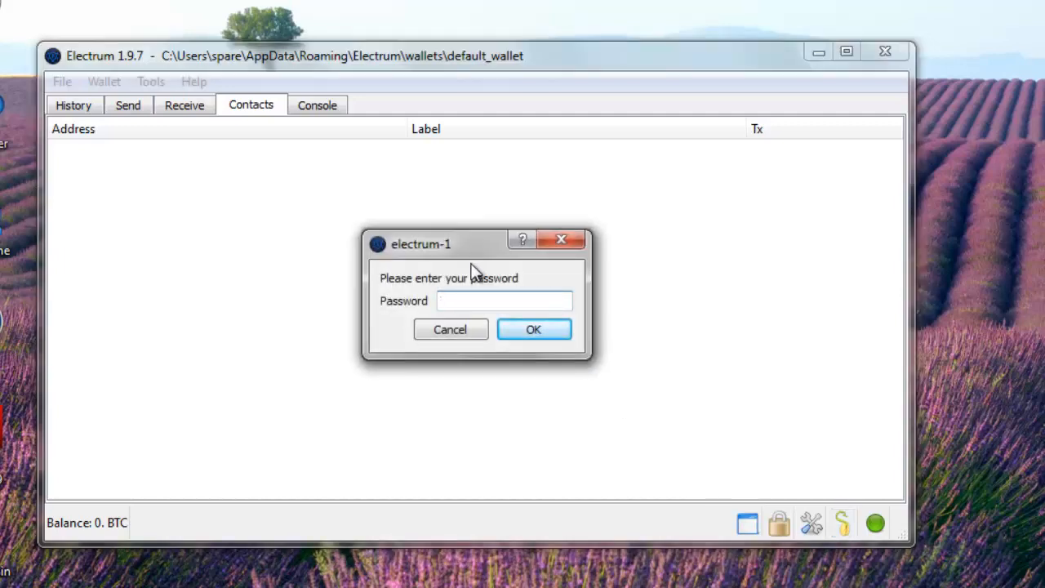
{"action": "type", "text": "••••••••••"}
{"action": "left_click", "coordinate": [527, 335]}
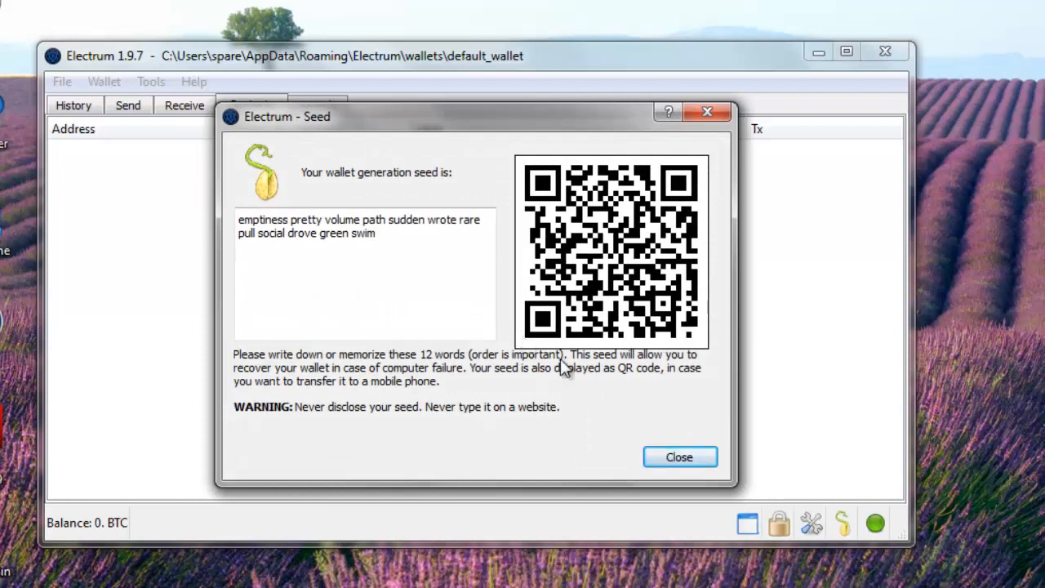
Close the seed display and browse to the C:\Users\spare\AppData\Roaming\Bitcoin folder in Windows Explorer.
{"action": "left_click", "coordinate": [671, 462]}
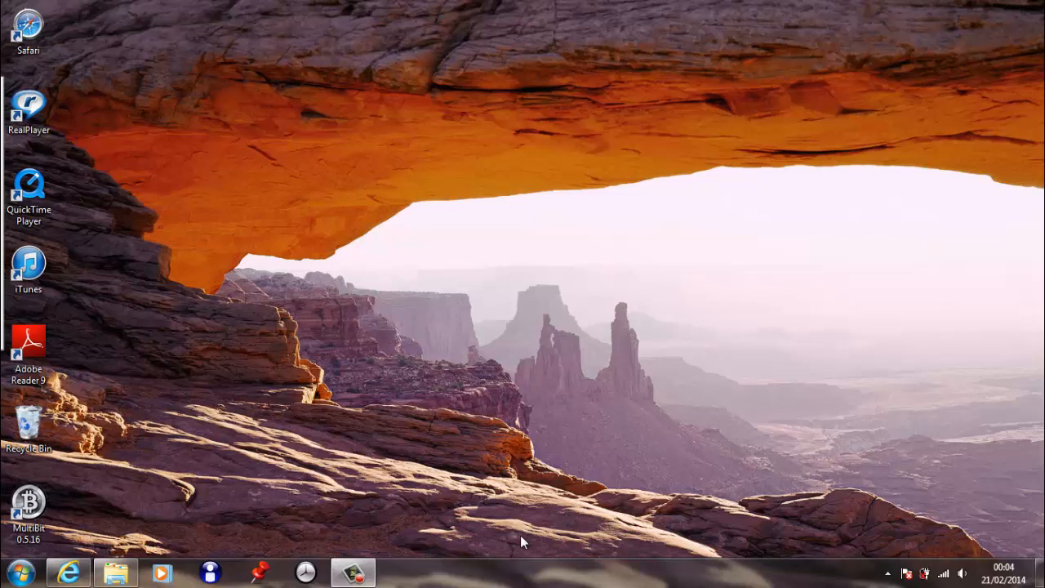
{"action": "left_click", "coordinate": [122, 570]}
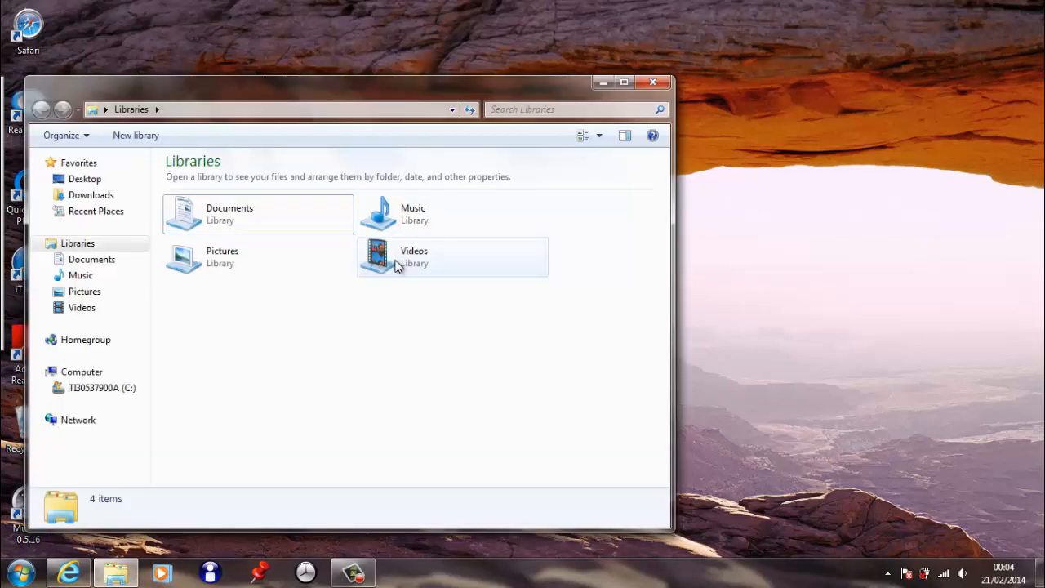
{"action": "left_click", "coordinate": [201, 109]}
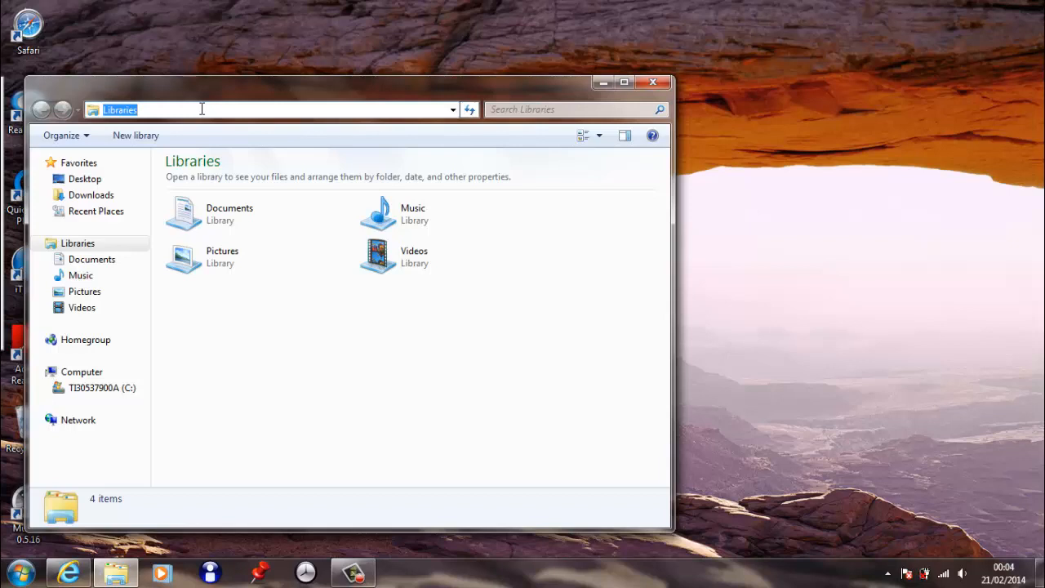
{"action": "type", "text": "C:\\us"}
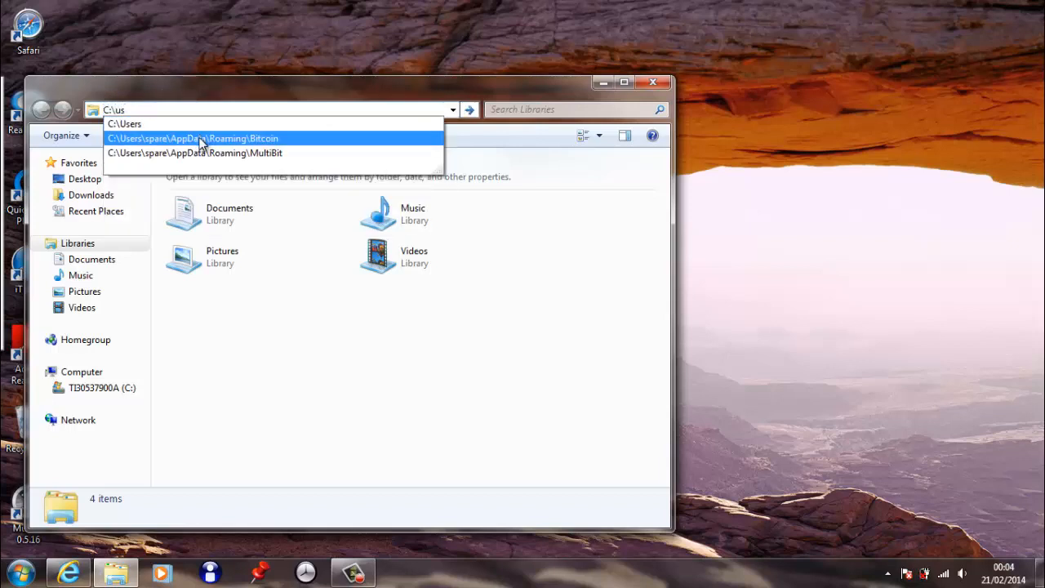
{"action": "left_click", "coordinate": [203, 140]}
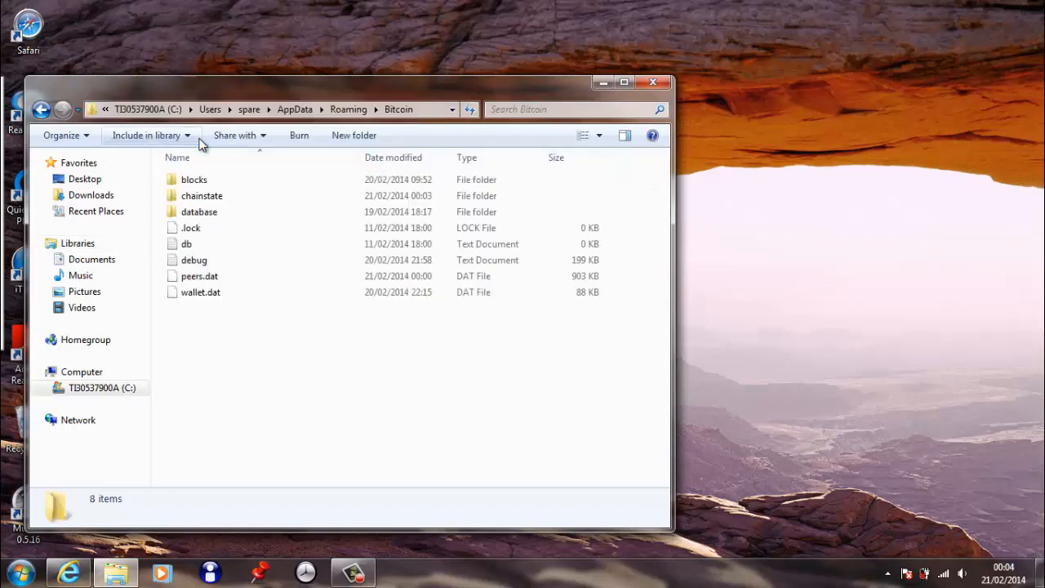
Check the total size of the Bitcoin data folder in its properties, closing them without changes.
{"action": "right_click", "coordinate": [218, 183]}
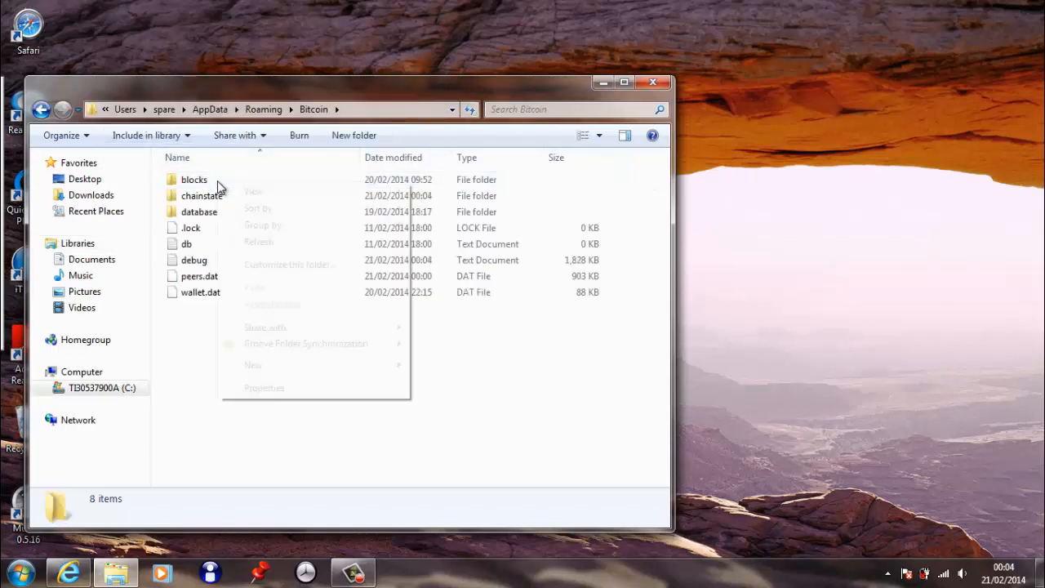
{"action": "left_click", "coordinate": [309, 390]}
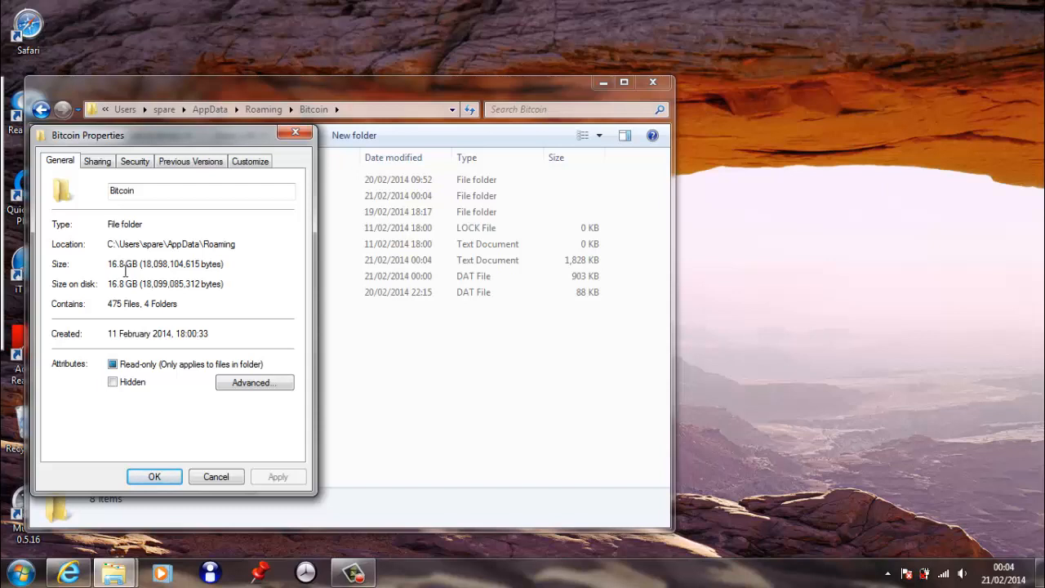
{"action": "left_click", "coordinate": [219, 476]}
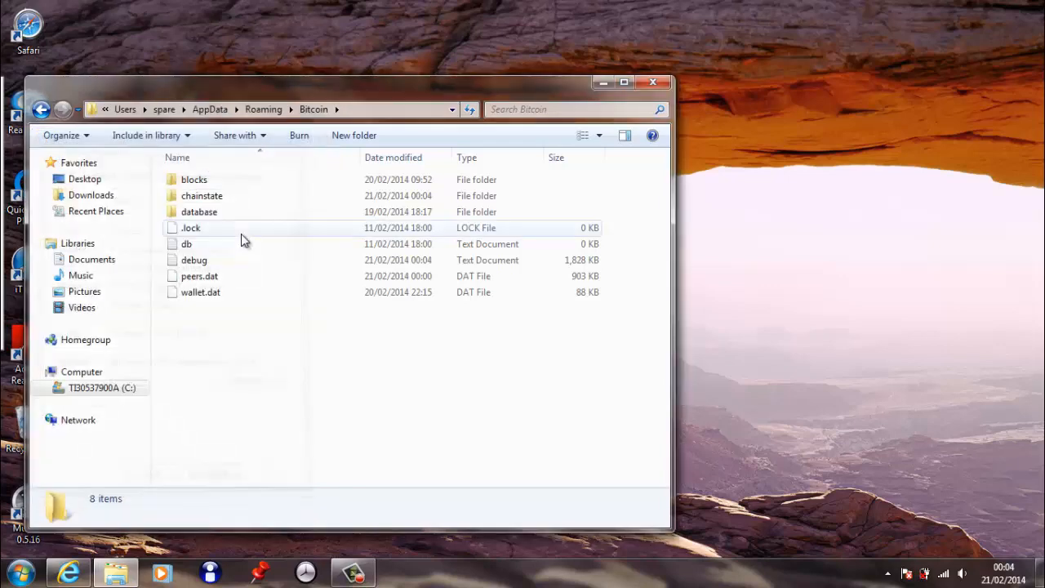
Look through the block data files in the blocks folder and close the folder window.
{"action": "left_click", "coordinate": [209, 196]}
{"action": "double_click", "coordinate": [205, 179]}
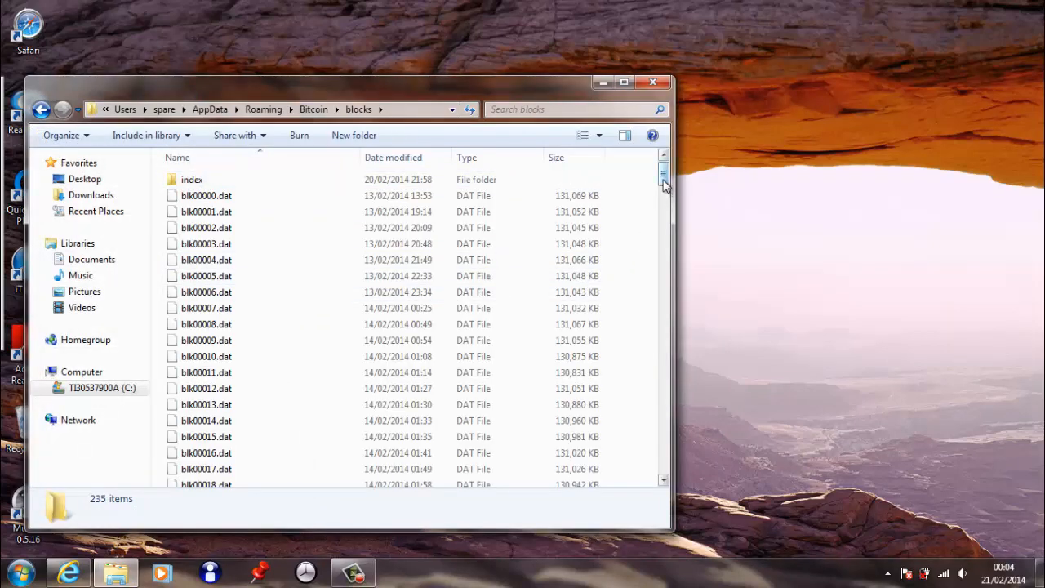
{"action": "left_click_drag", "start_coordinate": [664, 185], "coordinate": [664, 247]}
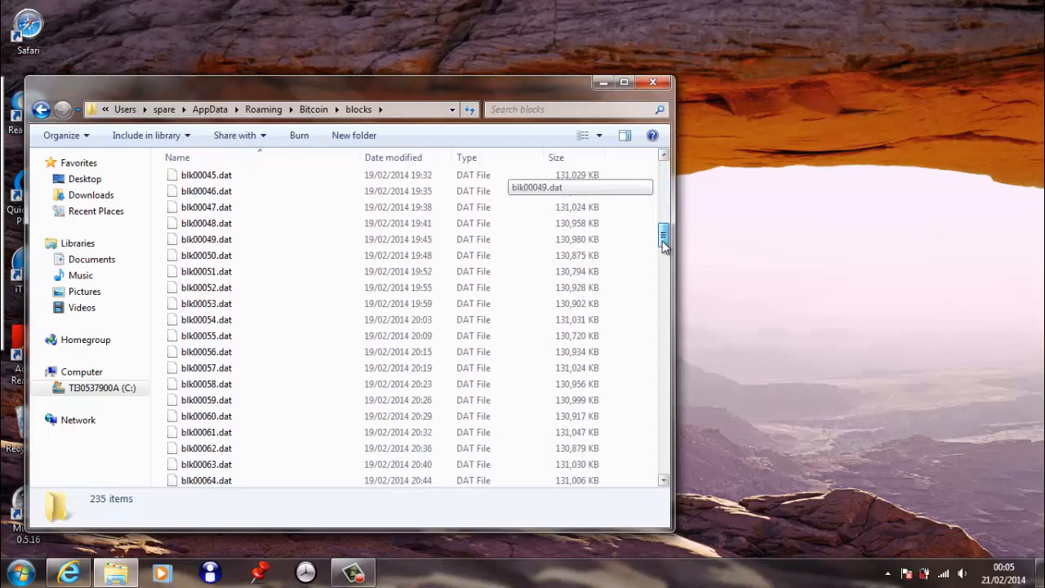
{"action": "left_click_drag", "start_coordinate": [664, 246], "coordinate": [662, 280]}
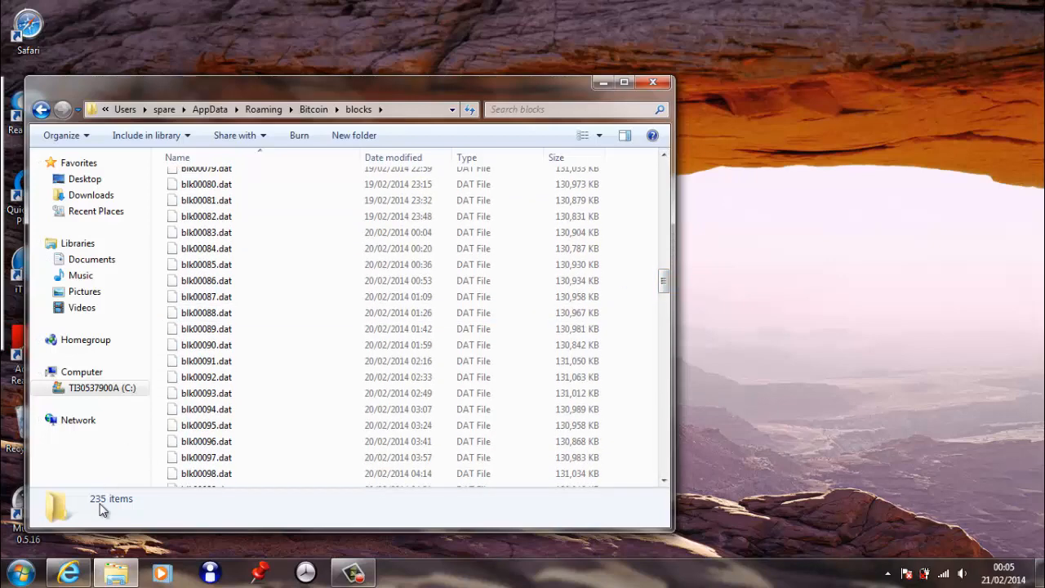
{"action": "left_click", "coordinate": [652, 82]}
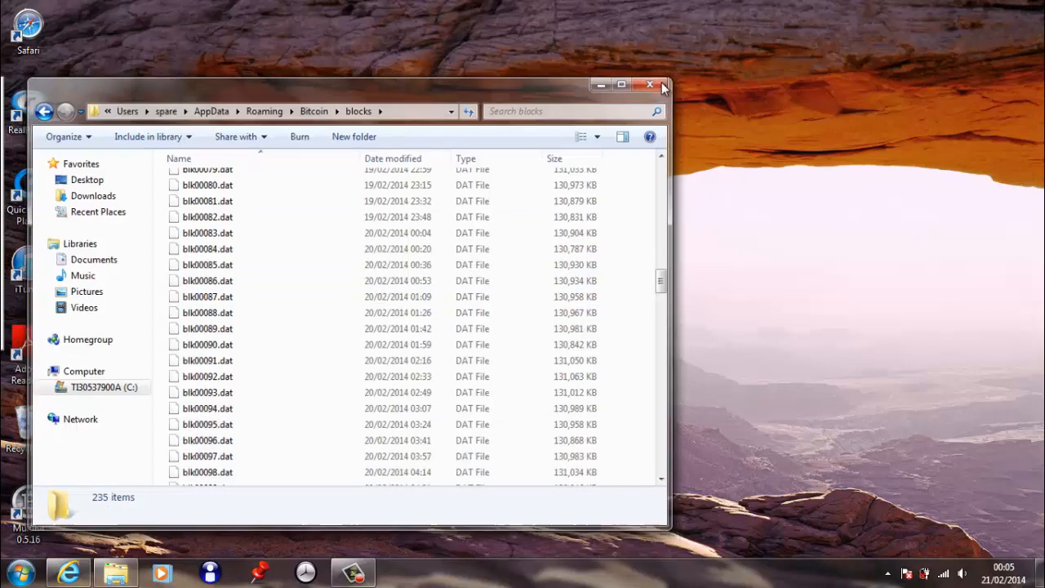
Bring up the wallet window of the Bitcoin client running in the background.
{"action": "left_click", "coordinate": [887, 573]}
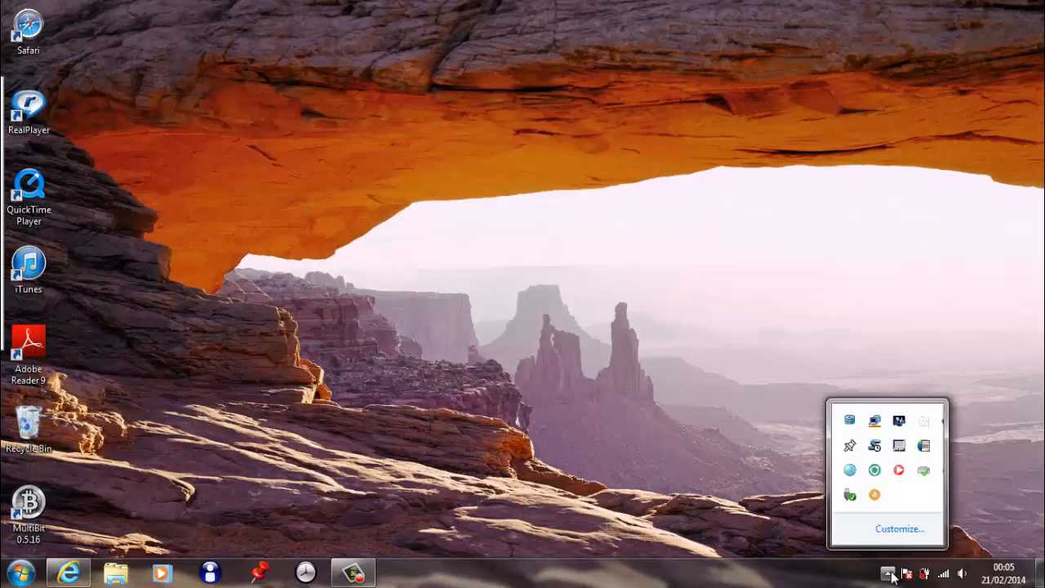
{"action": "left_click", "coordinate": [923, 496]}
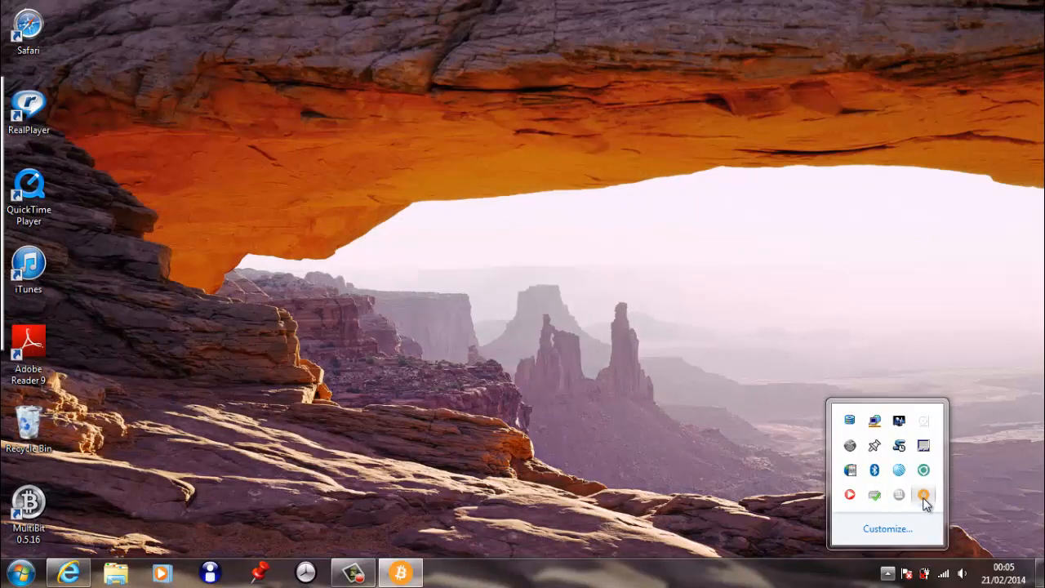
{"action": "left_click", "coordinate": [413, 578]}
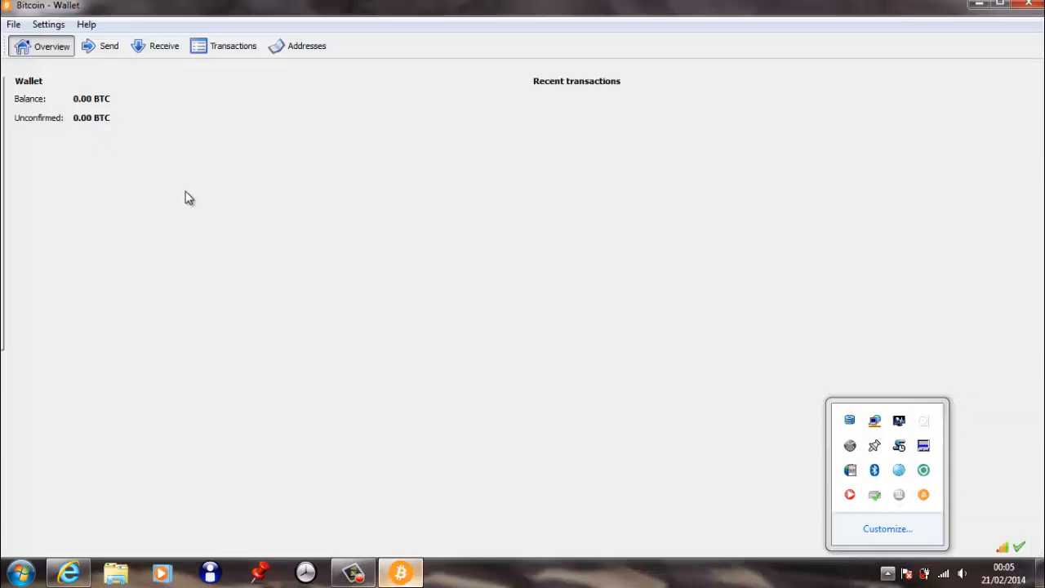
{"action": "left_click", "coordinate": [117, 31]}
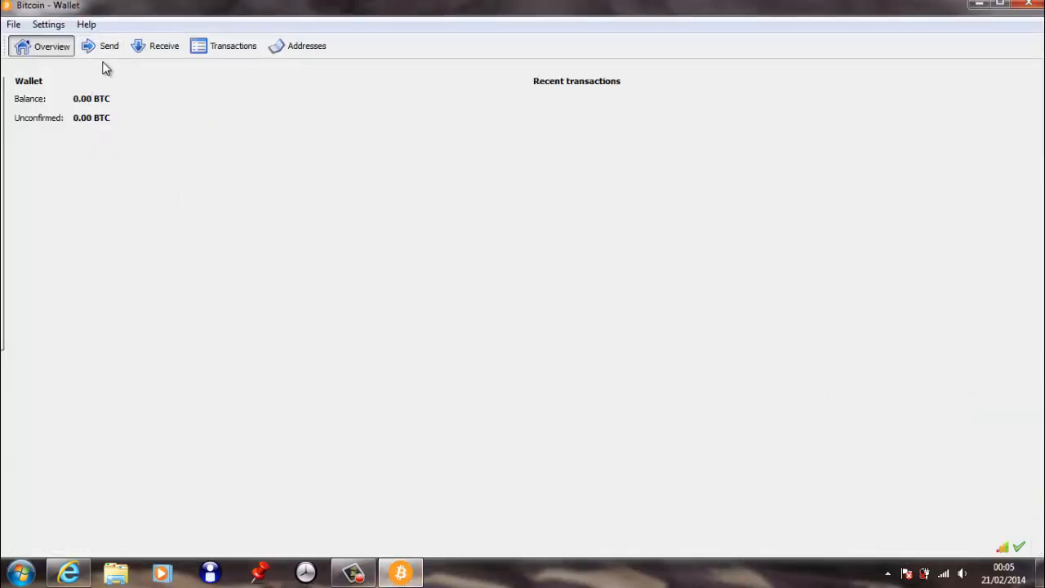
View the wallet's Send, Receive and Transactions pages and its backup and message-signing commands.
{"action": "left_click", "coordinate": [106, 47]}
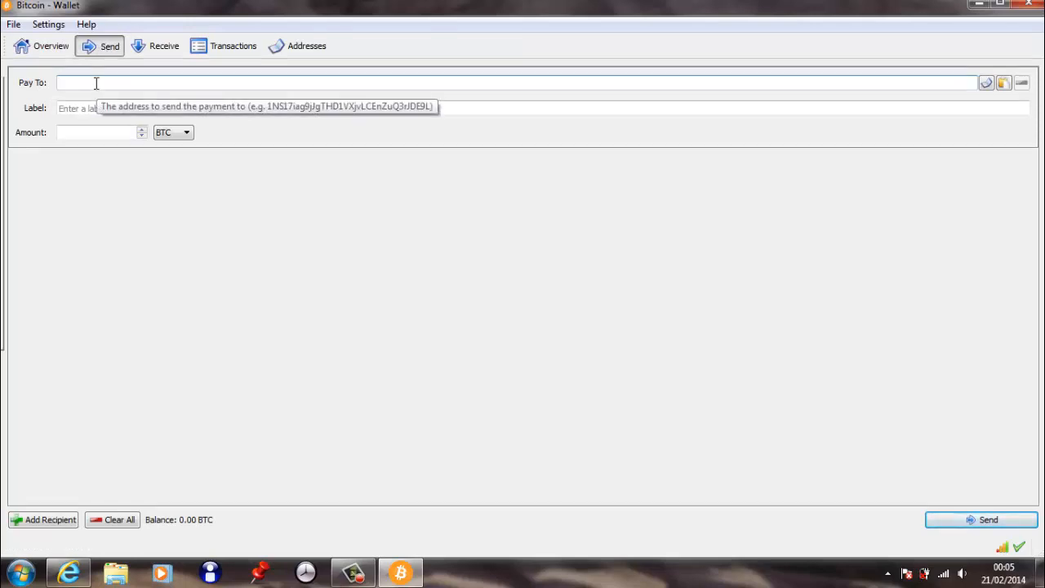
{"action": "left_click", "coordinate": [155, 50]}
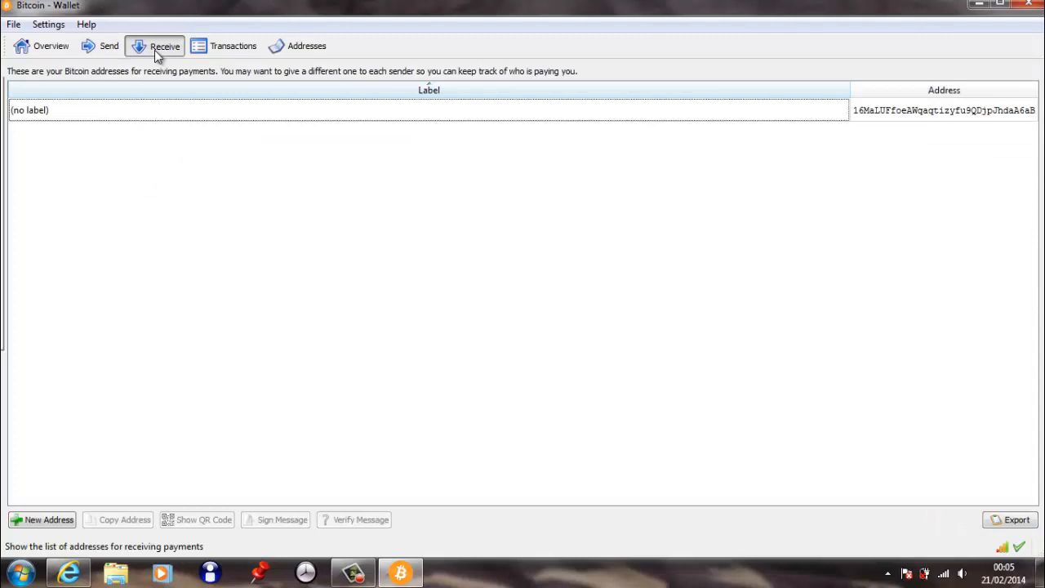
{"action": "left_click", "coordinate": [226, 50]}
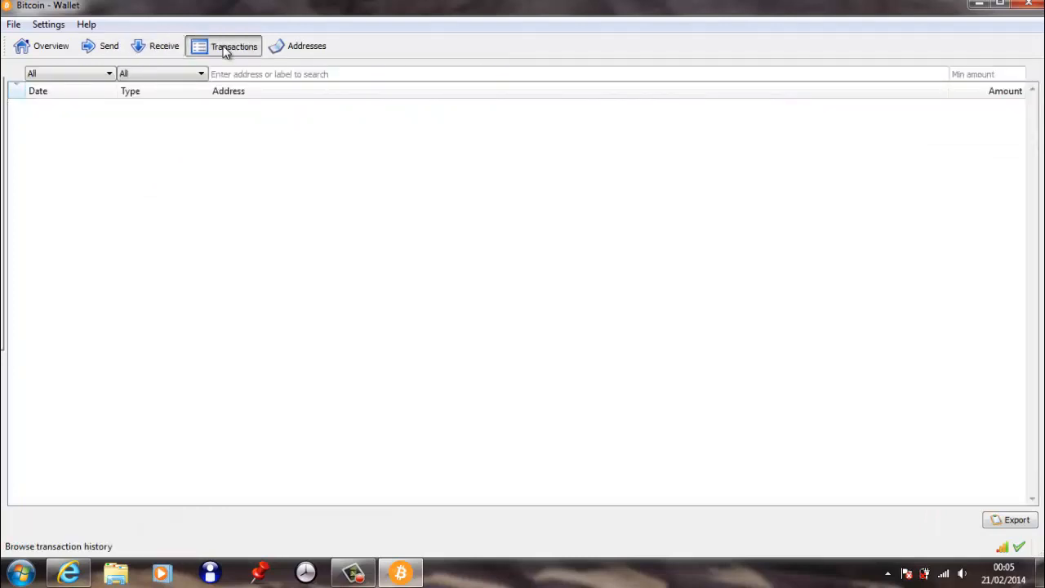
{"action": "left_click", "coordinate": [13, 26]}
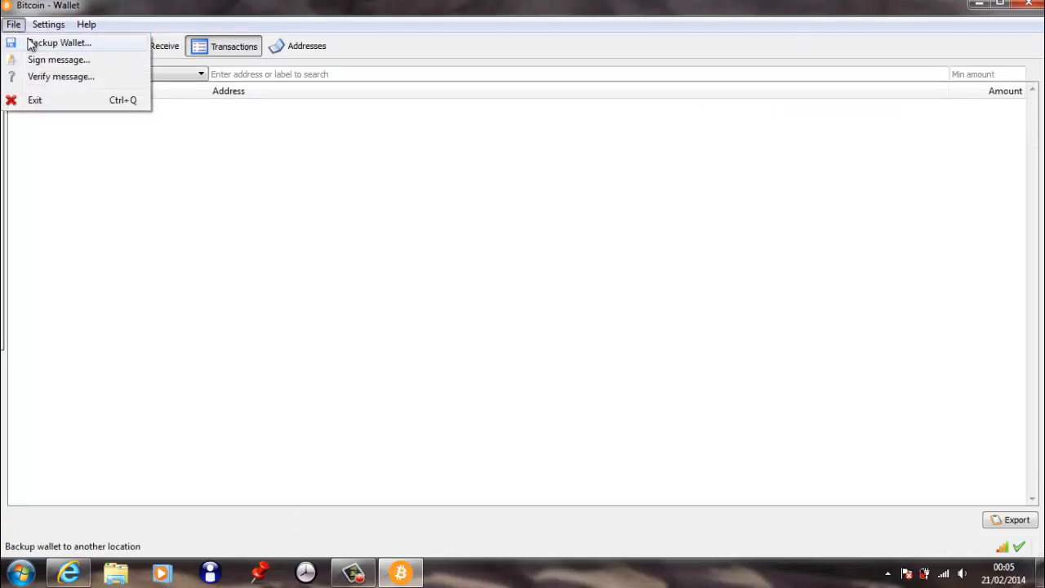
Encrypt the Bitcoin wallet with a new passphrase, confirming the encryption and letting the client close.
{"action": "mouse_move", "coordinate": [47, 29]}
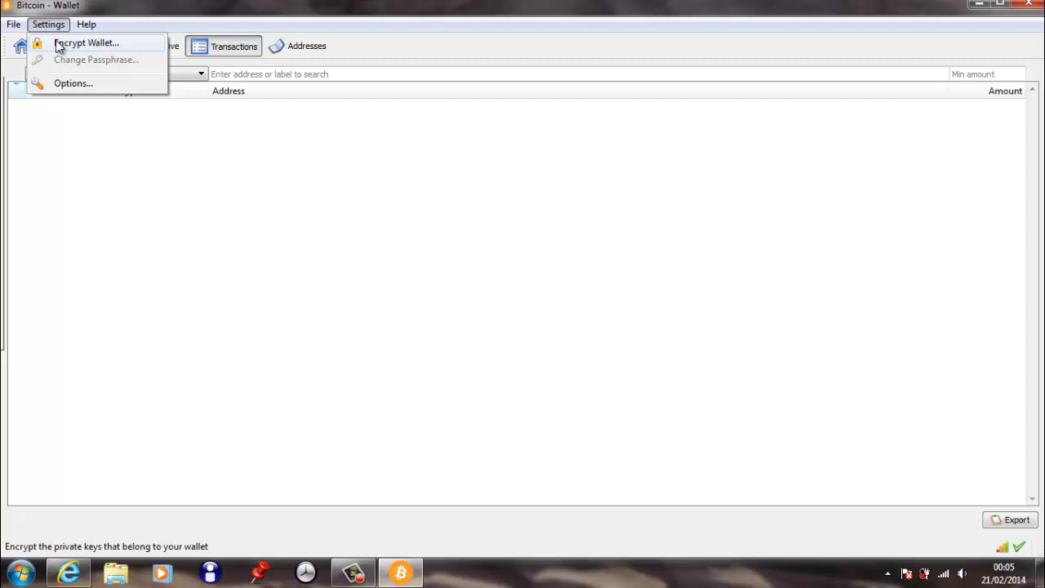
{"action": "left_click", "coordinate": [57, 48]}
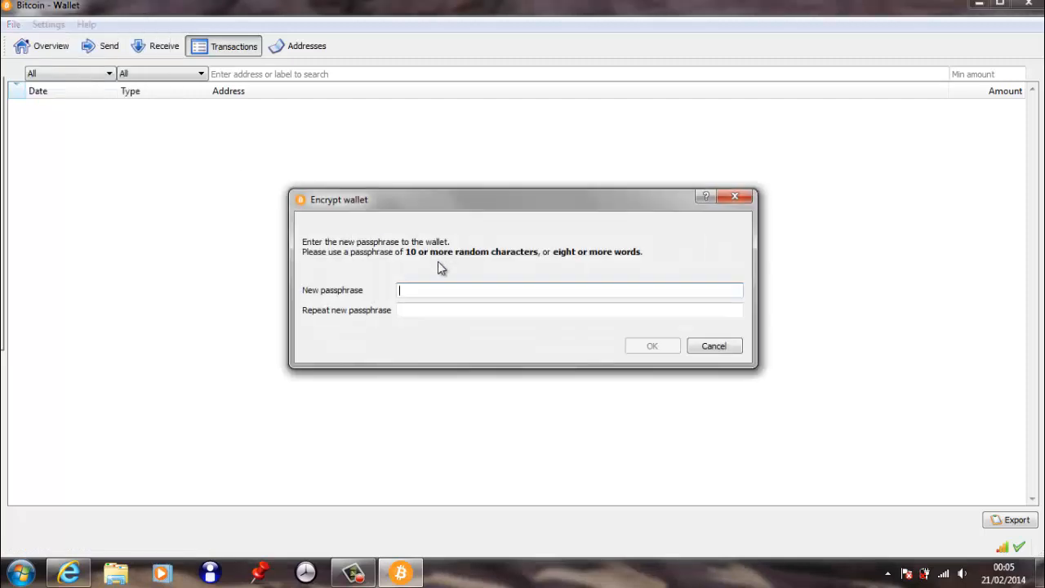
{"action": "type", "text": "•••••••••••"}
{"action": "key", "text": "Tab"}
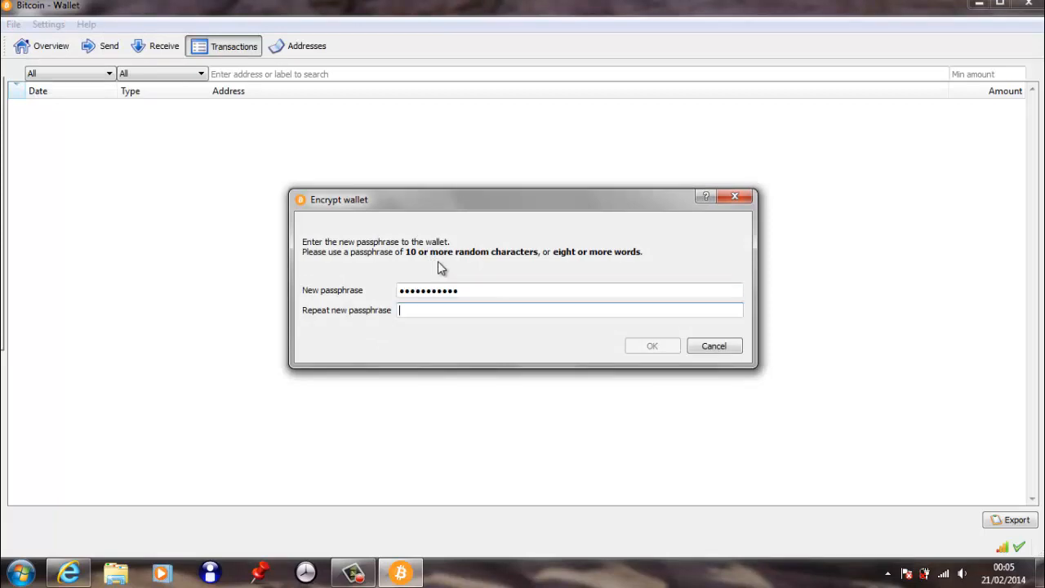
{"action": "type", "text": "••••••"}
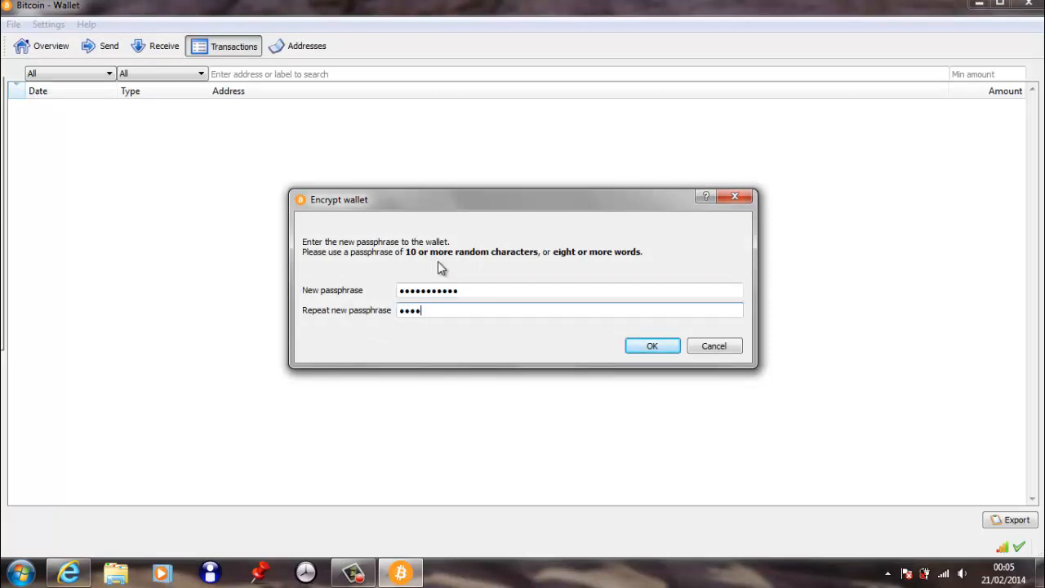
{"action": "type", "text": "•••••"}
{"action": "left_click", "coordinate": [651, 346]}
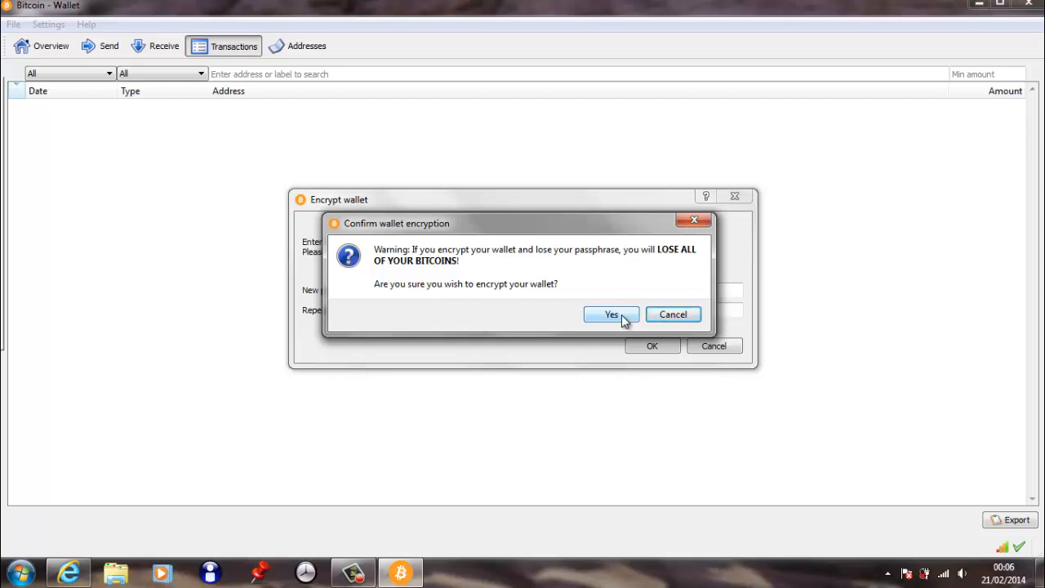
{"action": "left_click", "coordinate": [612, 315]}
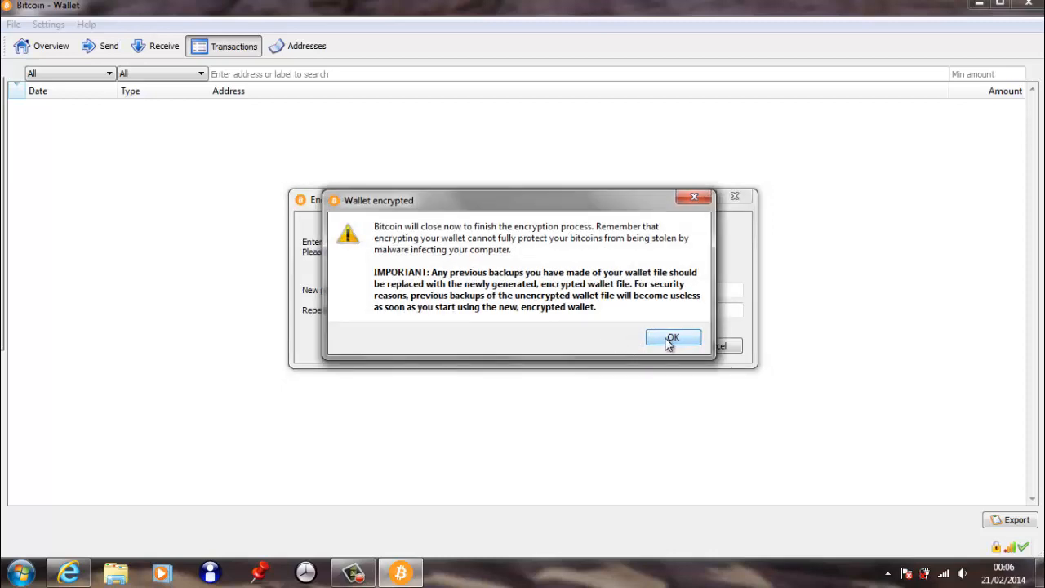
{"action": "left_click", "coordinate": [671, 338]}
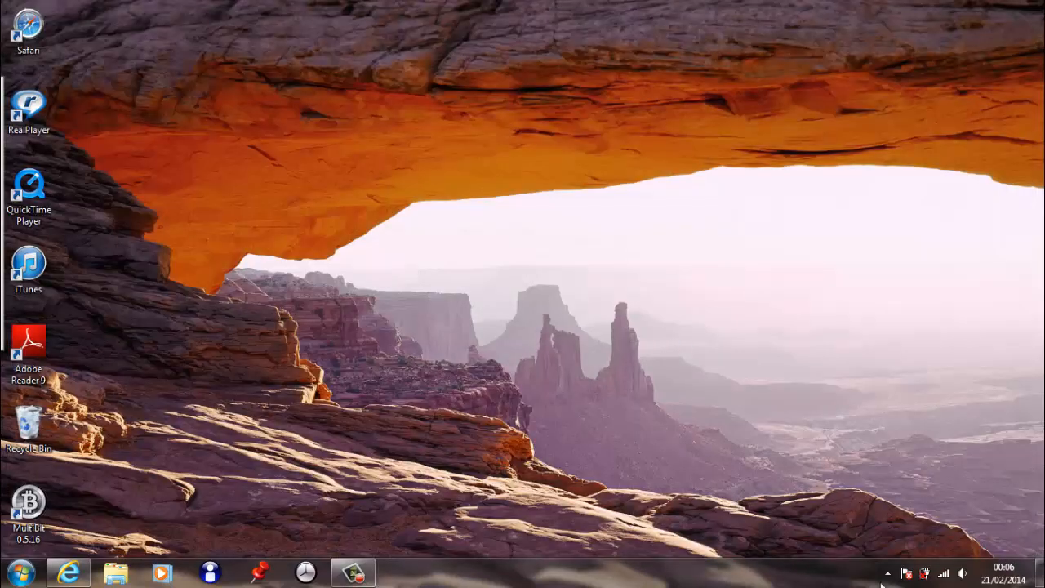
Start the Bitcoin client again after the encryption.
{"action": "left_click", "coordinate": [888, 573]}
{"action": "left_click", "coordinate": [20, 573]}
{"action": "left_click", "coordinate": [81, 458]}
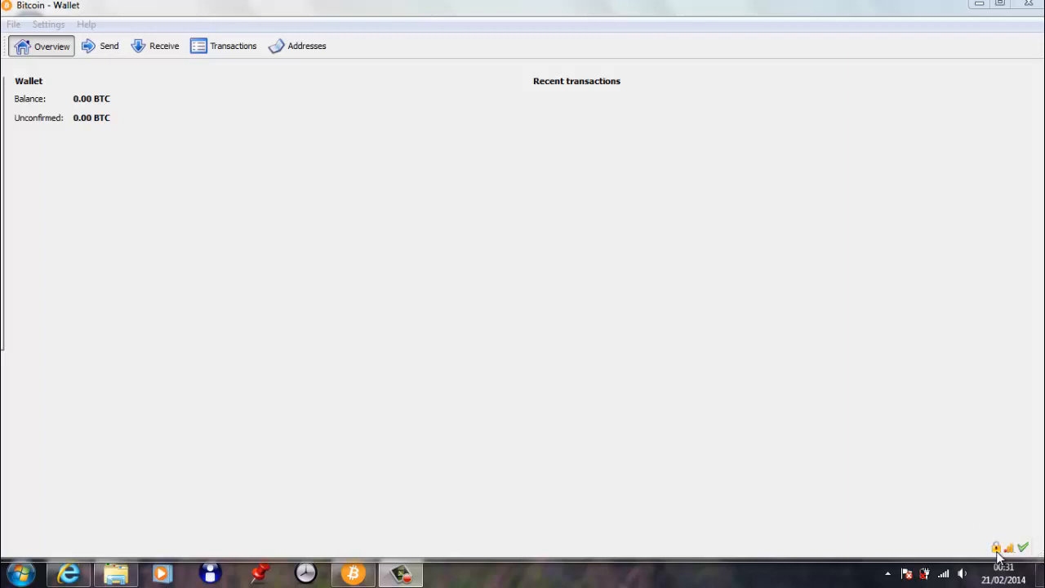
Set the optional transaction fee to 0.0002 mBTC in the Bitcoin client's options.
{"action": "left_click", "coordinate": [49, 25]}
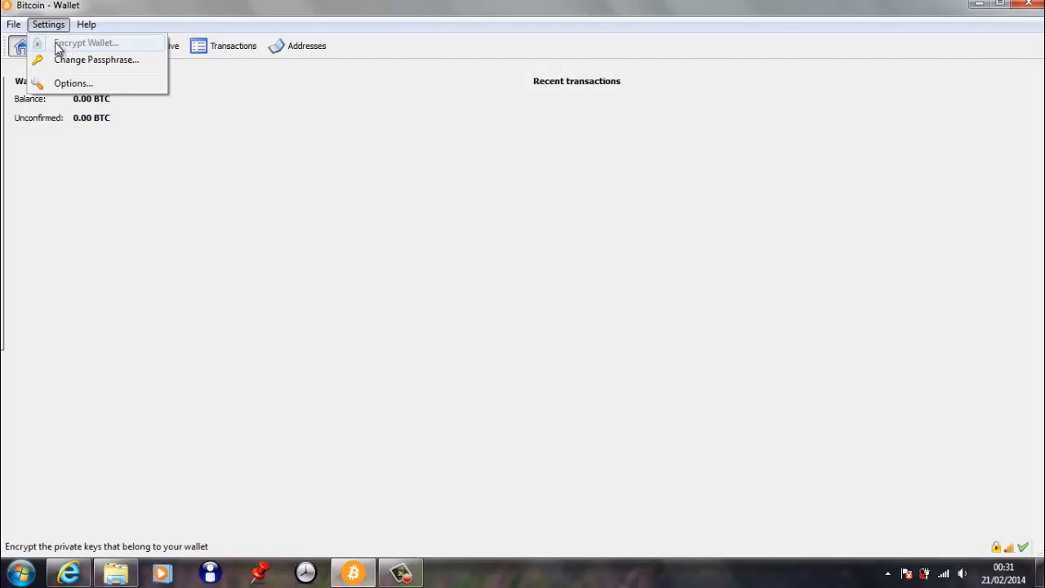
{"action": "left_click", "coordinate": [73, 83]}
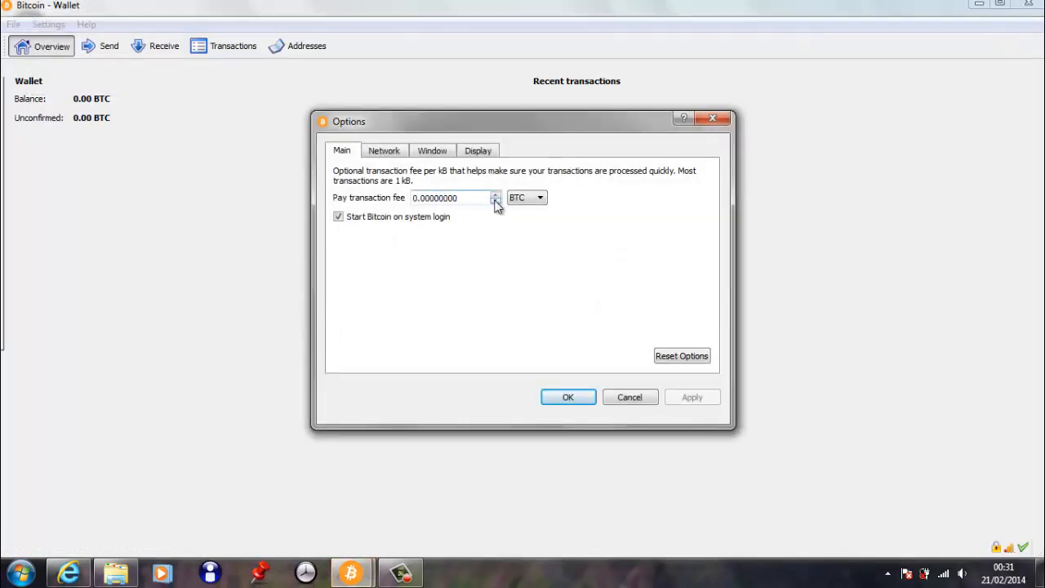
{"action": "left_click", "coordinate": [532, 201]}
{"action": "left_click", "coordinate": [527, 215]}
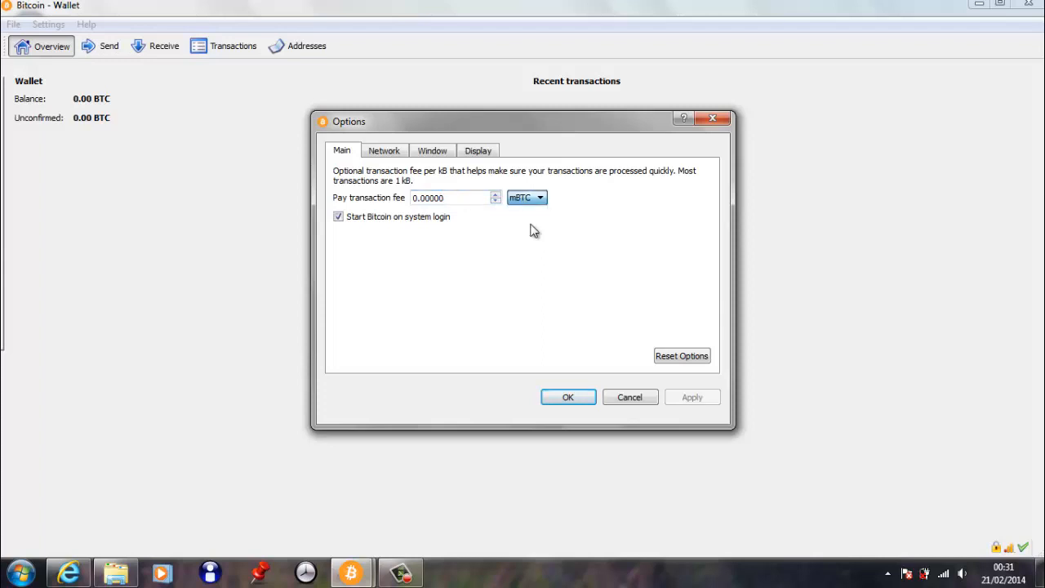
{"action": "left_click", "coordinate": [445, 198]}
{"action": "key", "text": "BackSpace"}
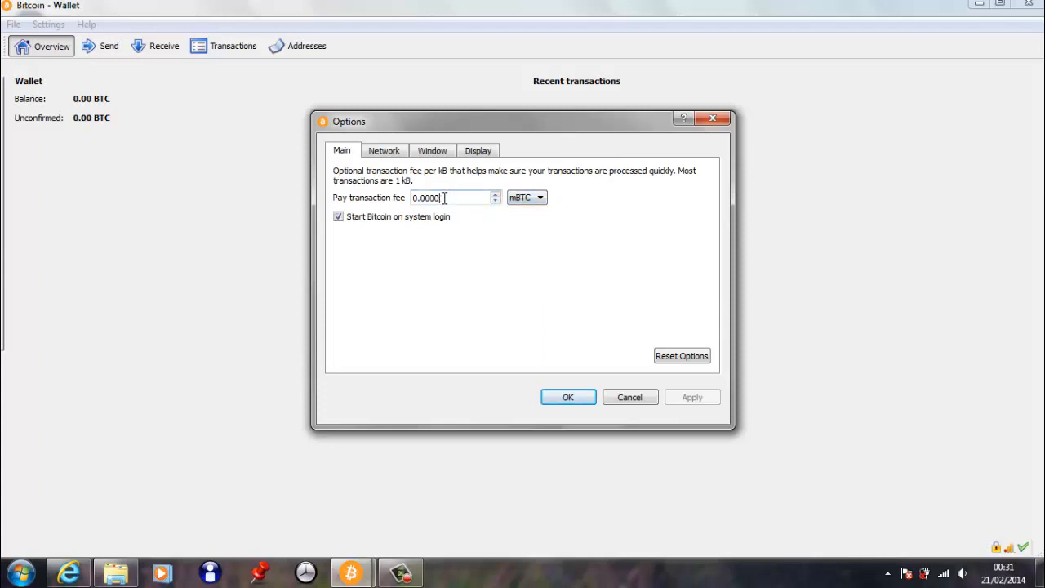
{"action": "key", "text": "BackSpace"}
{"action": "type", "text": "2"}
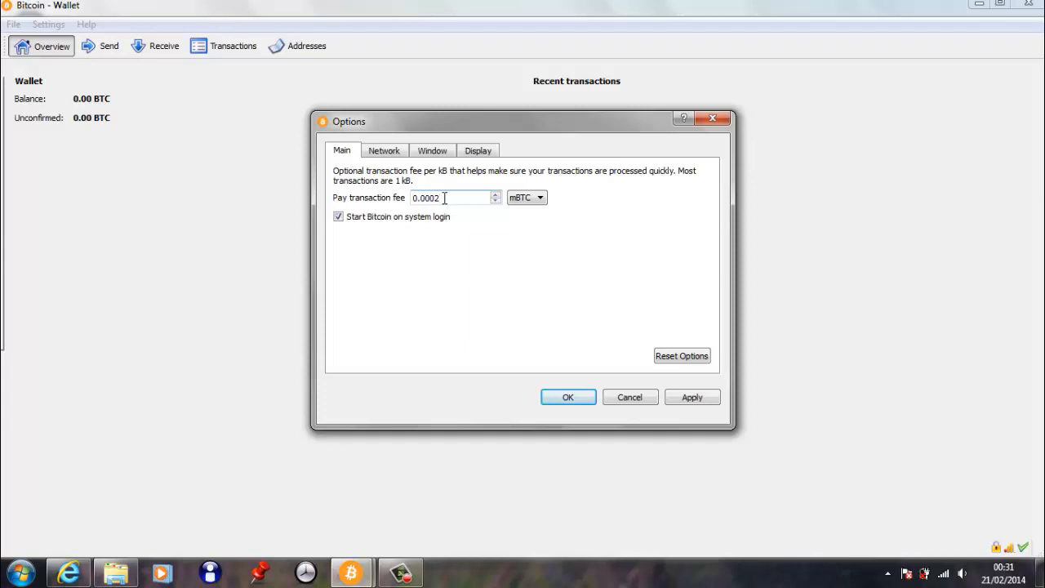
Enable minimizing to the tray instead of the taskbar and minimizing on close, and apply the options.
{"action": "left_click", "coordinate": [426, 154]}
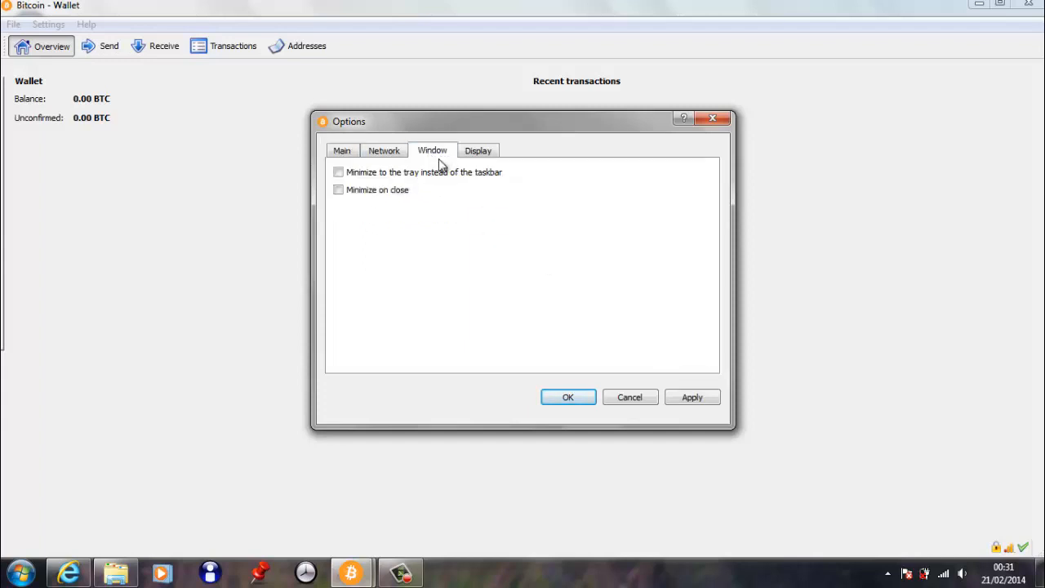
{"action": "left_click", "coordinate": [339, 171]}
{"action": "left_click", "coordinate": [339, 191]}
{"action": "left_click", "coordinate": [579, 398]}
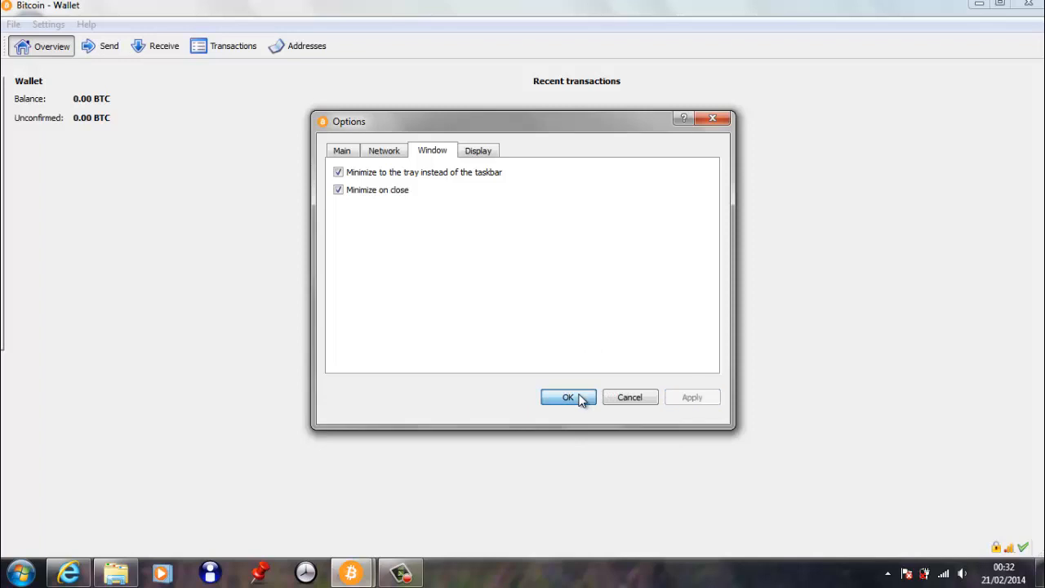
{"action": "left_click", "coordinate": [569, 398]}
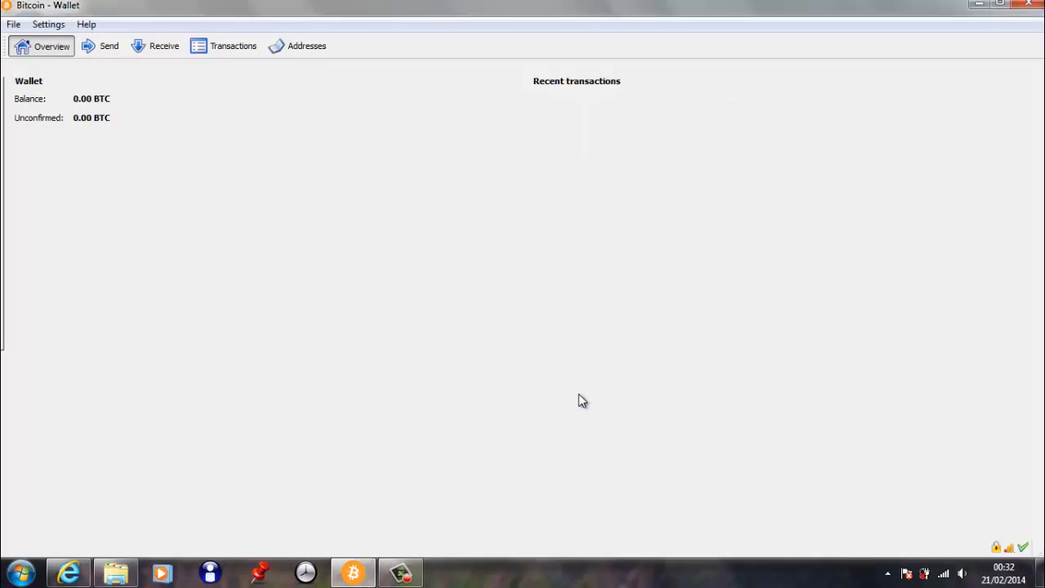
Close the wallet window and check for the Bitcoin client among the hidden notification icons.
{"action": "left_click", "coordinate": [1029, 7]}
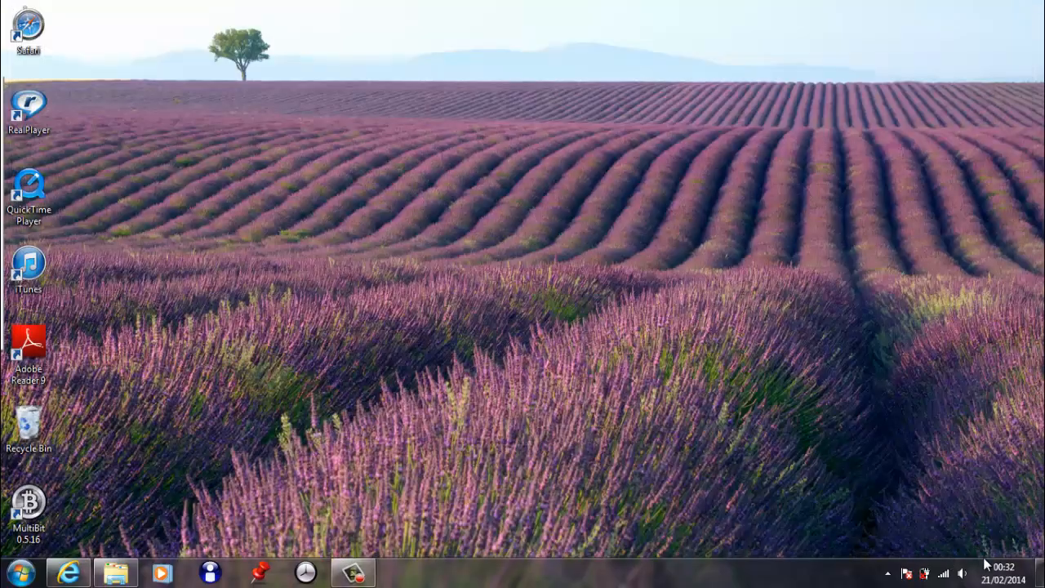
{"action": "left_click", "coordinate": [888, 573]}
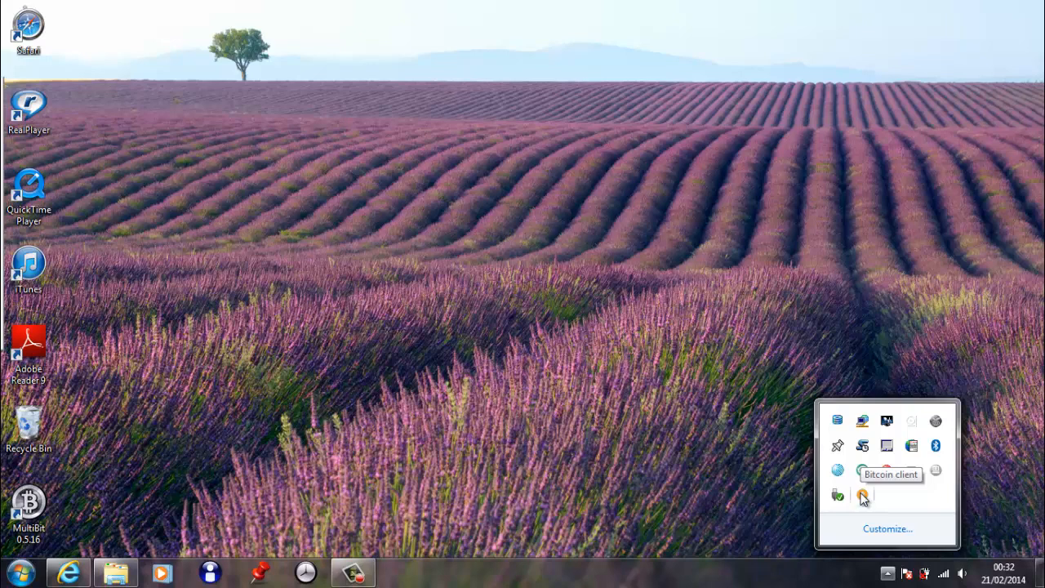
{"action": "left_click", "coordinate": [642, 427]}
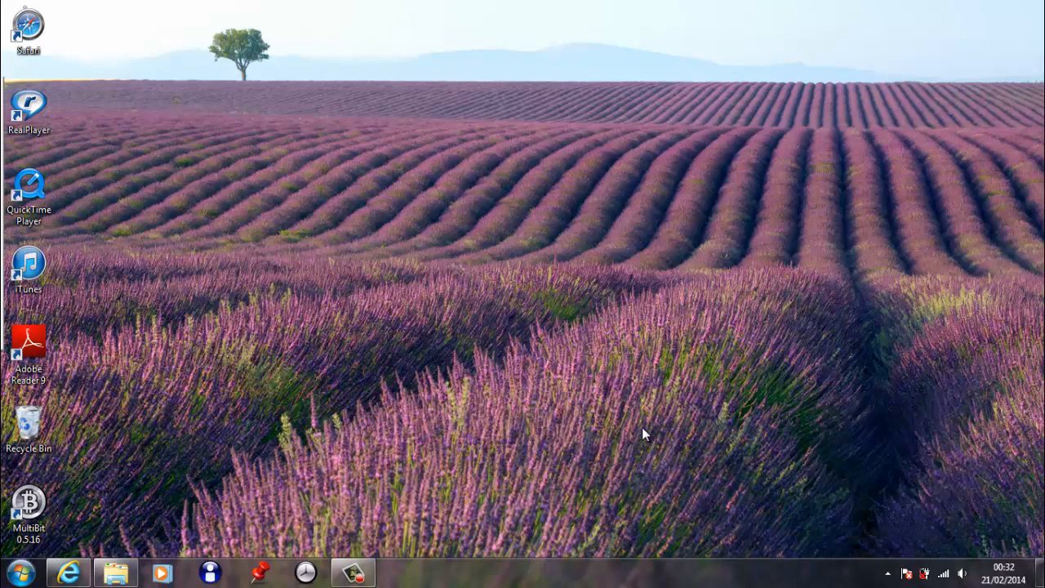